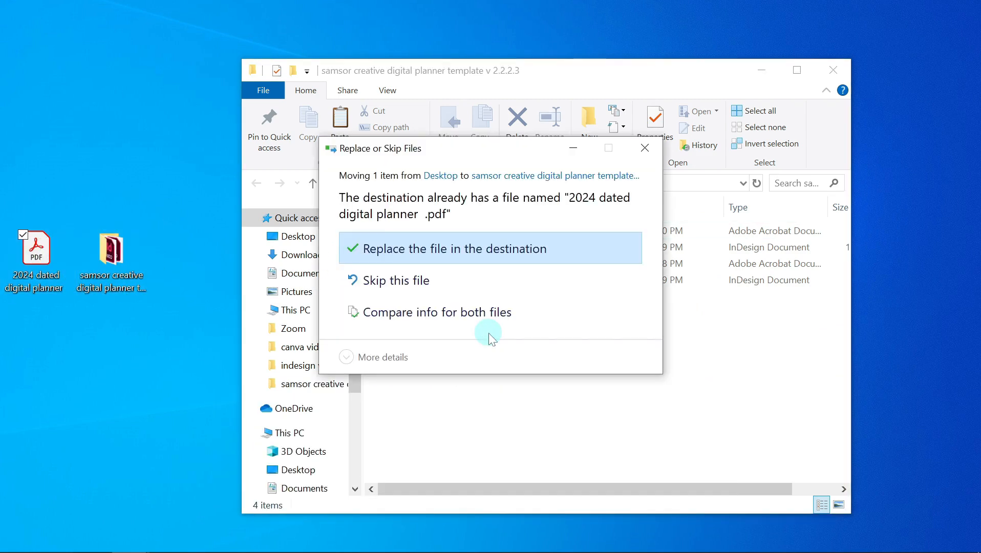
{"action": "left_click", "coordinate": [476, 312]}
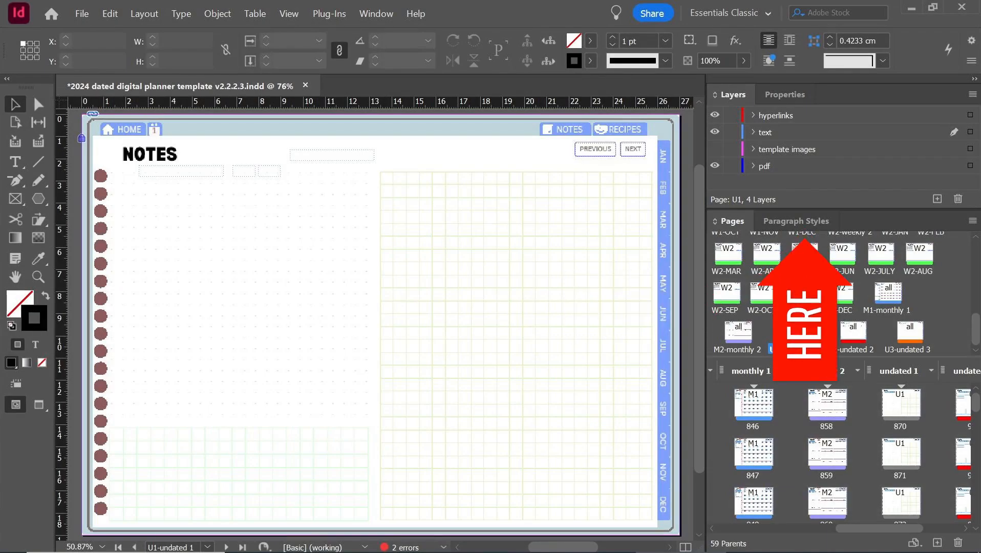
{"action": "left_click", "coordinate": [793, 339]}
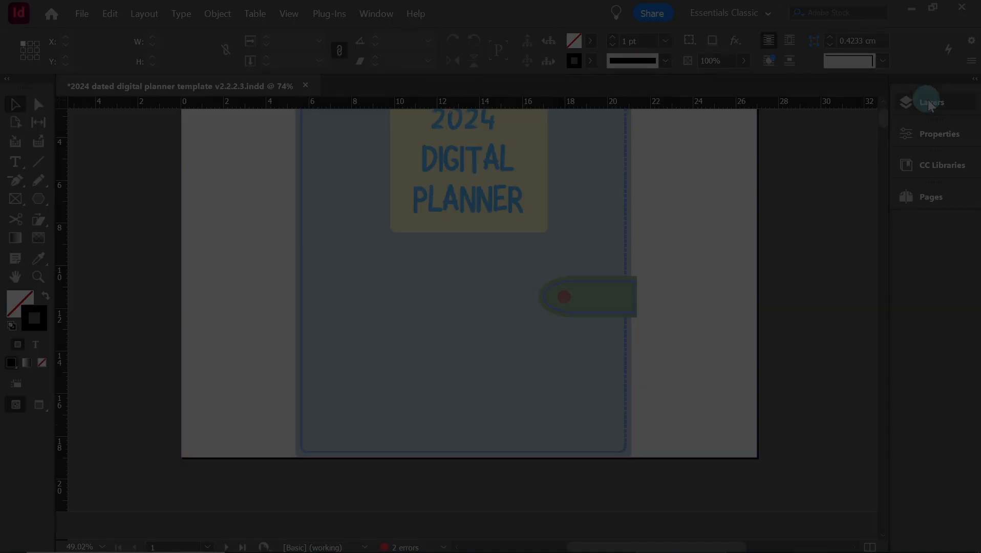
Undock and close the Layers, Properties, CC Libraries and Pages panels to clear the workspace.
{"action": "left_click_drag", "start_coordinate": [931, 99], "coordinate": [662, 155]}
{"action": "left_click", "coordinate": [743, 134]}
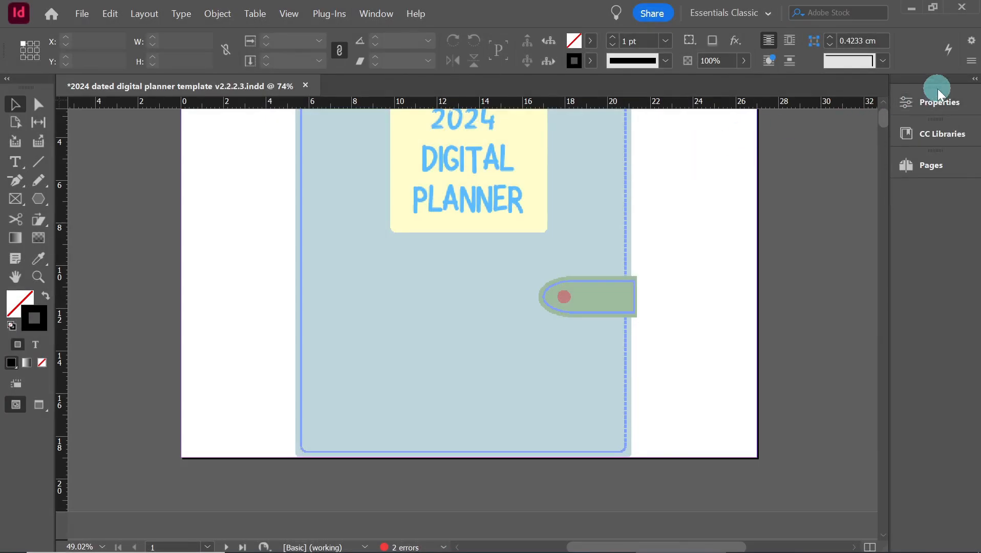
{"action": "left_click_drag", "start_coordinate": [936, 90], "coordinate": [708, 144]}
{"action": "left_click", "coordinate": [746, 136]}
{"action": "left_click_drag", "start_coordinate": [935, 92], "coordinate": [660, 163]}
{"action": "left_click", "coordinate": [704, 152]}
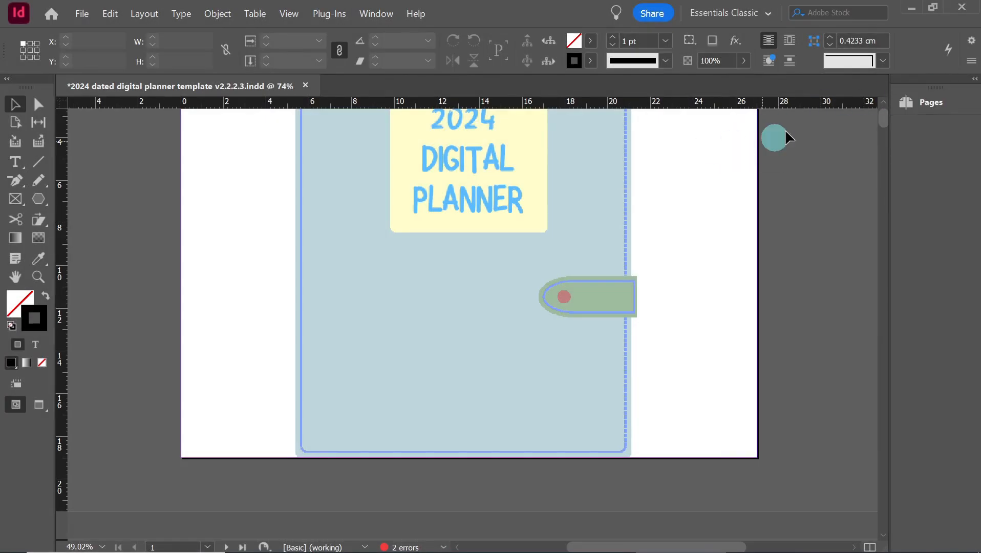
{"action": "left_click_drag", "start_coordinate": [940, 90], "coordinate": [684, 174]}
{"action": "left_click", "coordinate": [718, 166]}
{"action": "scroll", "coordinate": [702, 194], "scroll_direction": "up", "scroll_amount": 3}
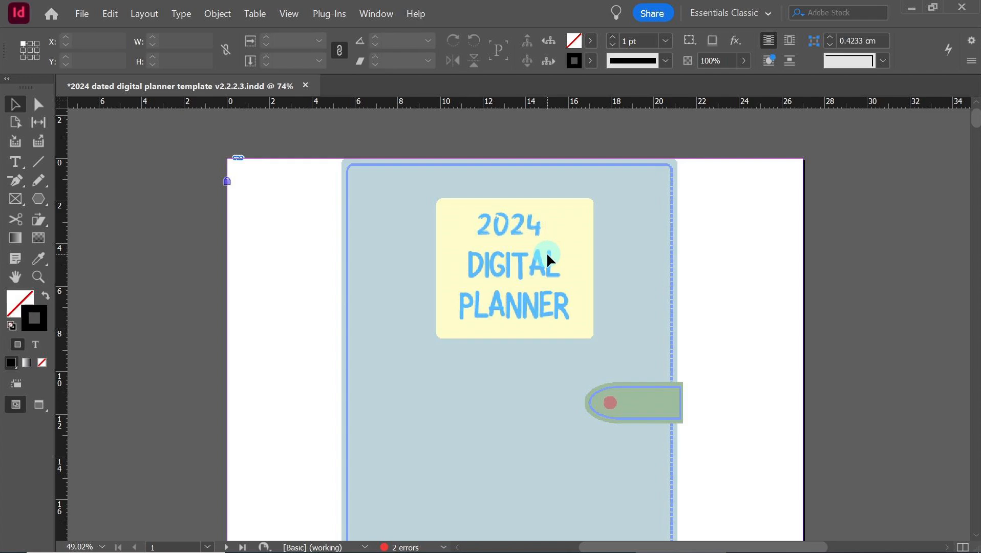
Reopen the Layers panel and dock it expanded at the side of the workspace.
{"action": "left_click", "coordinate": [376, 16]}
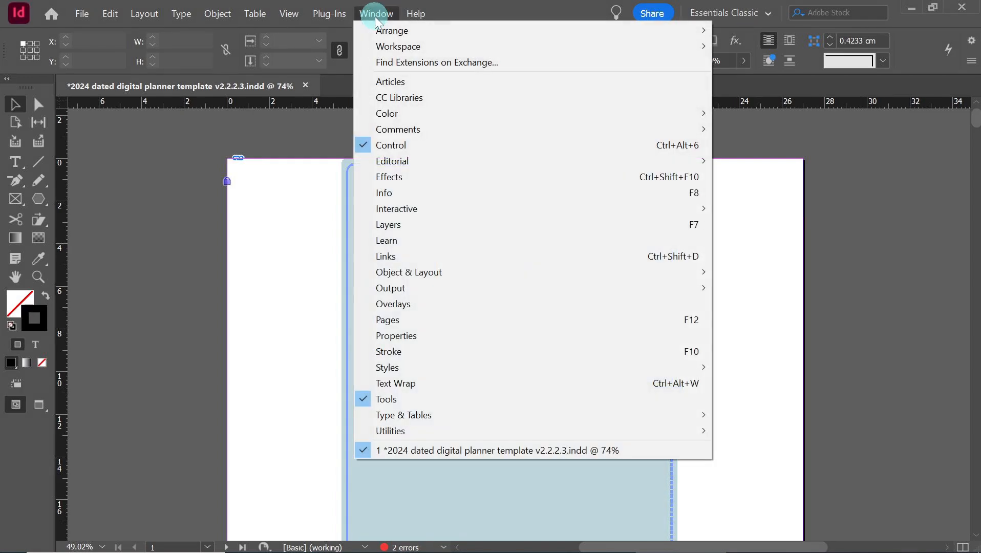
{"action": "left_click", "coordinate": [389, 225]}
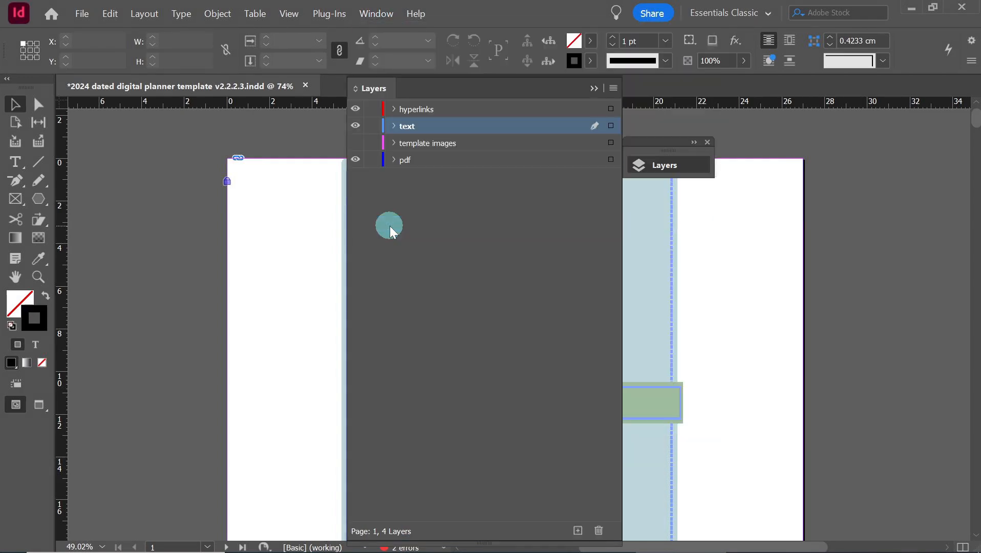
{"action": "left_click", "coordinate": [672, 166]}
{"action": "left_click", "coordinate": [675, 168]}
{"action": "left_click_drag", "start_coordinate": [379, 91], "coordinate": [961, 82]}
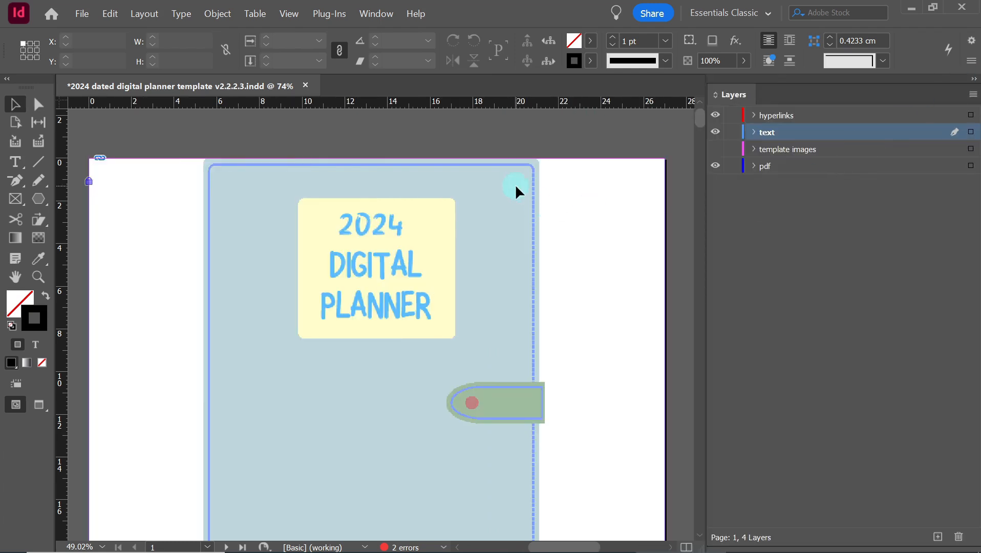
Reopen the Pages panel, dock it beneath Layers, and enlarge its share of the dock.
{"action": "left_click", "coordinate": [377, 14]}
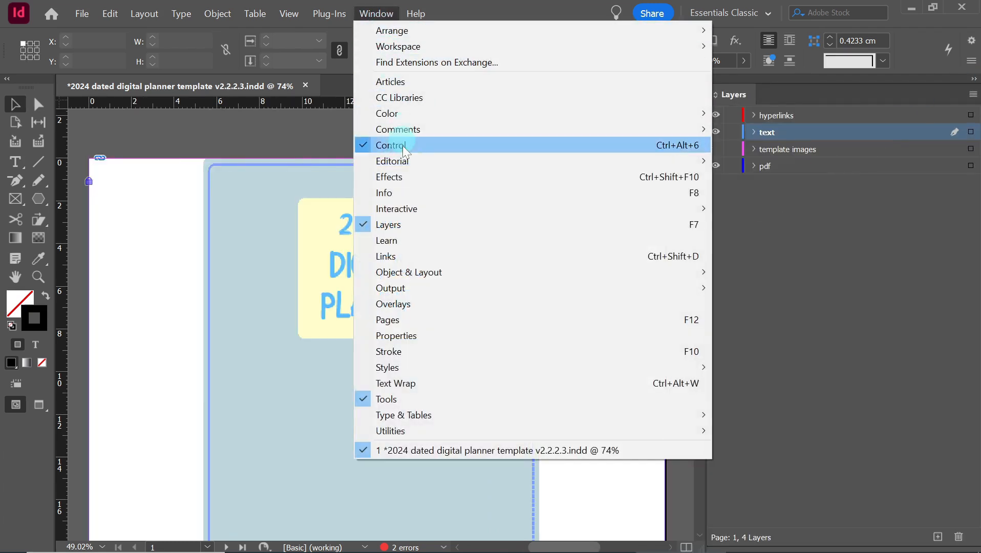
{"action": "left_click", "coordinate": [404, 318]}
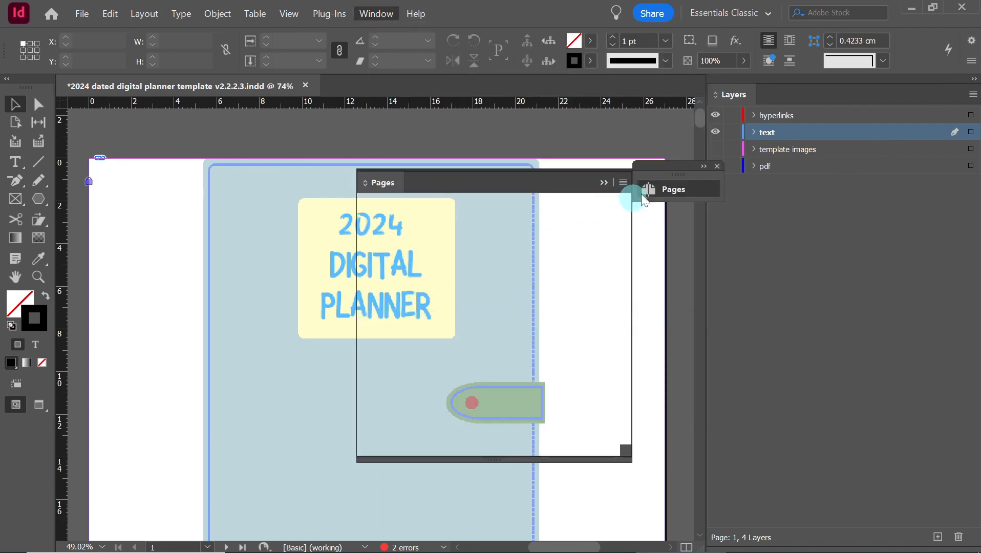
{"action": "left_click_drag", "start_coordinate": [669, 172], "coordinate": [441, 159]}
{"action": "left_click", "coordinate": [448, 179]}
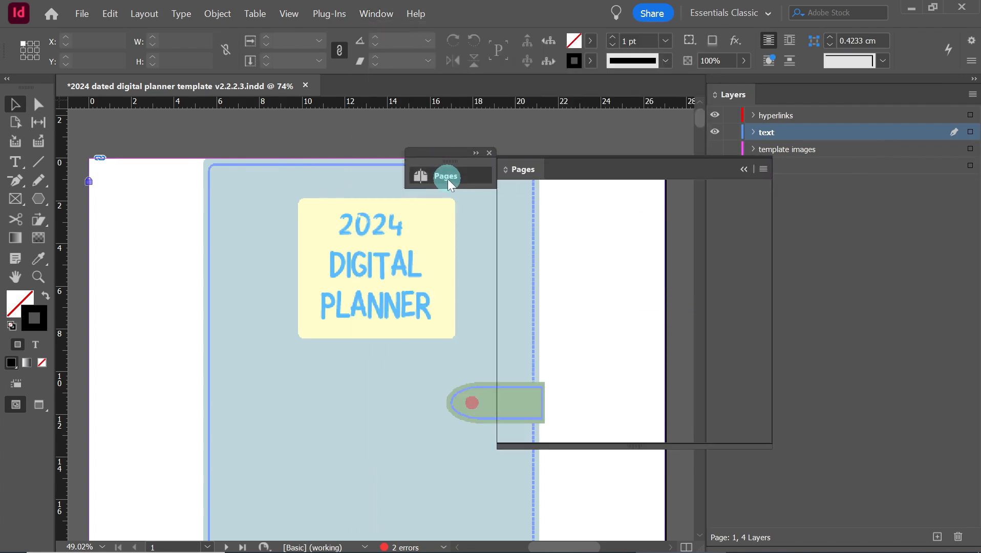
{"action": "left_click_drag", "start_coordinate": [528, 167], "coordinate": [764, 533]}
{"action": "left_click_drag", "start_coordinate": [785, 301], "coordinate": [776, 209]}
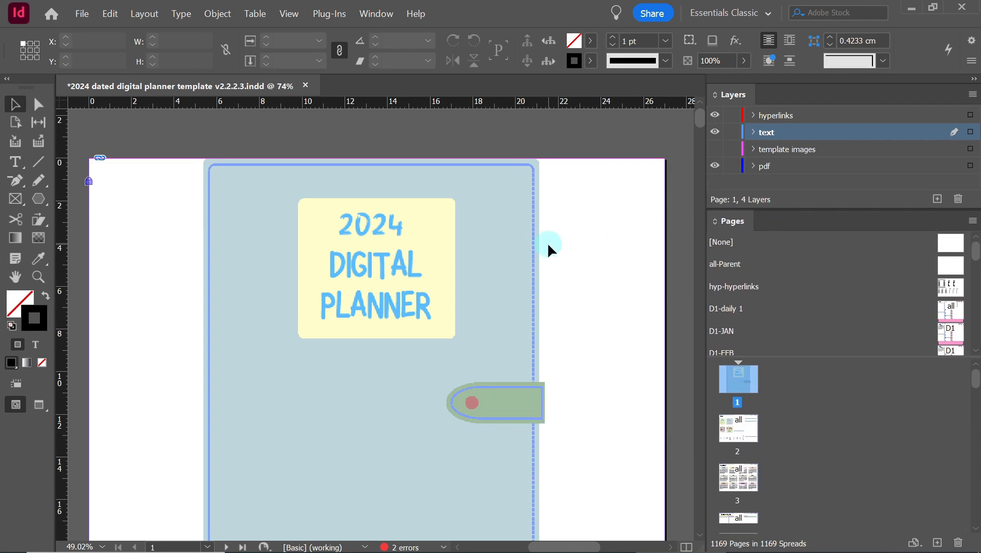
Show the Paragraph Styles panel and group it with Pages, leaving Pages in front.
{"action": "left_click", "coordinate": [384, 24]}
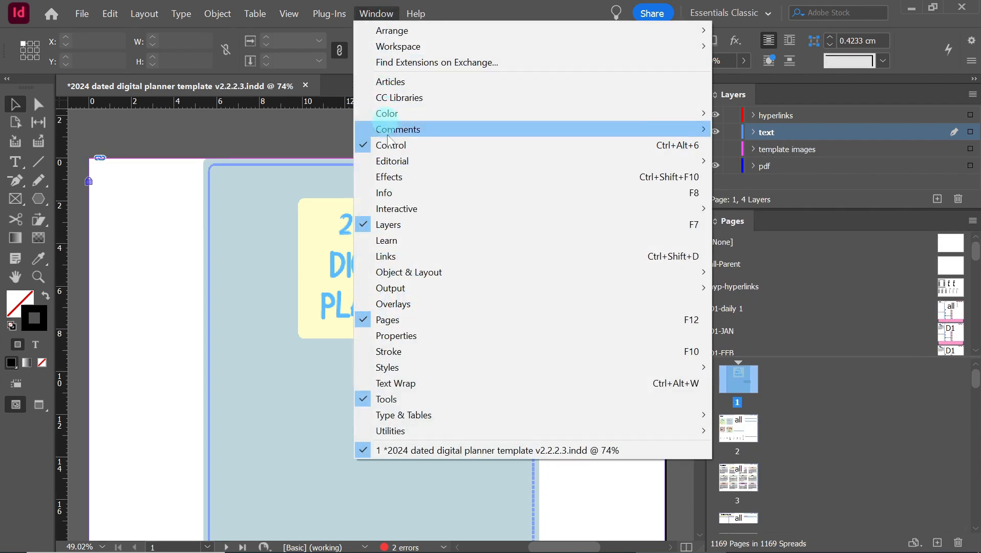
{"action": "mouse_move", "coordinate": [396, 368]}
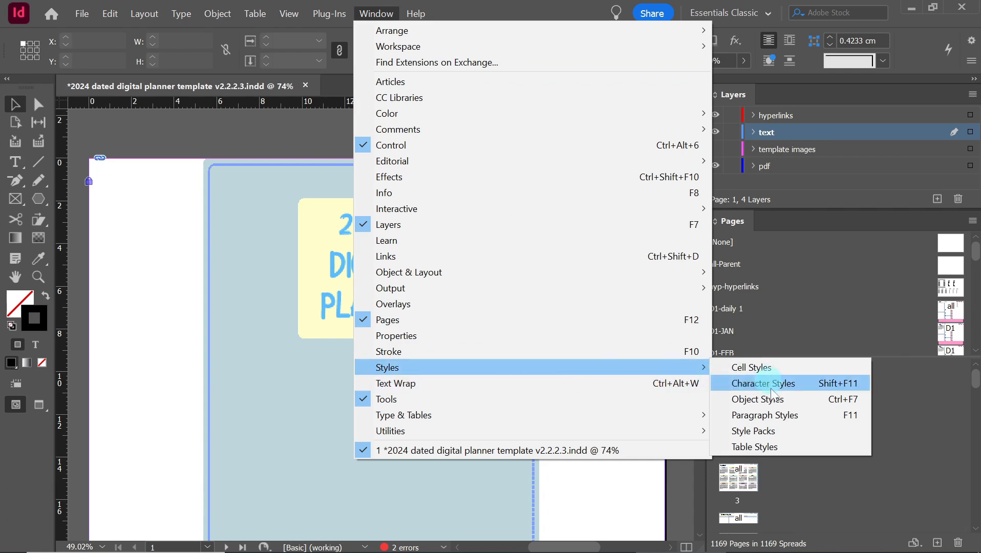
{"action": "left_click", "coordinate": [768, 415]}
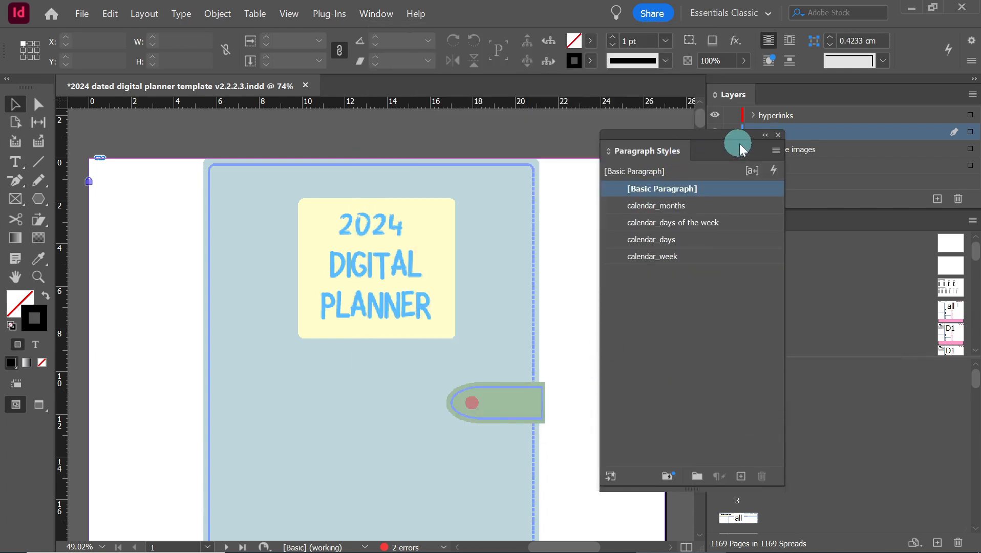
{"action": "left_click_drag", "start_coordinate": [635, 154], "coordinate": [782, 231]}
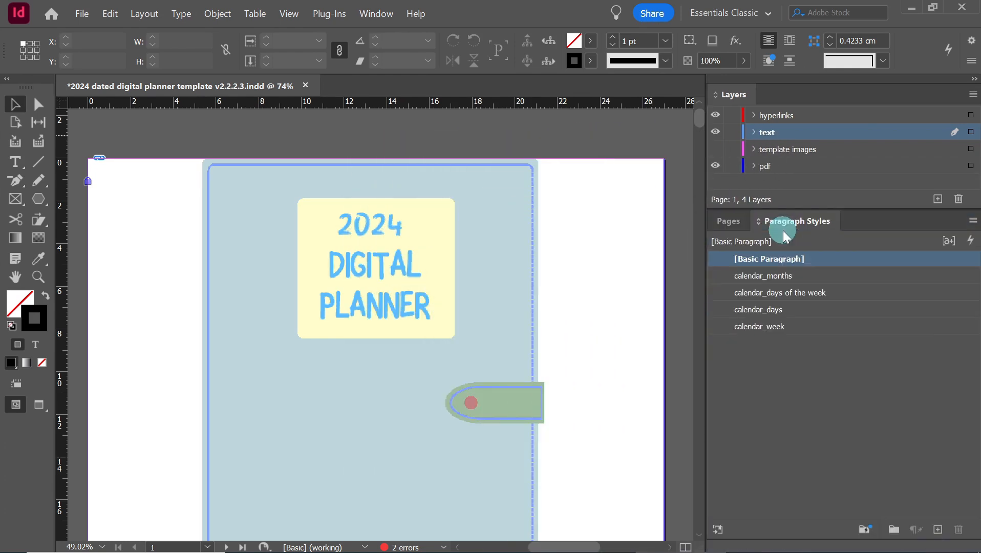
{"action": "left_click", "coordinate": [728, 223]}
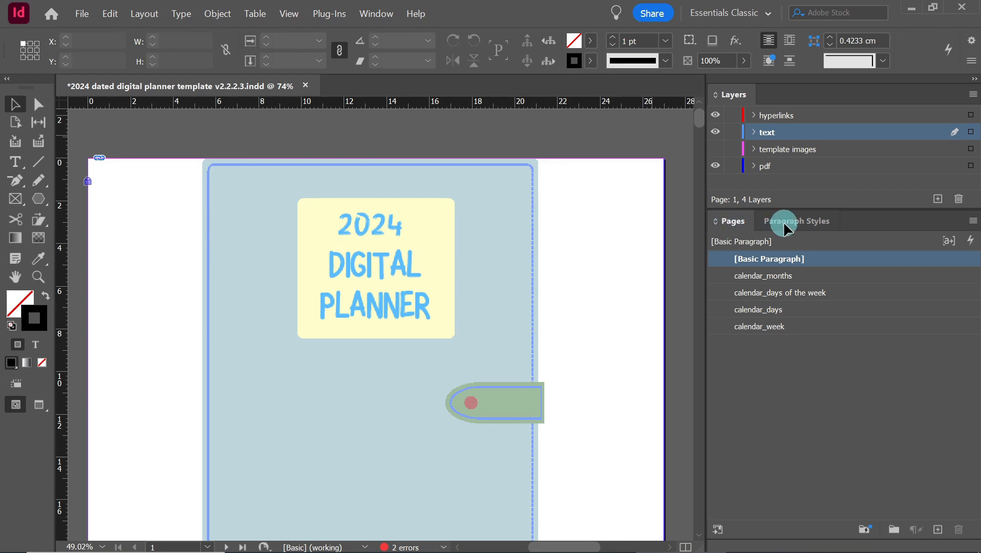
{"action": "left_click", "coordinate": [784, 223]}
{"action": "left_click", "coordinate": [741, 223]}
{"action": "left_click", "coordinate": [379, 250]}
Show the Properties panel grouped with Layers, and reduce that group's height to give Pages more room.
{"action": "left_click", "coordinate": [390, 14]}
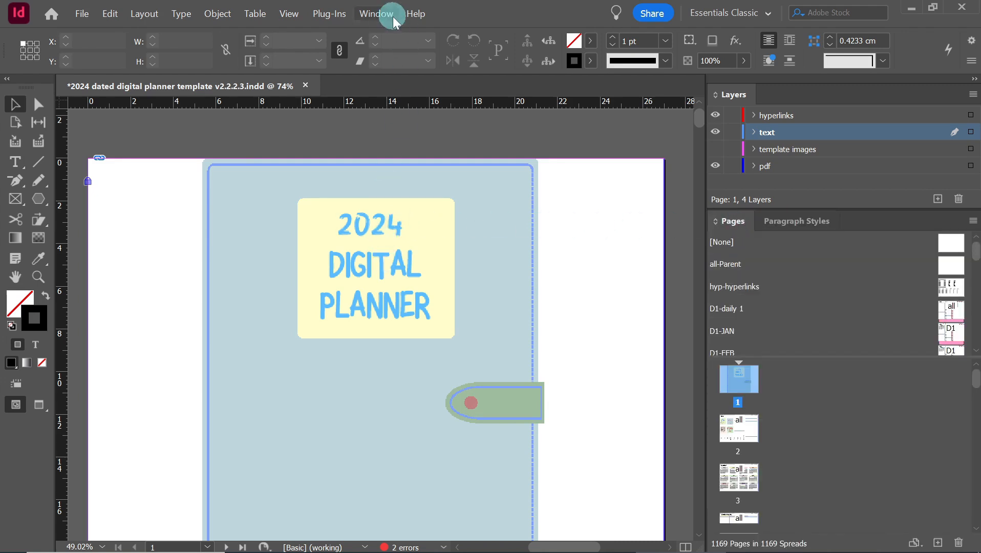
{"action": "left_click", "coordinate": [397, 335]}
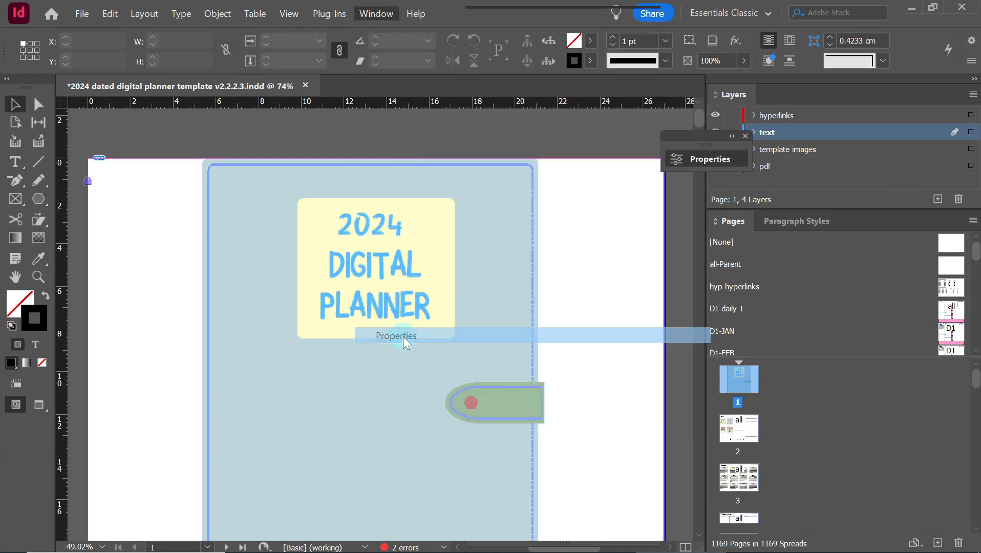
{"action": "left_click_drag", "start_coordinate": [442, 97], "coordinate": [775, 96]}
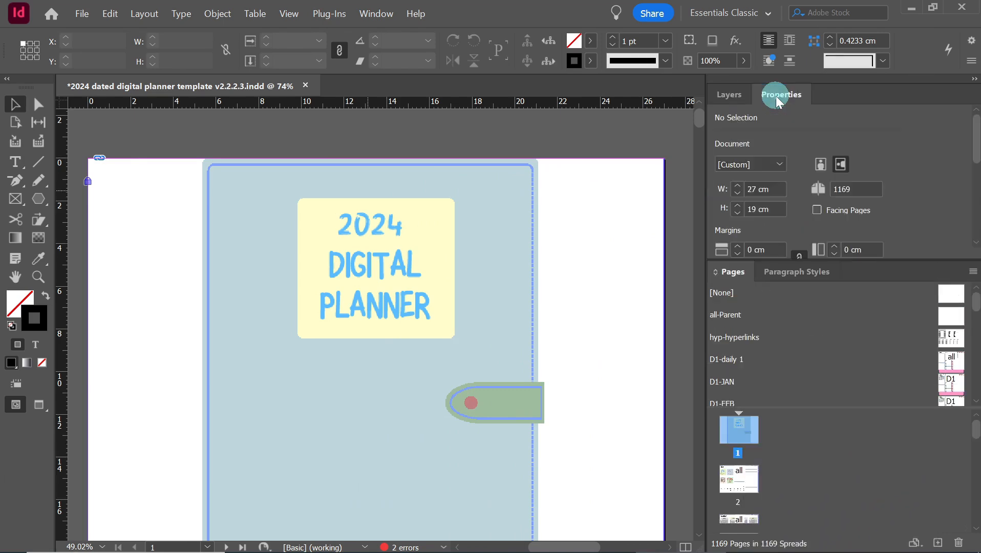
{"action": "left_click", "coordinate": [732, 96]}
{"action": "left_click", "coordinate": [782, 96]}
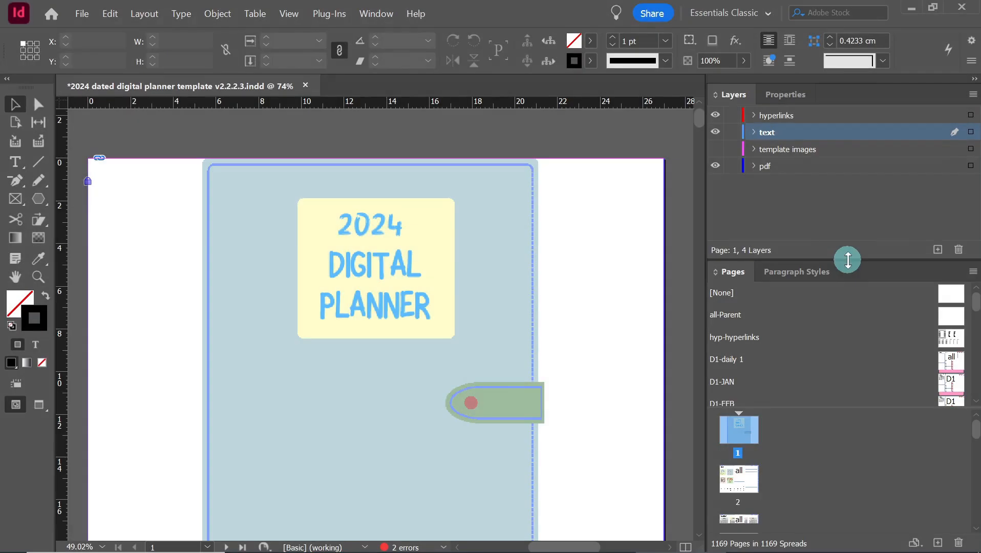
{"action": "left_click_drag", "start_coordinate": [847, 260], "coordinate": [846, 214]}
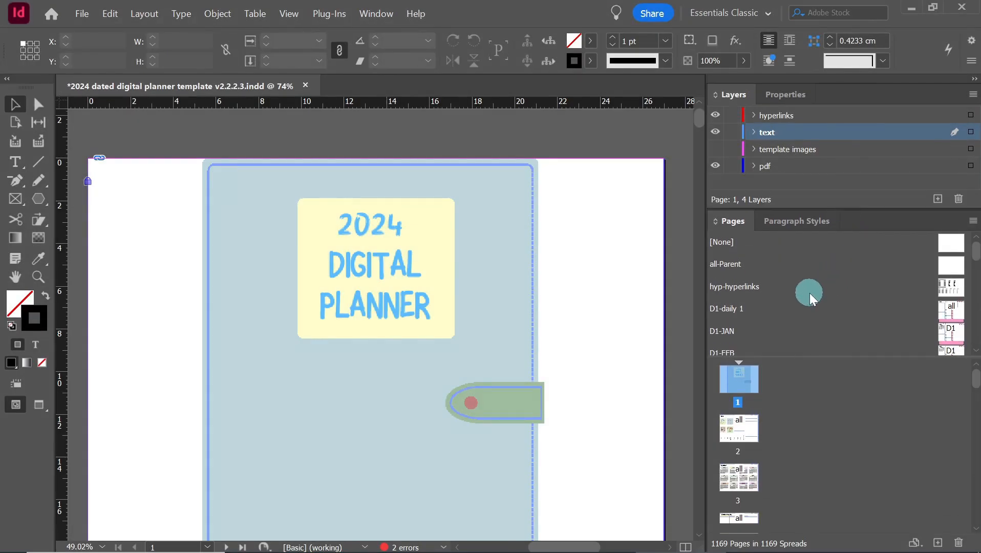
Turn off the vertical display of parent pages in the Pages panel options.
{"action": "right_click", "coordinate": [836, 293]}
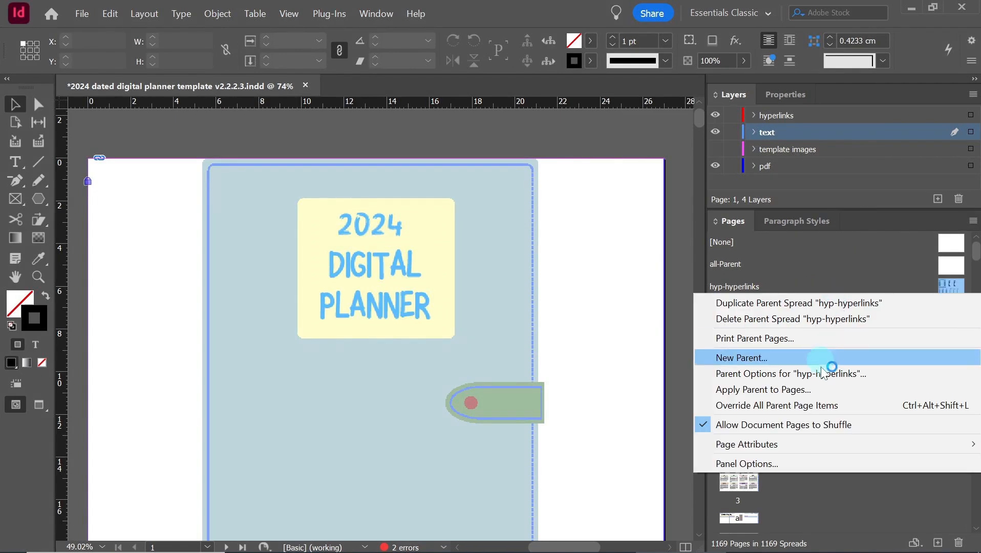
{"action": "left_click", "coordinate": [810, 463]}
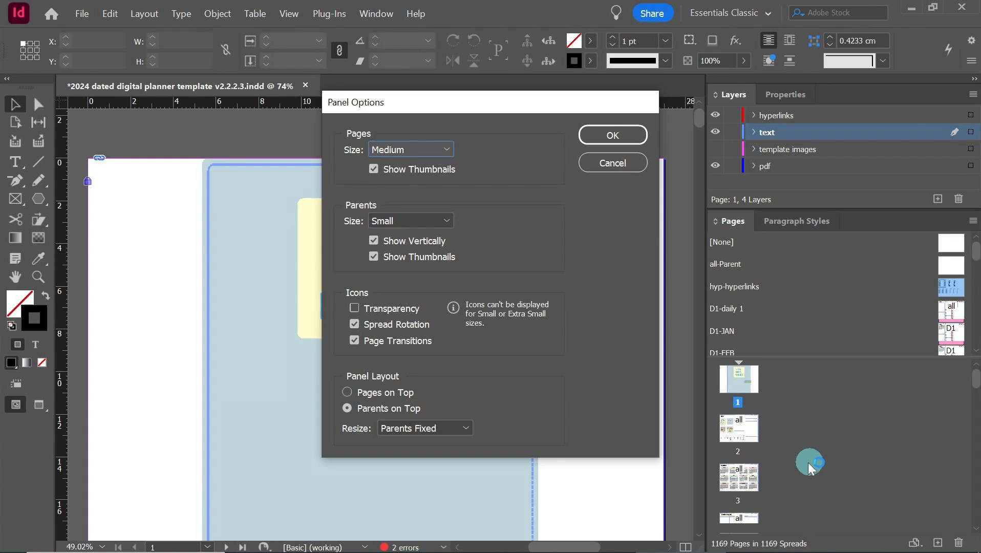
{"action": "left_click", "coordinate": [373, 241]}
{"action": "left_click", "coordinate": [612, 142]}
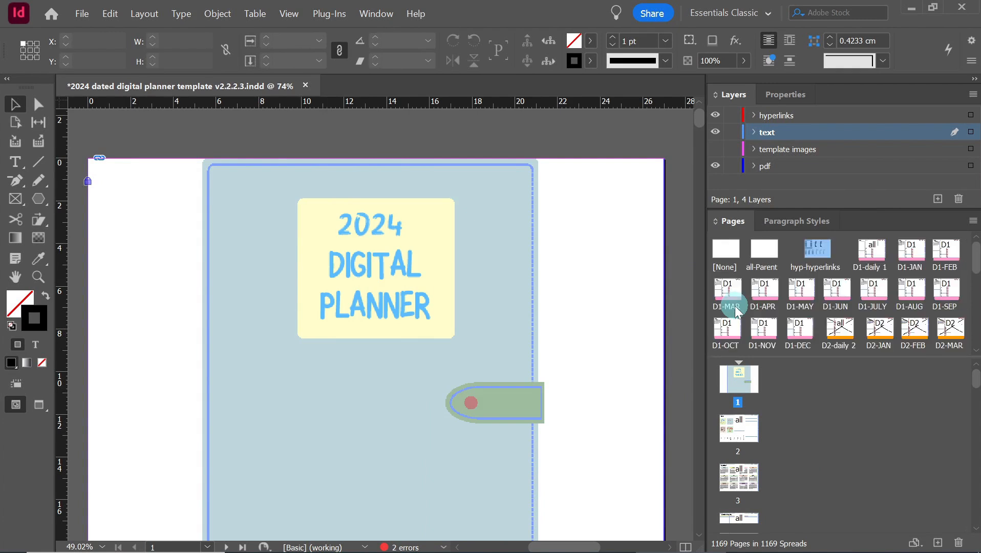
Open page 1 and set the document pages to be listed by alternate layout.
{"action": "double_click", "coordinate": [741, 386]}
{"action": "right_click", "coordinate": [748, 389]}
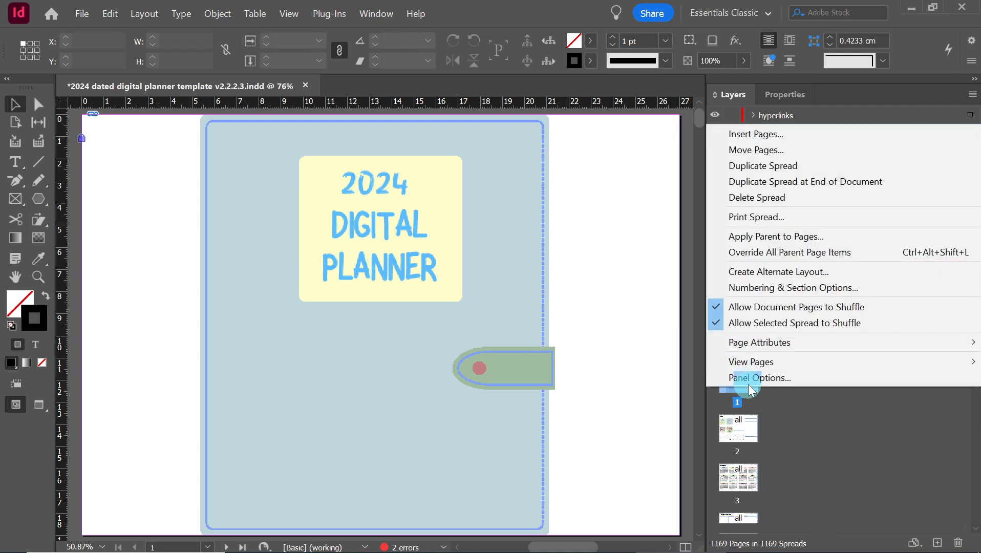
{"action": "mouse_move", "coordinate": [741, 361]}
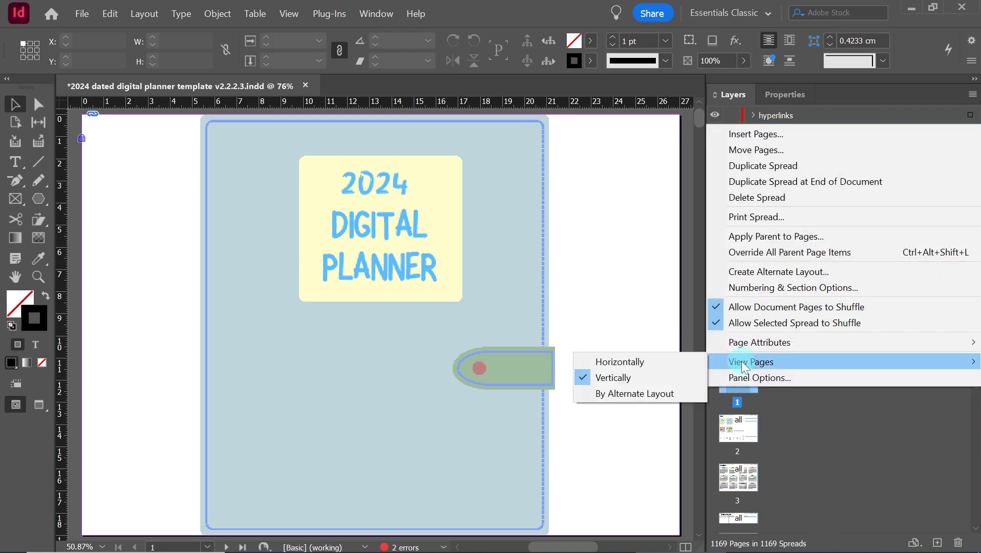
{"action": "left_click", "coordinate": [625, 394]}
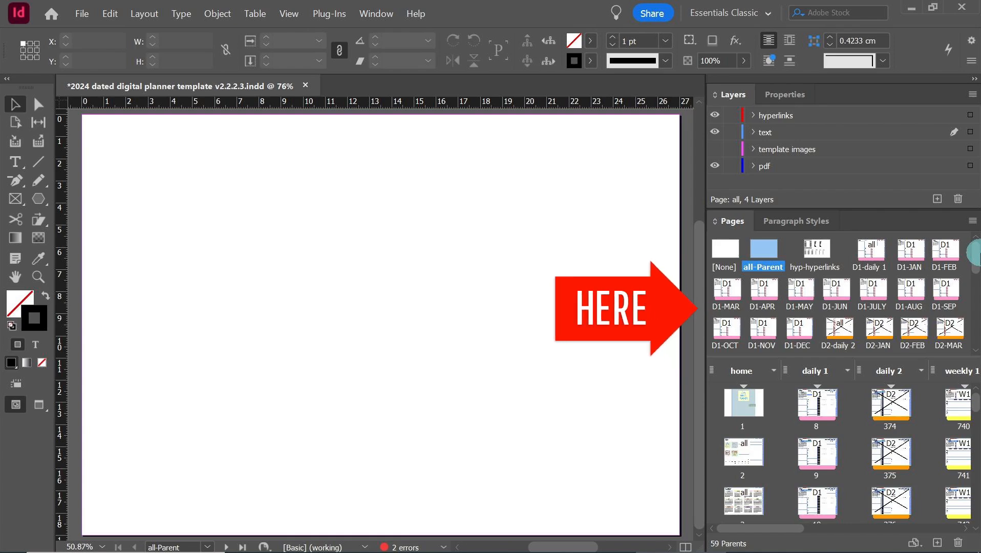
View the daily layouts by opening the D1-daily 1 and D2-daily 2 parent pages.
{"action": "double_click", "coordinate": [867, 253]}
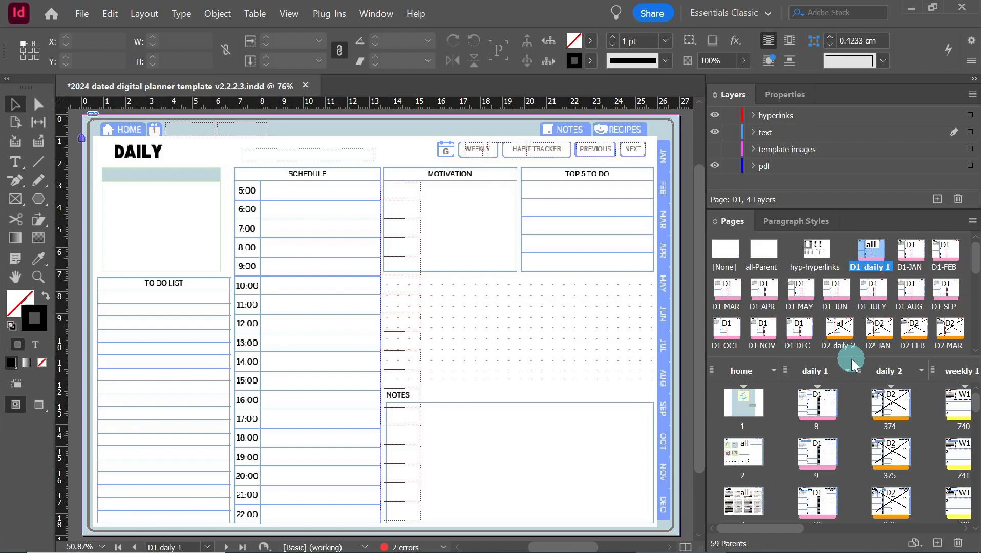
{"action": "left_click_drag", "start_coordinate": [975, 257], "coordinate": [975, 272]}
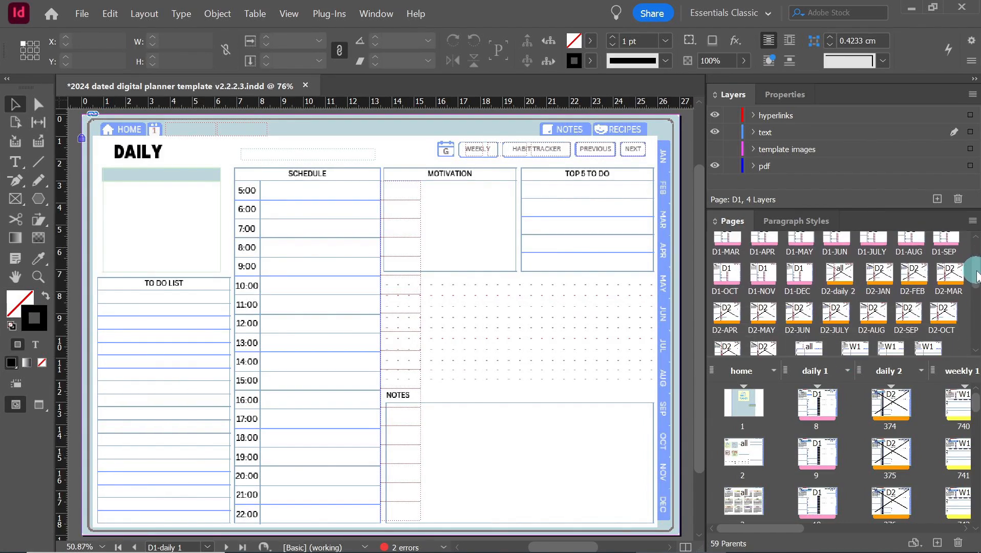
{"action": "double_click", "coordinate": [848, 278]}
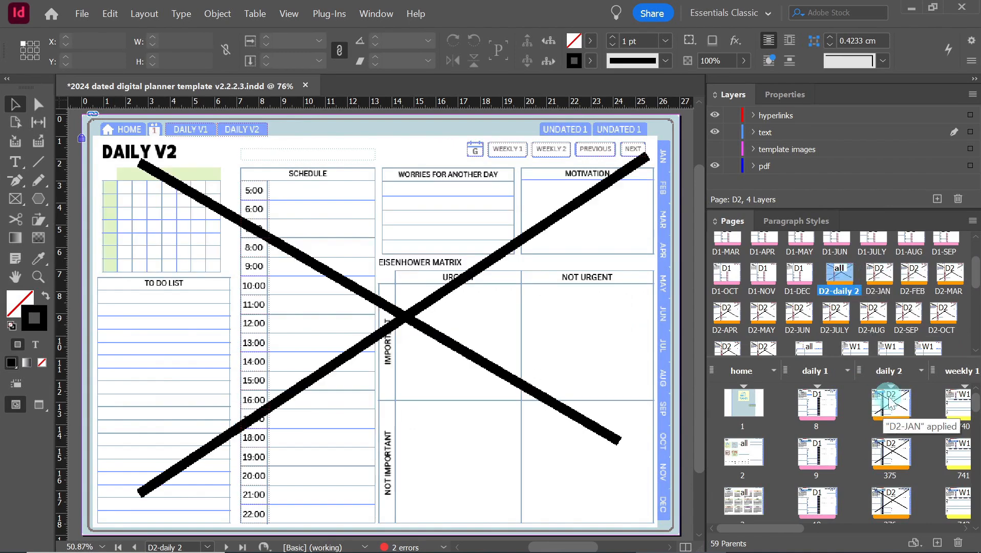
View the weekly layouts by opening the W1-weekly 1 and W2-weekly 2 parent pages.
{"action": "left_click_drag", "start_coordinate": [775, 527], "coordinate": [828, 523]}
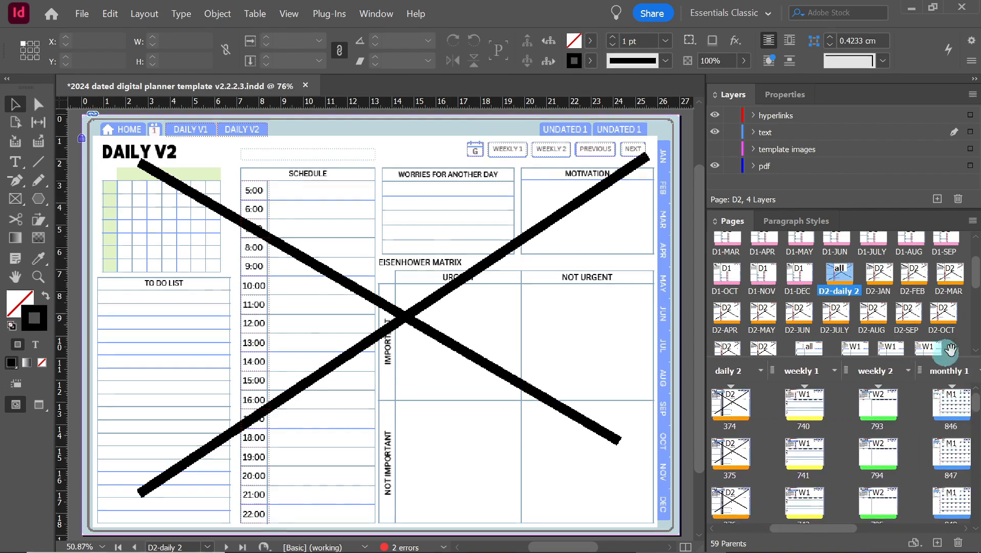
{"action": "left_click", "coordinate": [975, 351]}
{"action": "left_click", "coordinate": [975, 351]}
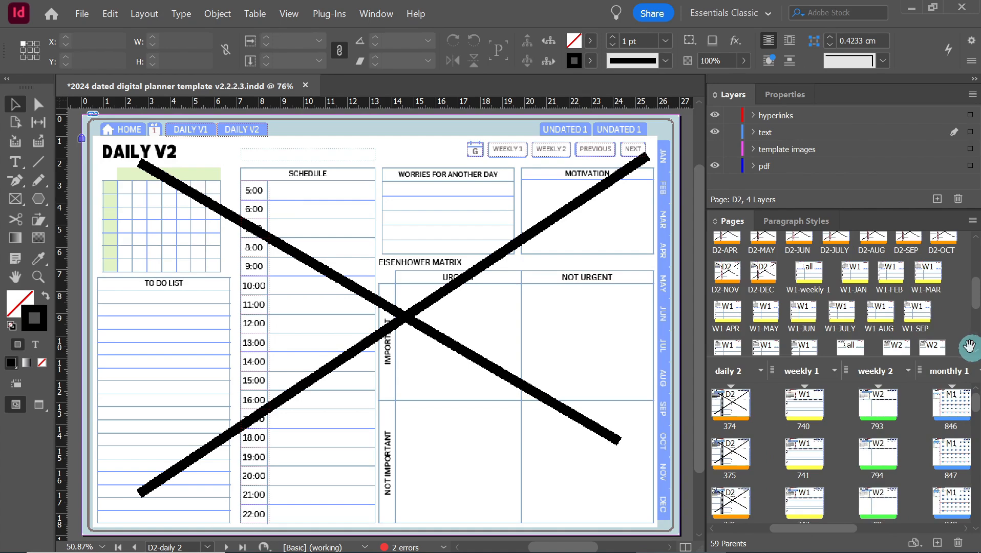
{"action": "double_click", "coordinate": [806, 274]}
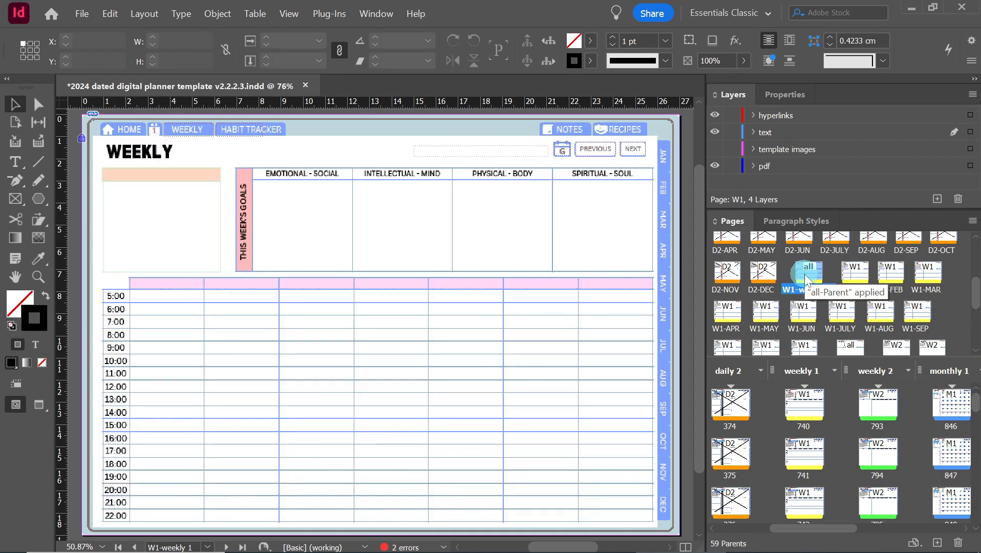
{"action": "left_click_drag", "start_coordinate": [803, 431], "coordinate": [810, 504]}
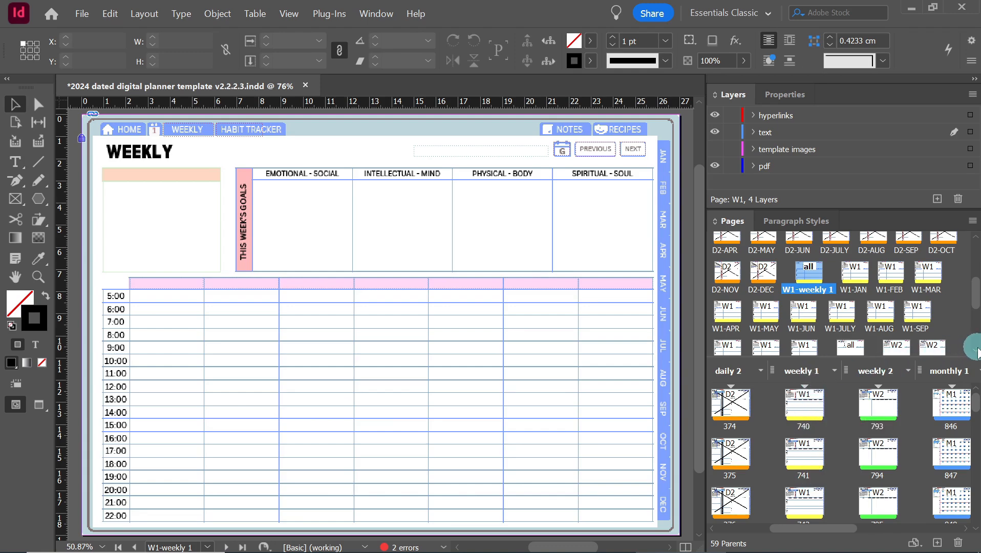
{"action": "scroll", "coordinate": [960, 341], "scroll_direction": "down", "scroll_amount": 1}
{"action": "left_click", "coordinate": [849, 318]}
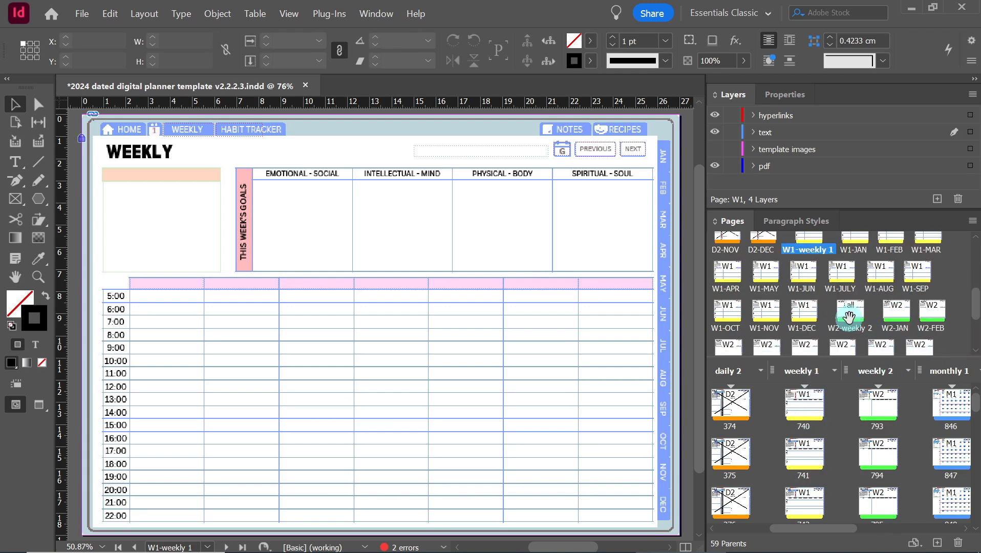
{"action": "double_click", "coordinate": [850, 314]}
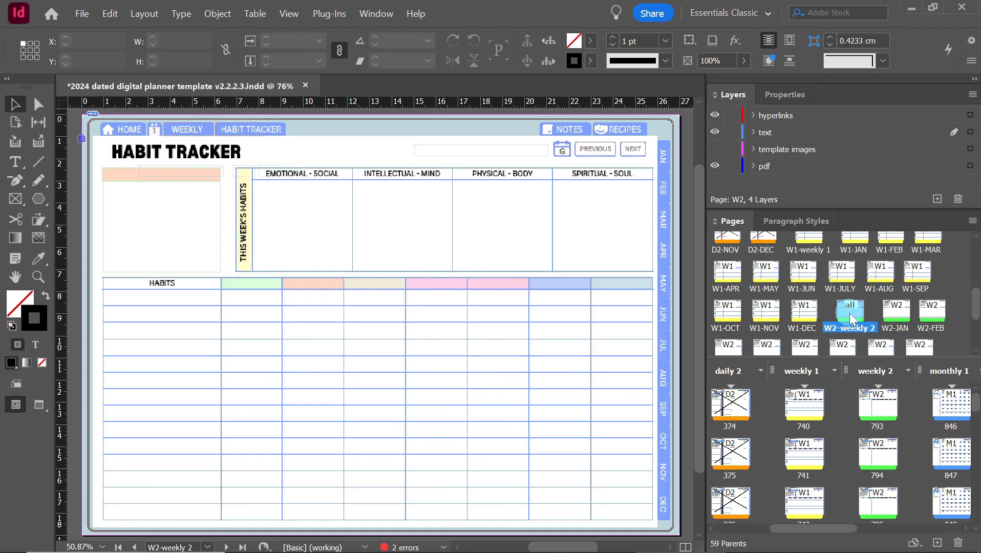
View the monthly layouts by opening the M1-monthly 1 and M2-monthly 2 parent pages.
{"action": "left_click_drag", "start_coordinate": [842, 529], "coordinate": [916, 532]}
{"action": "scroll", "coordinate": [973, 354], "scroll_direction": "down", "scroll_amount": 3}
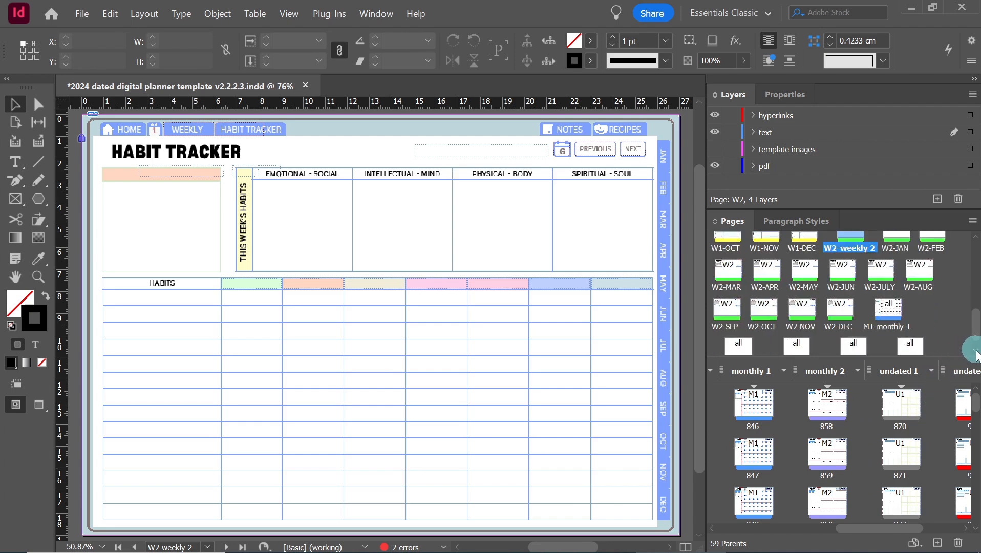
{"action": "double_click", "coordinate": [887, 297]}
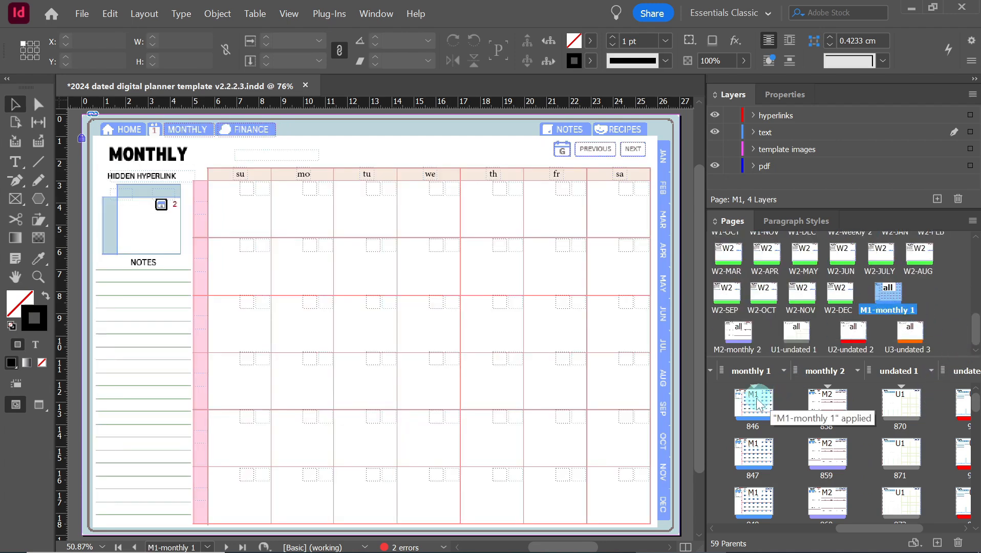
{"action": "double_click", "coordinate": [740, 333]}
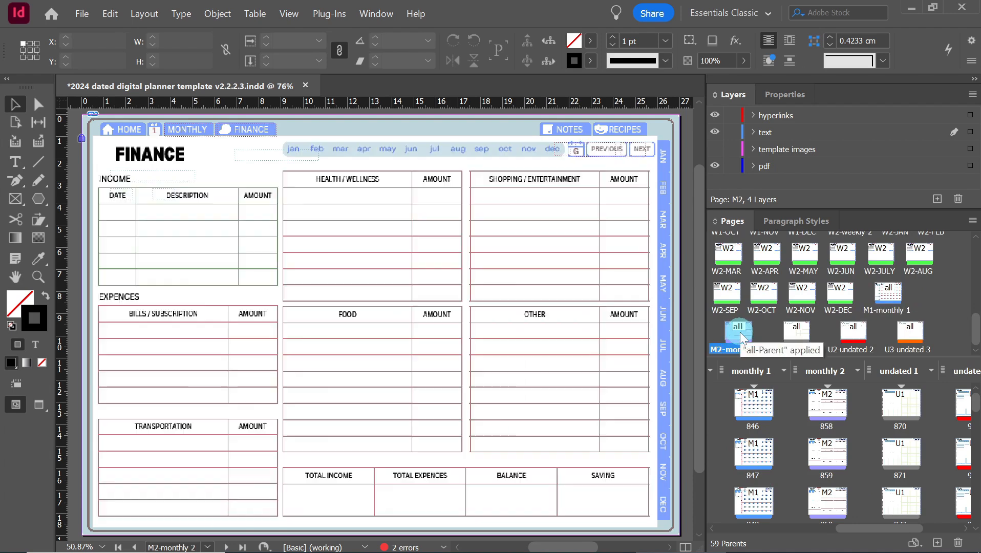
View the undated layouts by opening the U1-undated 1, U2-undated 2 and U3-undated 3 parent pages.
{"action": "double_click", "coordinate": [792, 339]}
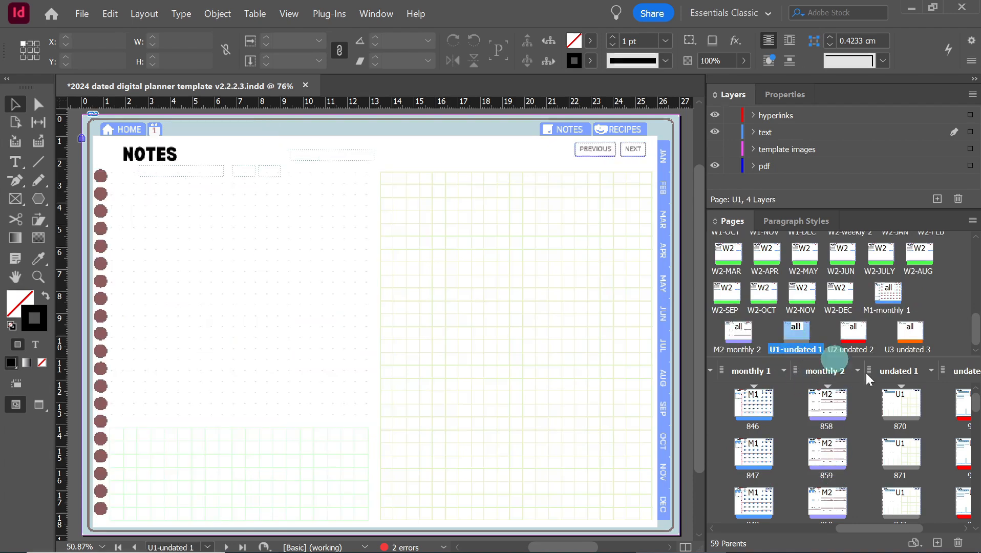
{"action": "left_click_drag", "start_coordinate": [911, 533], "coordinate": [945, 528]}
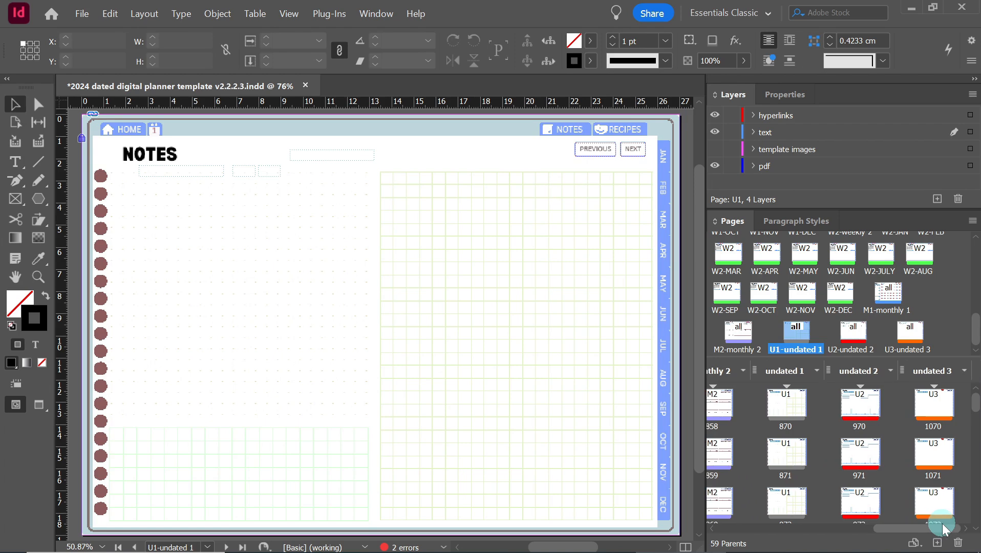
{"action": "double_click", "coordinate": [853, 331]}
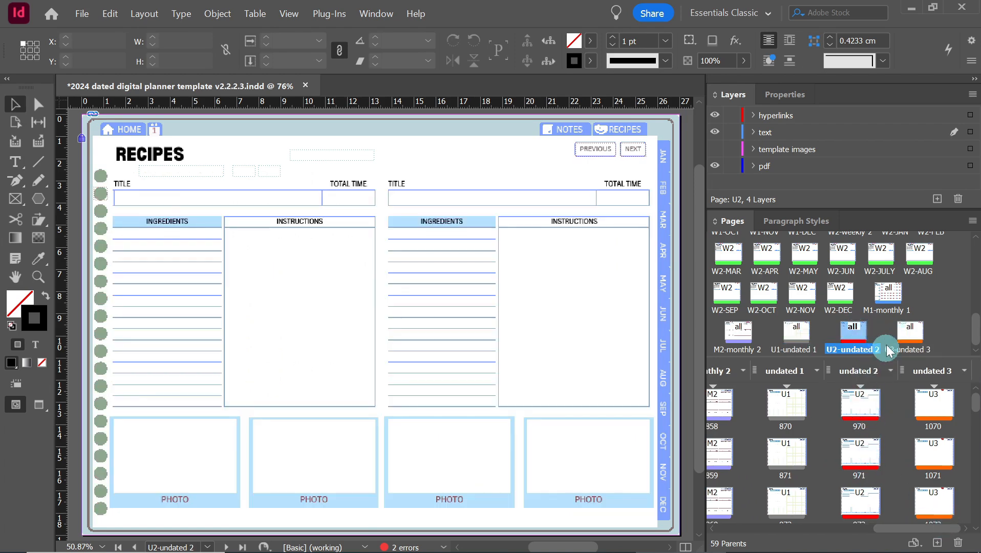
{"action": "double_click", "coordinate": [909, 332]}
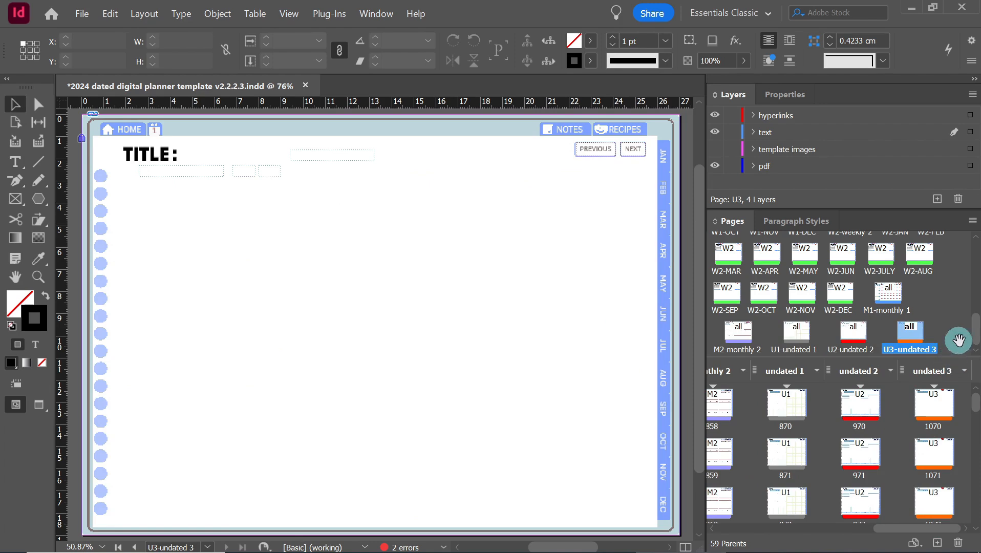
Open the all-Parent page and the hyp-hyperlinks parent page, with the document pages back at the home layout.
{"action": "left_click_drag", "start_coordinate": [975, 330], "coordinate": [975, 248]}
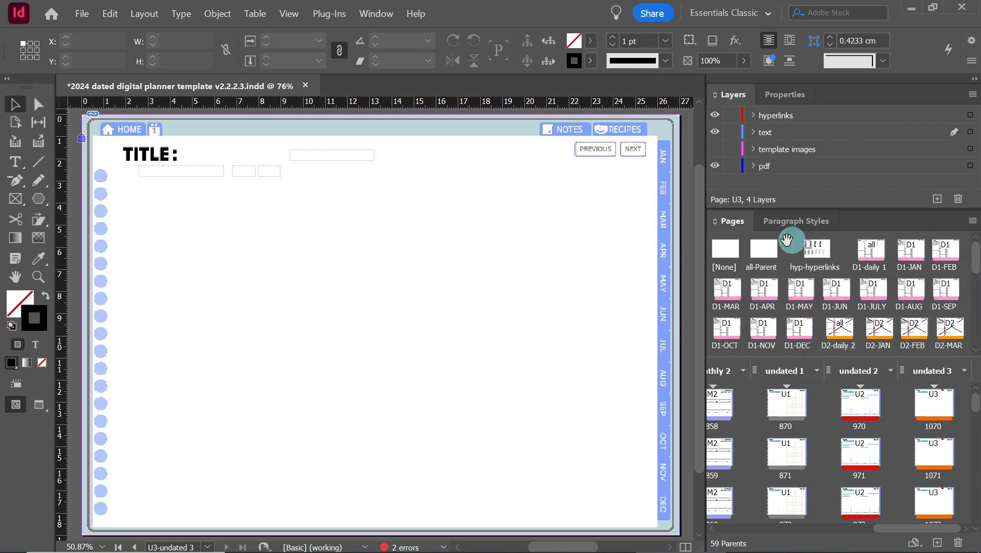
{"action": "double_click", "coordinate": [761, 254]}
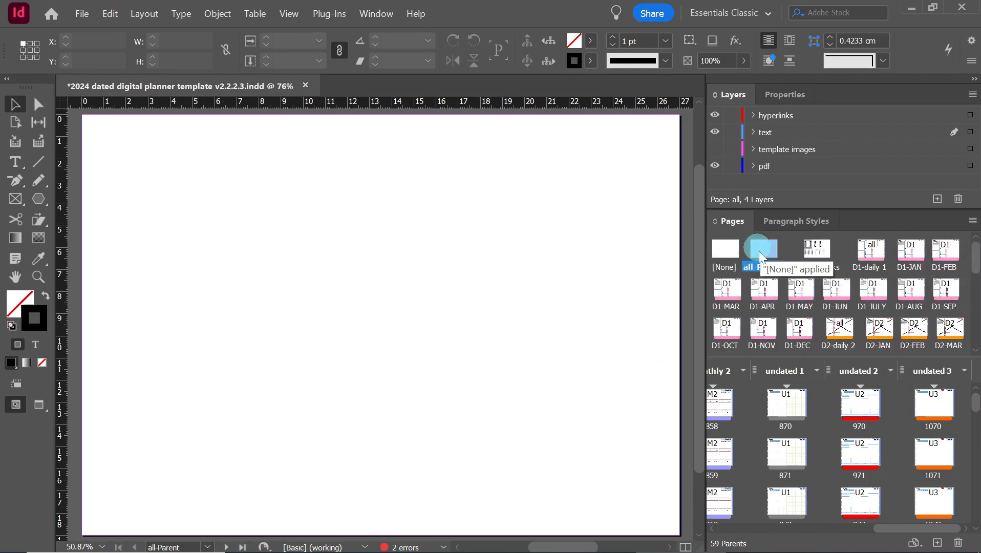
{"action": "left_click_drag", "start_coordinate": [891, 527], "coordinate": [723, 526]}
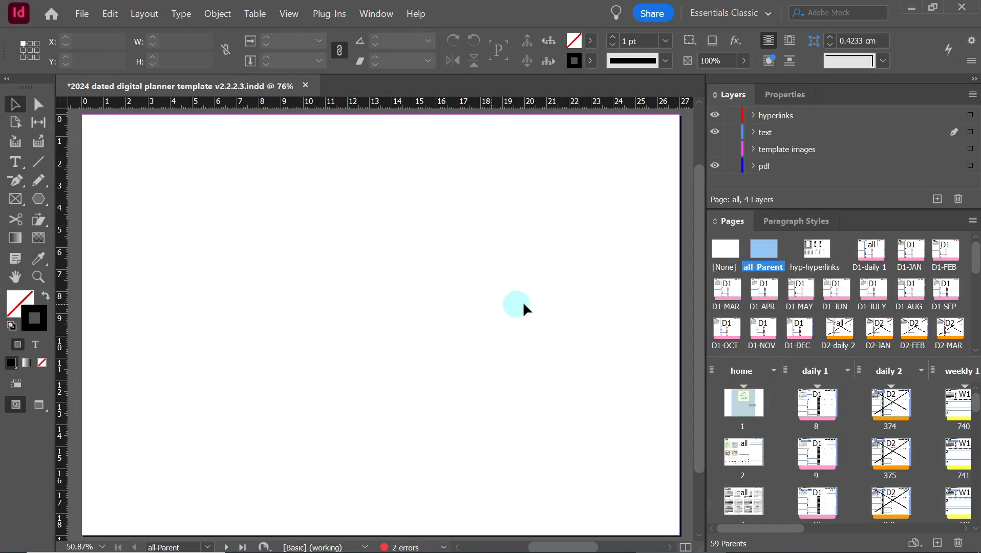
{"action": "double_click", "coordinate": [817, 251]}
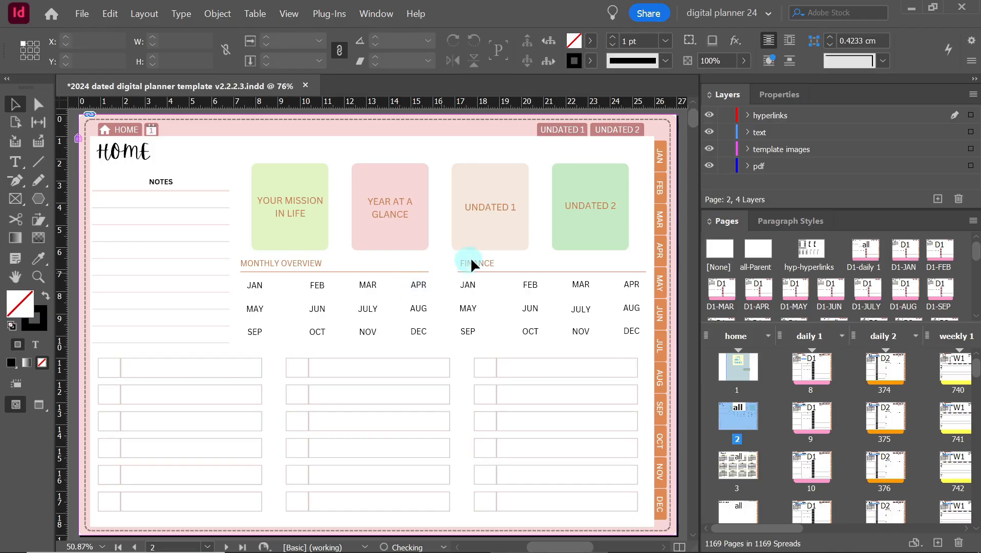
Hide the template images layer and fit a rectangle frame of 2.02 × 0.65 cm over the HOME tab on page 2.
{"action": "left_click", "coordinate": [708, 149]}
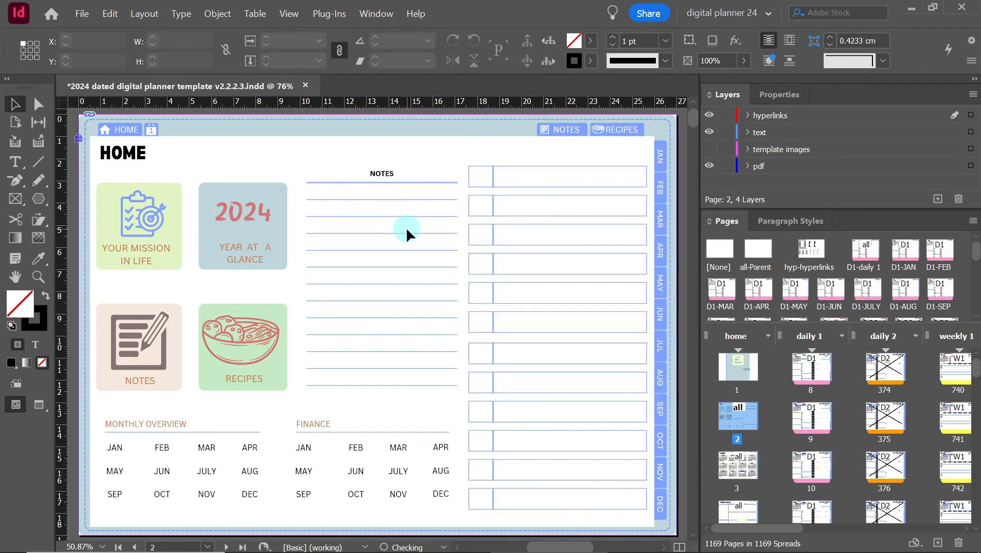
{"action": "left_click", "coordinate": [18, 199]}
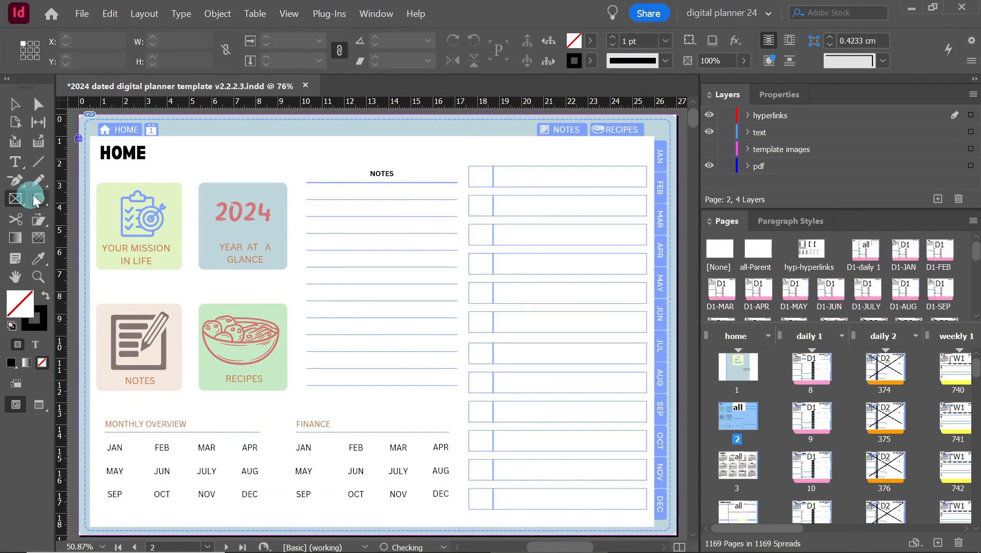
{"action": "left_click_drag", "start_coordinate": [97, 123], "coordinate": [91, 176]}
{"action": "left_click", "coordinate": [38, 277]}
{"action": "left_click", "coordinate": [15, 104]}
{"action": "left_click_drag", "start_coordinate": [131, 207], "coordinate": [141, 208]}
{"action": "left_click_drag", "start_coordinate": [460, 209], "coordinate": [466, 210]}
Add a hyperlink to the HOME tab frame that links to page 2 with the zoom setting Fit in Window.
{"action": "right_click", "coordinate": [383, 206]}
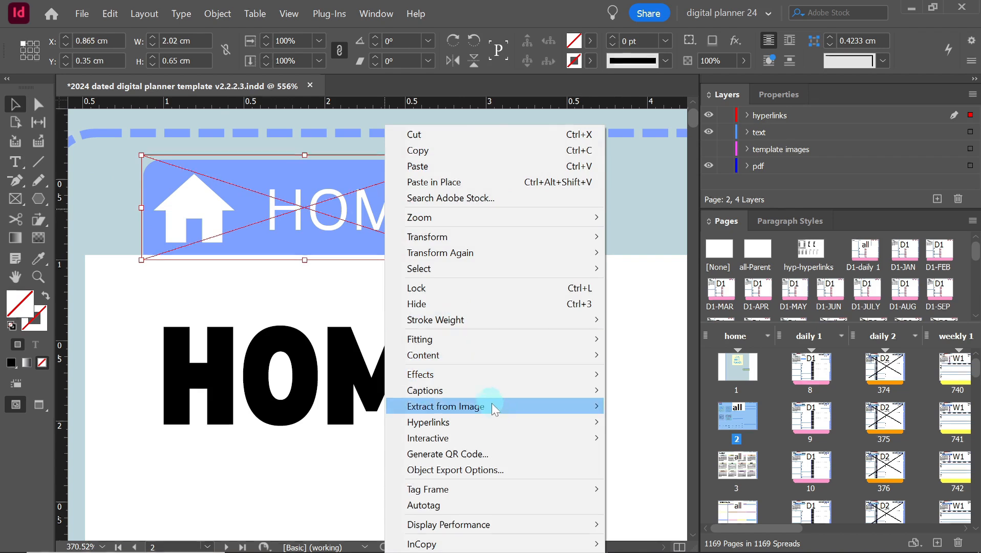
{"action": "mouse_move", "coordinate": [505, 423]}
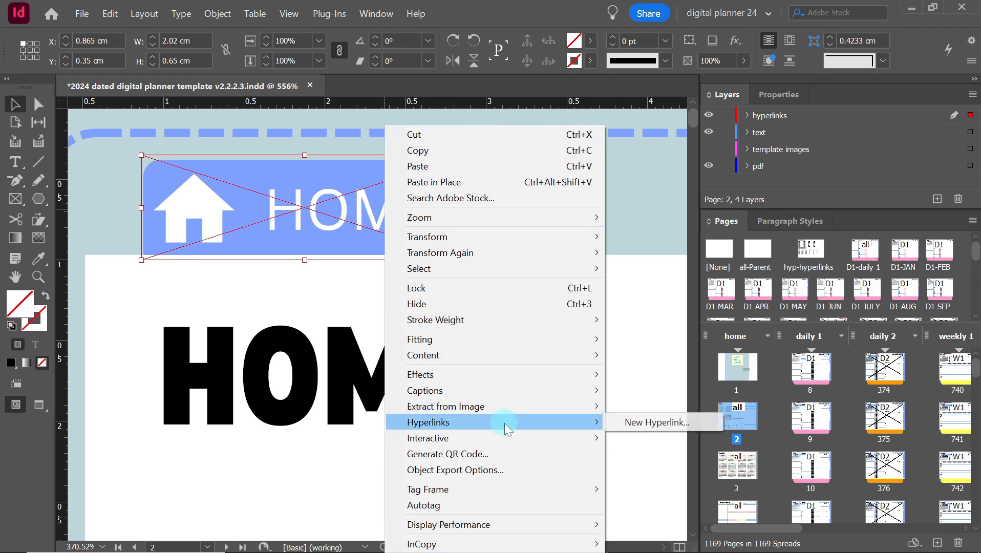
{"action": "left_click", "coordinate": [635, 424]}
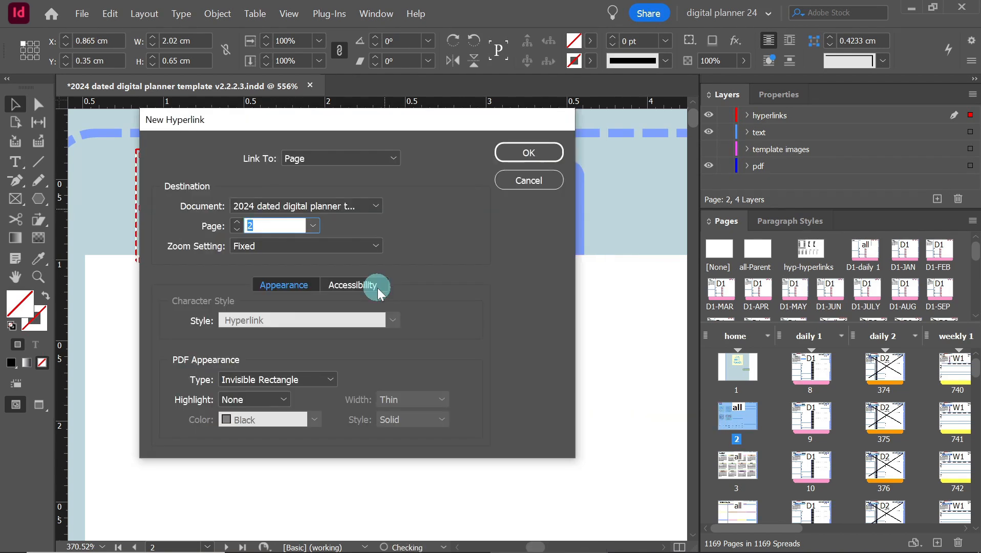
{"action": "left_click", "coordinate": [393, 159]}
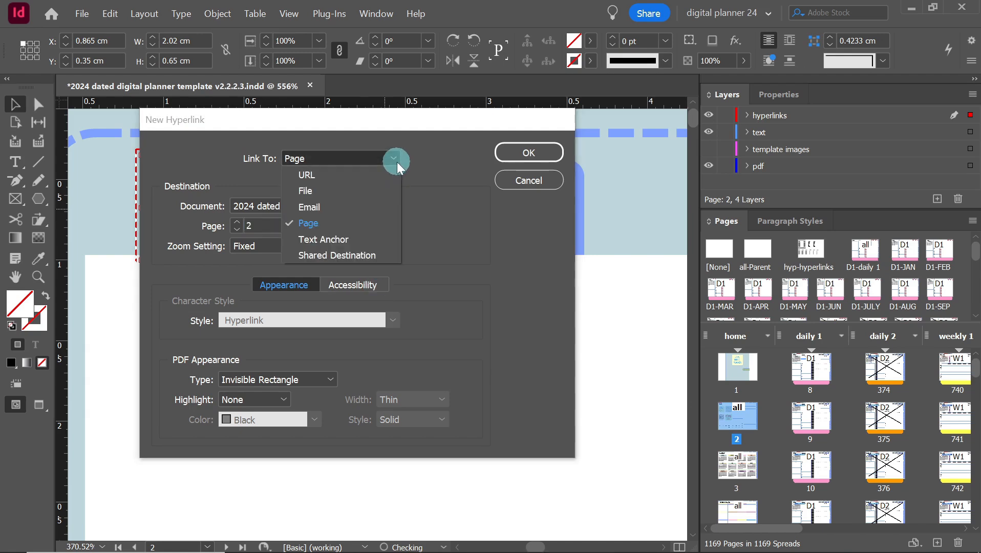
{"action": "left_click", "coordinate": [335, 226]}
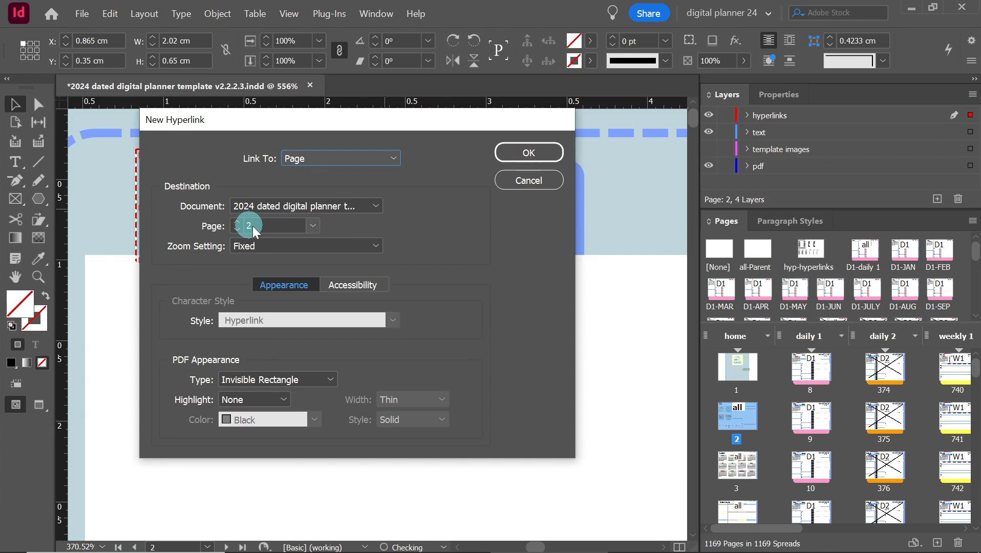
{"action": "left_click", "coordinate": [277, 246]}
{"action": "left_click", "coordinate": [283, 293]}
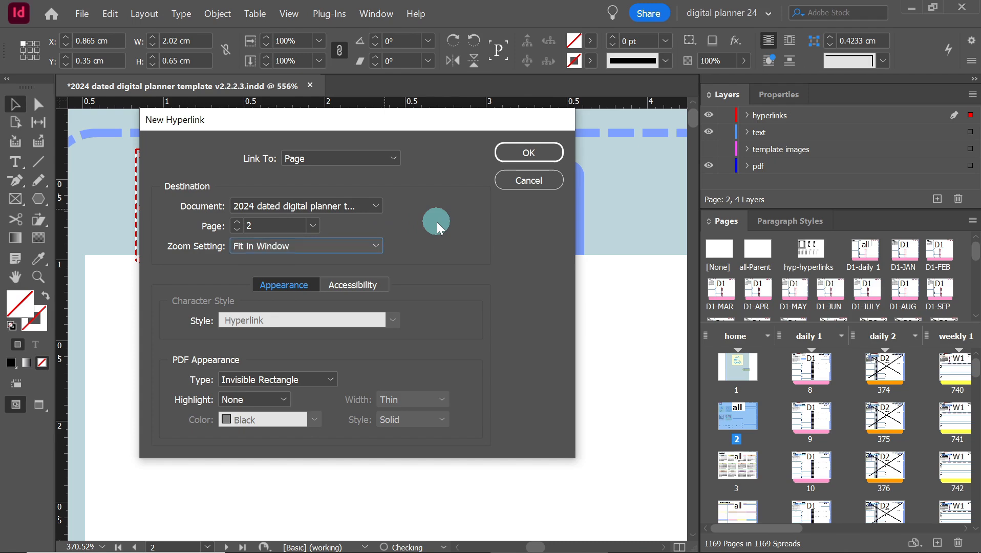
{"action": "left_click", "coordinate": [526, 156]}
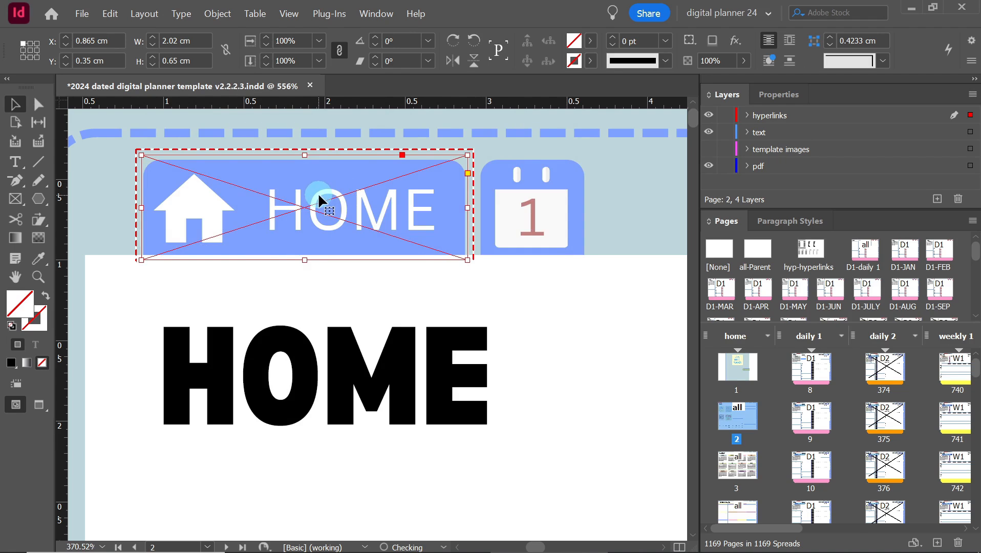
Copy the linked HOME frame onto the calendar tab at 0.605 cm wide and change its hyperlink destination to page 3.
{"action": "left_click_drag", "start_coordinate": [313, 203], "coordinate": [350, 343]}
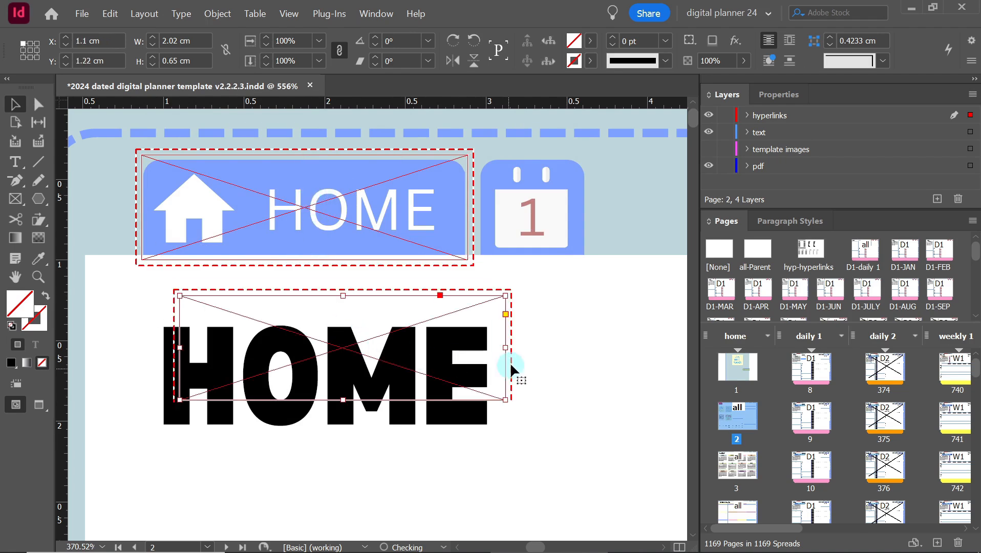
{"action": "left_click_drag", "start_coordinate": [505, 348], "coordinate": [540, 212]}
{"action": "right_click", "coordinate": [546, 217]}
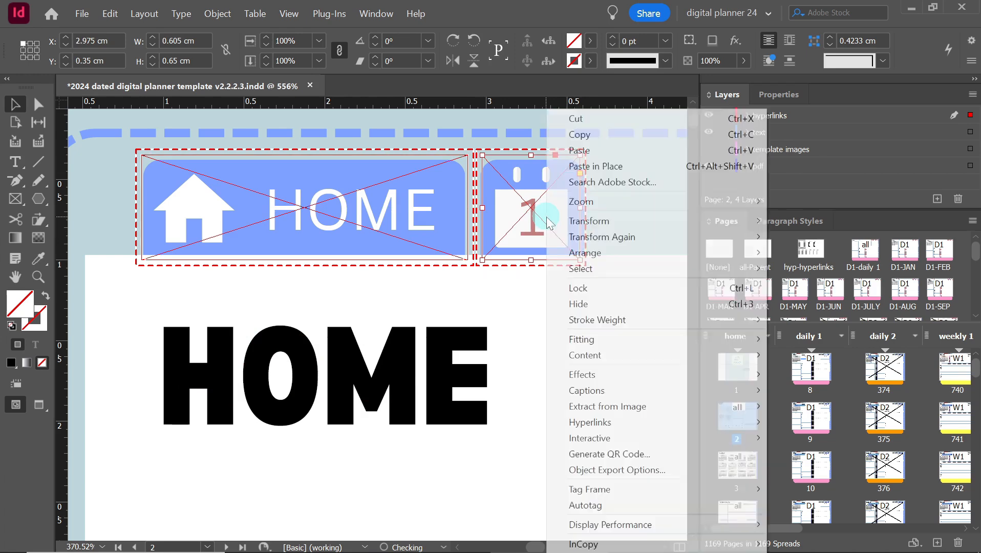
{"action": "mouse_move", "coordinate": [604, 424]}
{"action": "left_click", "coordinate": [806, 417]}
{"action": "left_click", "coordinate": [236, 221]}
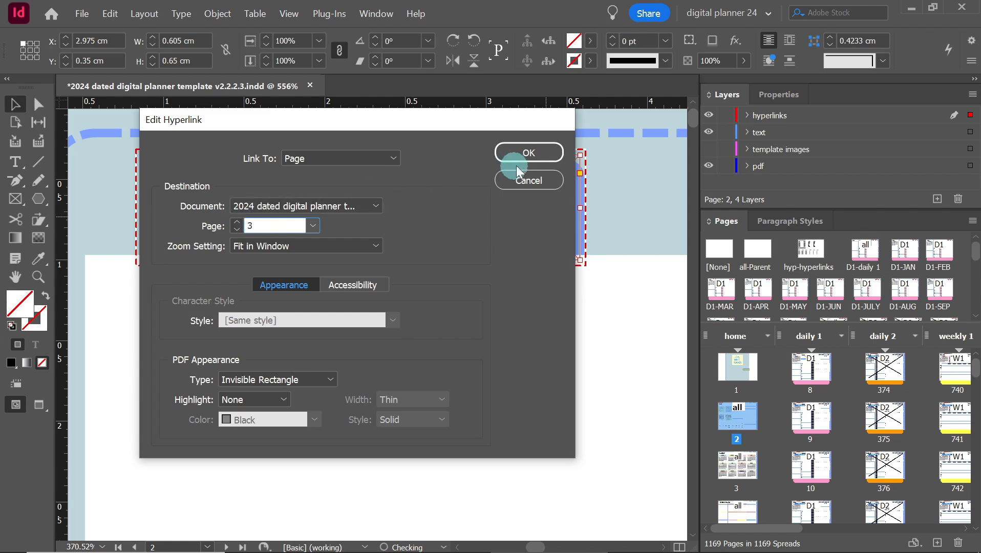
{"action": "left_click", "coordinate": [524, 153]}
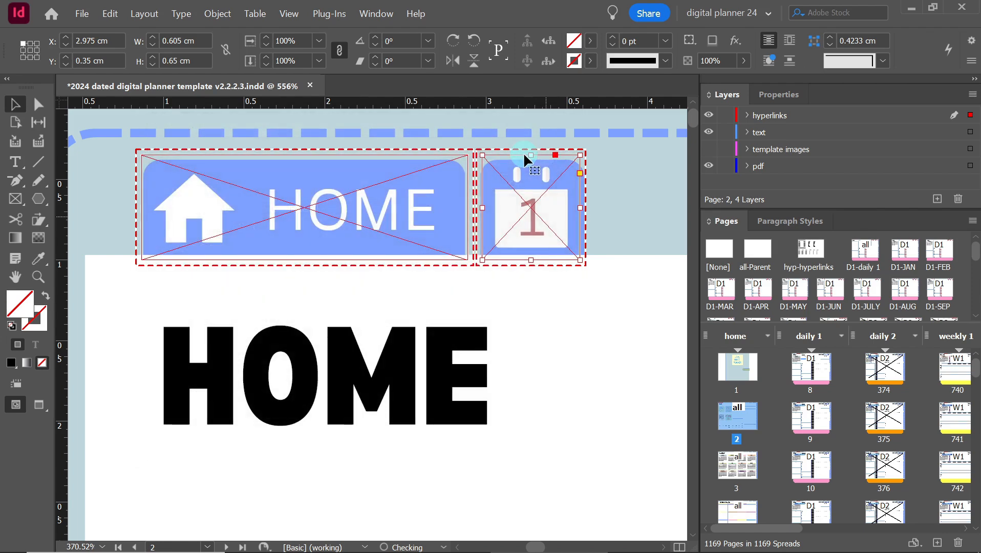
Copy the linked HOME frame onto the NOTES tab on page 2 and adjust it to fit the tab.
{"action": "double_click", "coordinate": [741, 423]}
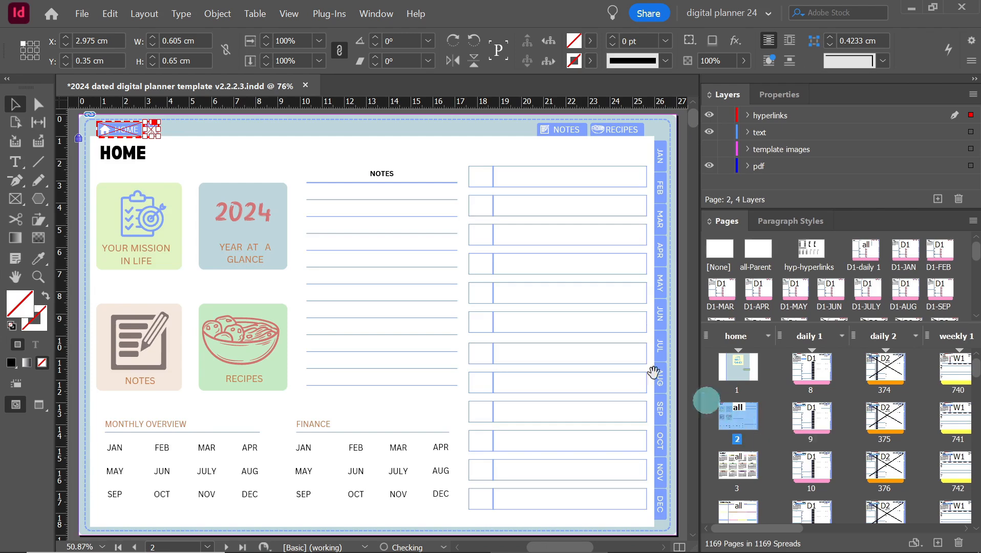
{"action": "left_click", "coordinate": [129, 128]}
{"action": "left_click_drag", "start_coordinate": [128, 128], "coordinate": [569, 140]}
{"action": "left_click", "coordinate": [37, 277]}
{"action": "left_click_drag", "start_coordinate": [652, 121], "coordinate": [526, 157]}
{"action": "left_click", "coordinate": [15, 104]}
{"action": "left_click_drag", "start_coordinate": [347, 281], "coordinate": [375, 285]}
{"action": "left_click", "coordinate": [402, 343]}
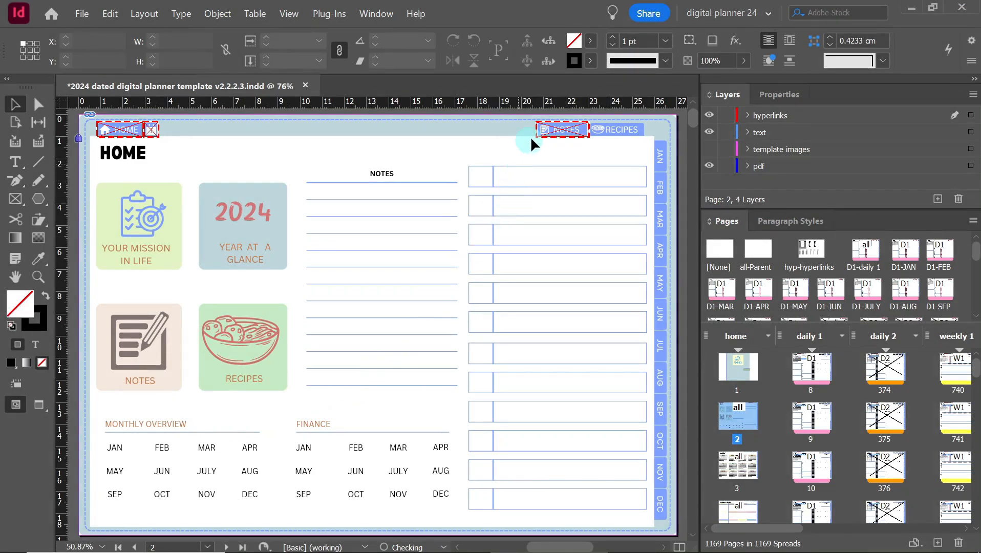
Change the hyperlink destination of the NOTES tab frame on page 2 to page 5.
{"action": "right_click", "coordinate": [547, 129]}
{"action": "mouse_move", "coordinate": [748, 425]}
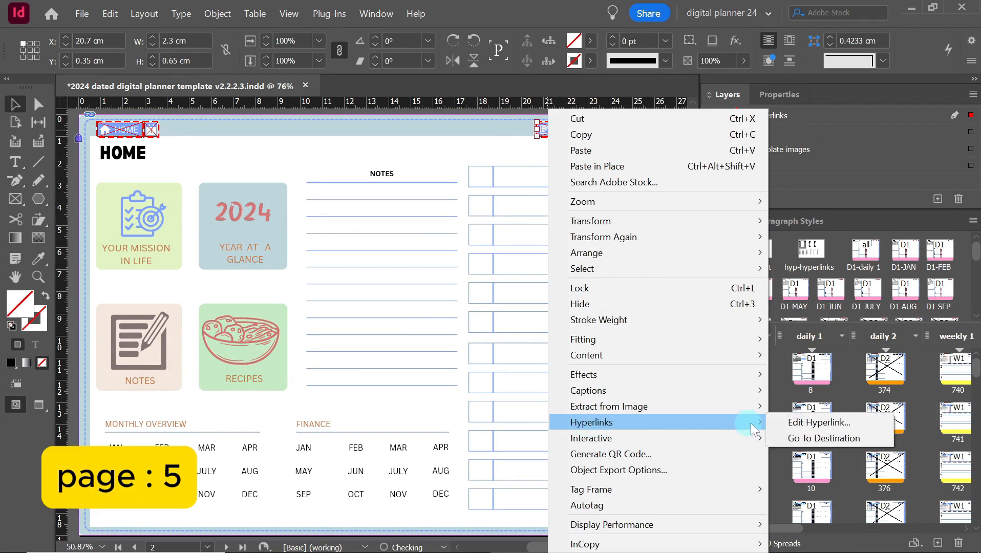
{"action": "left_click", "coordinate": [819, 422]}
{"action": "left_click", "coordinate": [259, 225]}
{"action": "type", "text": "5"}
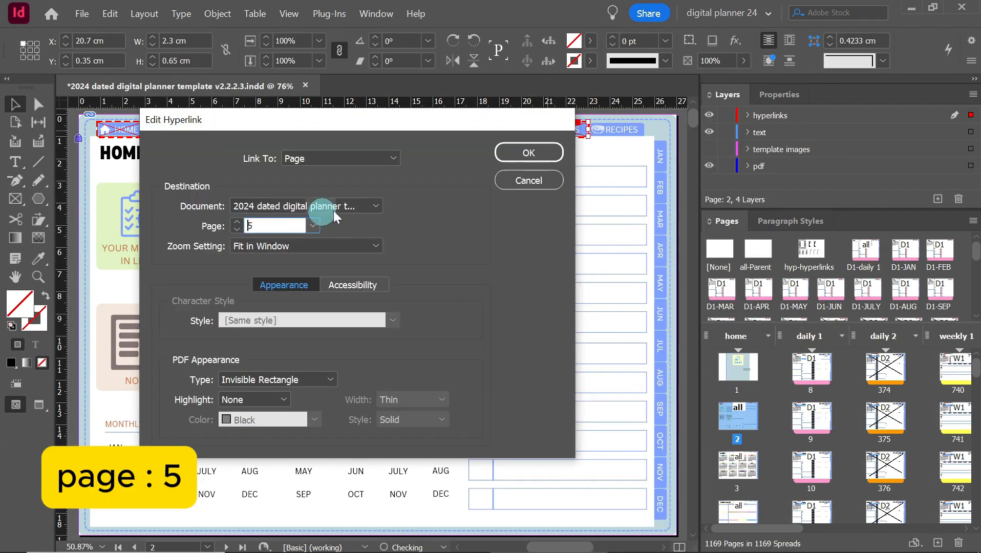
{"action": "left_click", "coordinate": [507, 156]}
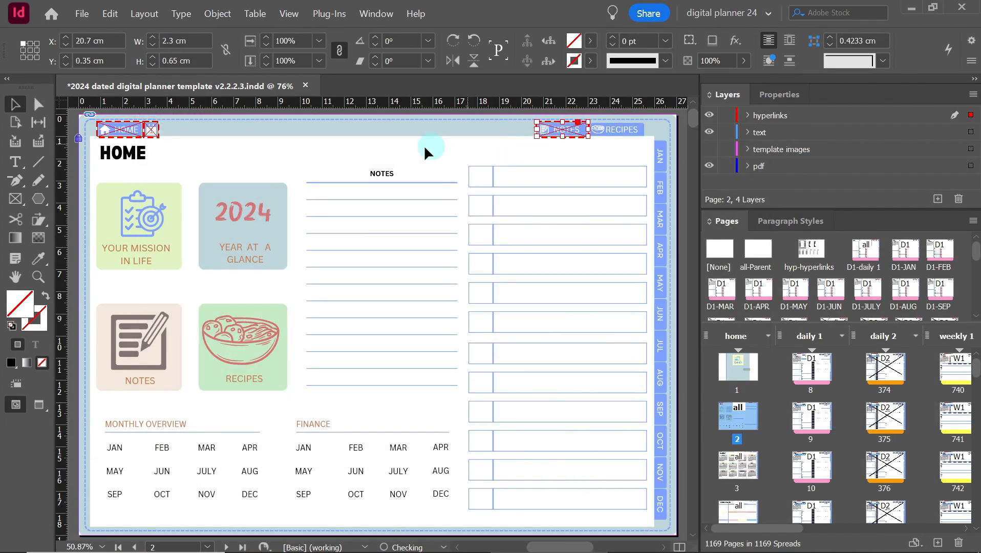
Copy the linked NOTES tab frame onto the RECIPES tab at 2.5 × 0.65 cm and set its hyperlink destination to page 6.
{"action": "left_click", "coordinate": [40, 277]}
{"action": "left_click_drag", "start_coordinate": [658, 119], "coordinate": [550, 165]}
{"action": "key", "text": "v"}
{"action": "left_click", "coordinate": [517, 255]}
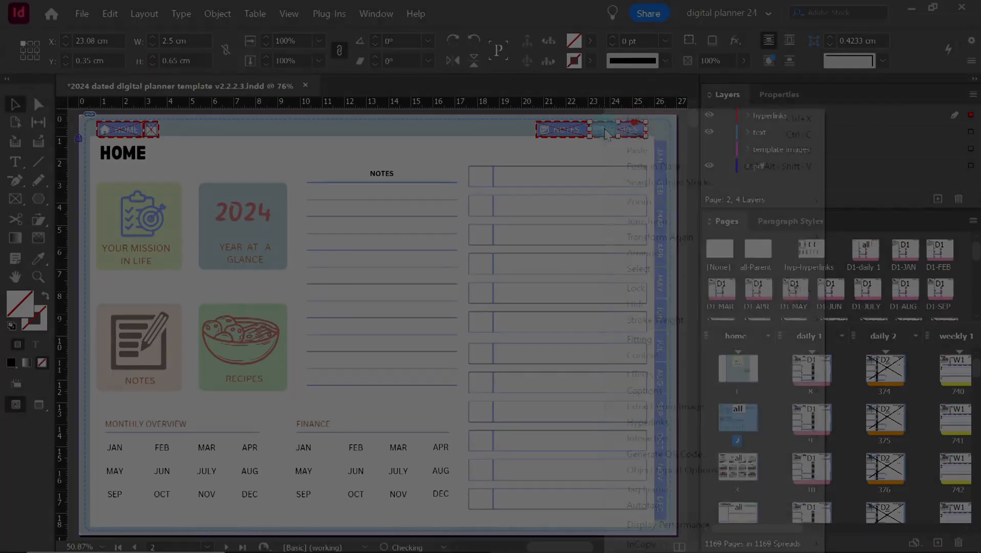
{"action": "right_click", "coordinate": [604, 131]}
{"action": "mouse_move", "coordinate": [656, 423]}
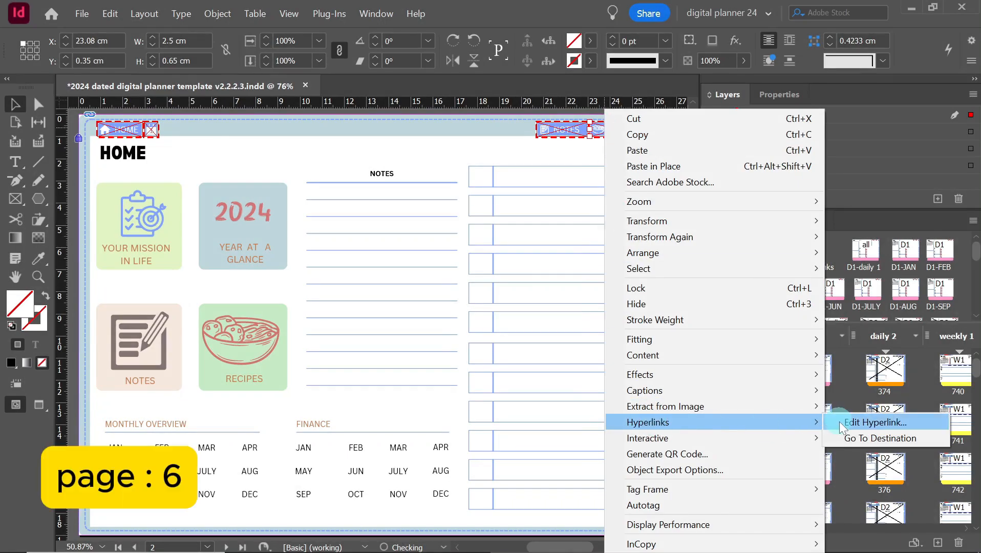
{"action": "left_click", "coordinate": [842, 423]}
{"action": "left_click", "coordinate": [237, 222]}
{"action": "left_click", "coordinate": [506, 152]}
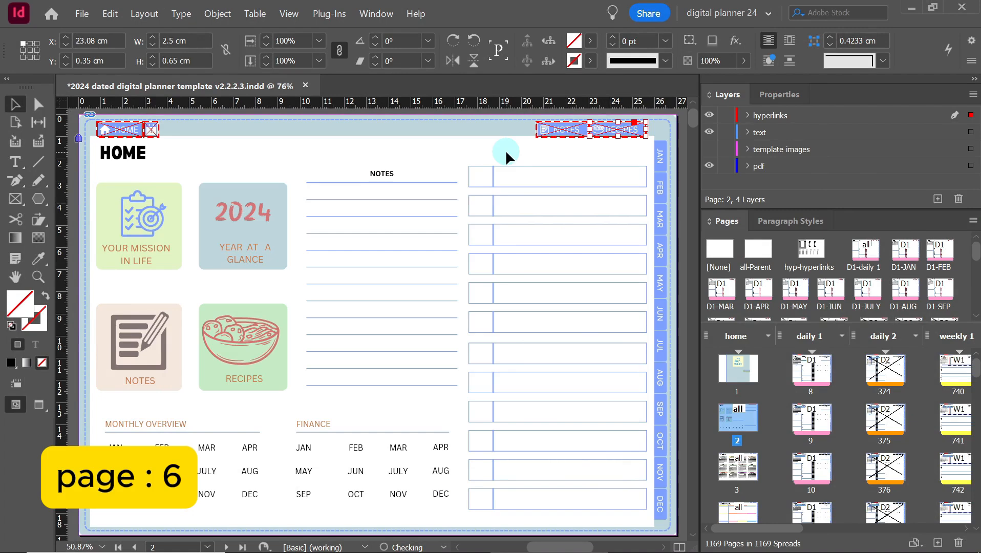
Copy the linked NOTES tab frame onto the YOUR MISSION IN LIFE tile and resize it to about 3.88 × 3.92 cm.
{"action": "left_click_drag", "start_coordinate": [556, 128], "coordinate": [117, 189]}
{"action": "left_click", "coordinate": [39, 280]}
{"action": "left_click_drag", "start_coordinate": [321, 171], "coordinate": [87, 405]}
{"action": "left_click", "coordinate": [15, 105]}
{"action": "left_click_drag", "start_coordinate": [219, 146], "coordinate": [218, 145]}
{"action": "left_click_drag", "start_coordinate": [280, 157], "coordinate": [342, 290]}
{"action": "key", "text": "ctrl+0"}
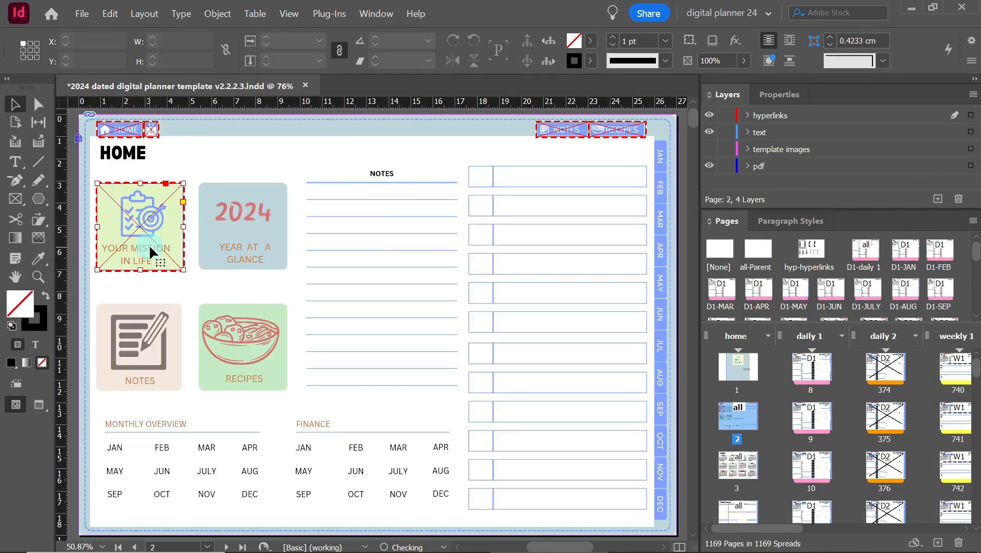
Change the hyperlink destination of the YOUR MISSION IN LIFE frame to page 7.
{"action": "right_click", "coordinate": [149, 246]}
{"action": "mouse_move", "coordinate": [299, 432]}
{"action": "left_click", "coordinate": [393, 423]}
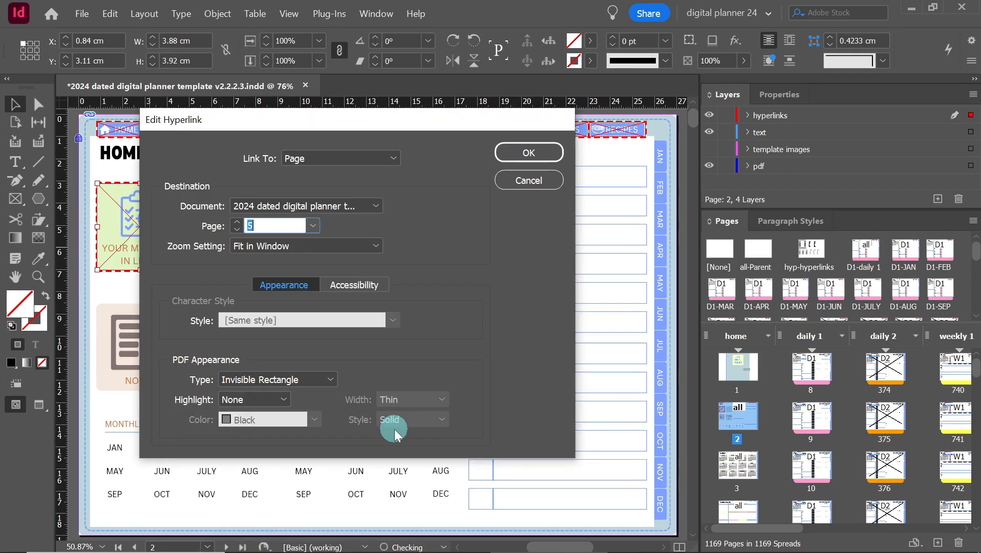
{"action": "type", "text": "7"}
{"action": "left_click", "coordinate": [510, 154]}
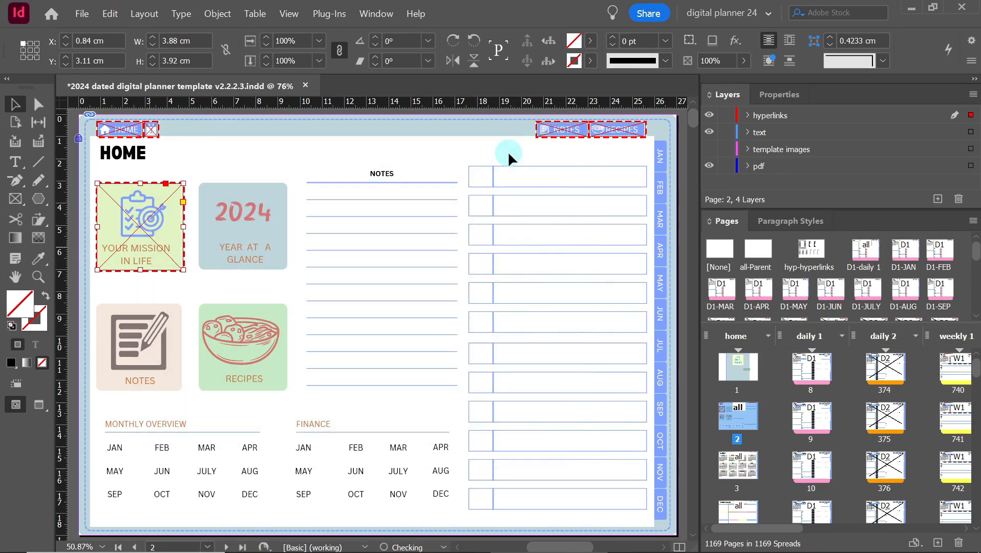
Copy the YOUR MISSION IN LIFE frame onto the 2024 YEAR AT A GLANCE tile and set its hyperlink destination to page 4.
{"action": "left_click_drag", "start_coordinate": [157, 233], "coordinate": [259, 233]}
{"action": "right_click", "coordinate": [245, 247]}
{"action": "mouse_move", "coordinate": [456, 423]}
{"action": "left_click", "coordinate": [515, 422]}
{"action": "type", "text": "4"}
{"action": "key", "text": "Return"}
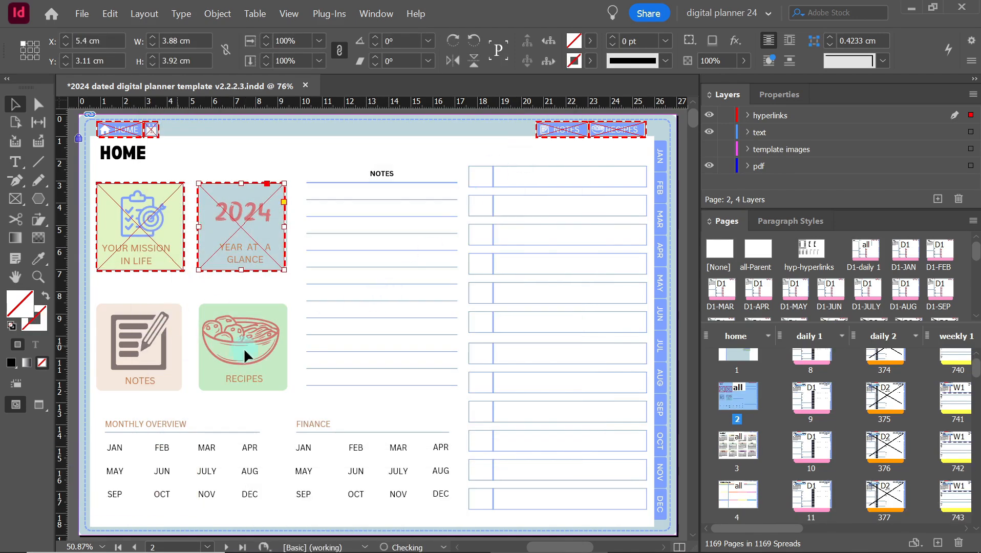
Copy the linked NOTES and RECIPES tab frames onto the matching large tiles and resize them to cover the tiles.
{"action": "left_click_drag", "start_coordinate": [567, 132], "coordinate": [126, 318]}
{"action": "left_click_drag", "start_coordinate": [145, 318], "coordinate": [184, 394]}
{"action": "left_click", "coordinate": [621, 132]}
{"action": "left_click_drag", "start_coordinate": [621, 134], "coordinate": [284, 392]}
{"action": "left_click_drag", "start_coordinate": [282, 347], "coordinate": [288, 346]}
{"action": "left_click", "coordinate": [344, 334]}
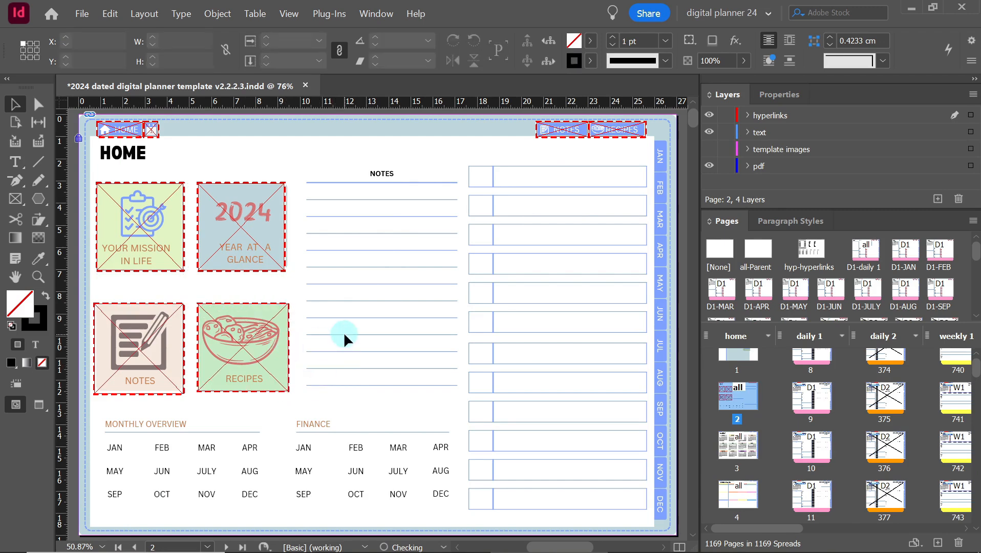
Draw a text frame about 0.7 × 1.43 cm over the JAN side tab.
{"action": "left_click", "coordinate": [39, 276]}
{"action": "left_click_drag", "start_coordinate": [680, 135], "coordinate": [629, 237]}
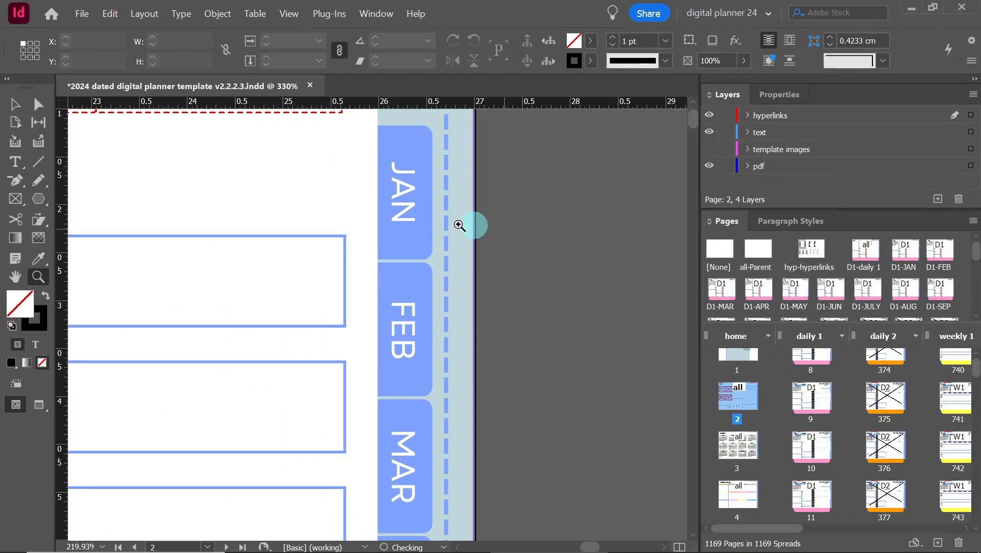
{"action": "left_click", "coordinate": [16, 160]}
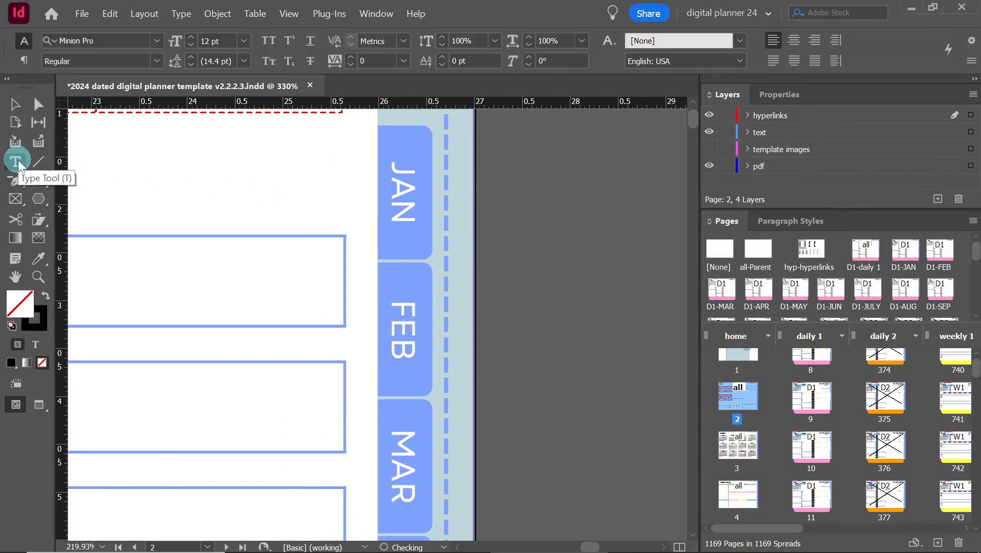
{"action": "left_click_drag", "start_coordinate": [375, 144], "coordinate": [438, 259]}
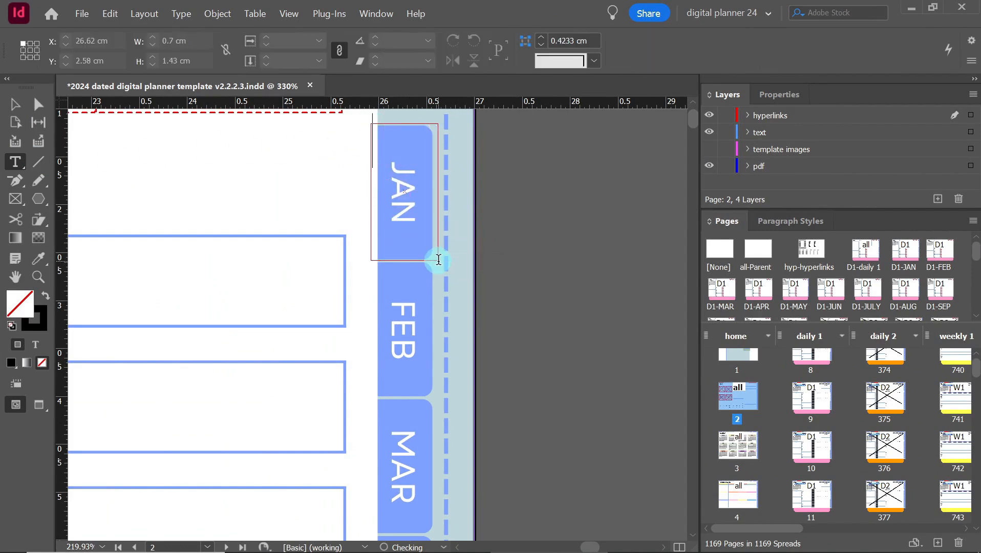
{"action": "left_click", "coordinate": [15, 104]}
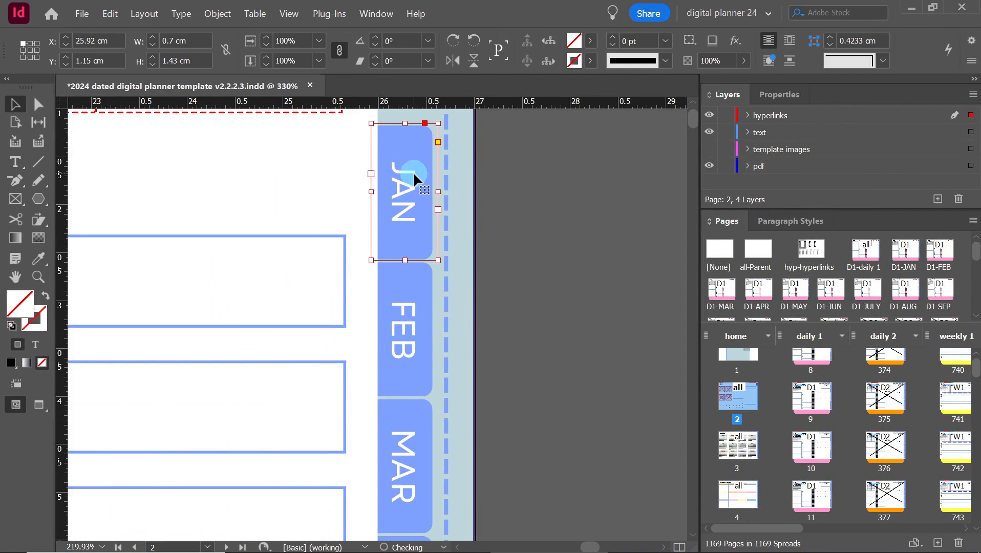
Duplicate the JAN text frame down the side tabs until every month through DEC has its own frame.
{"action": "left_click_drag", "start_coordinate": [413, 172], "coordinate": [411, 316]}
{"action": "left_click", "coordinate": [424, 225], "text": "shift"}
{"action": "left_click", "coordinate": [692, 534]}
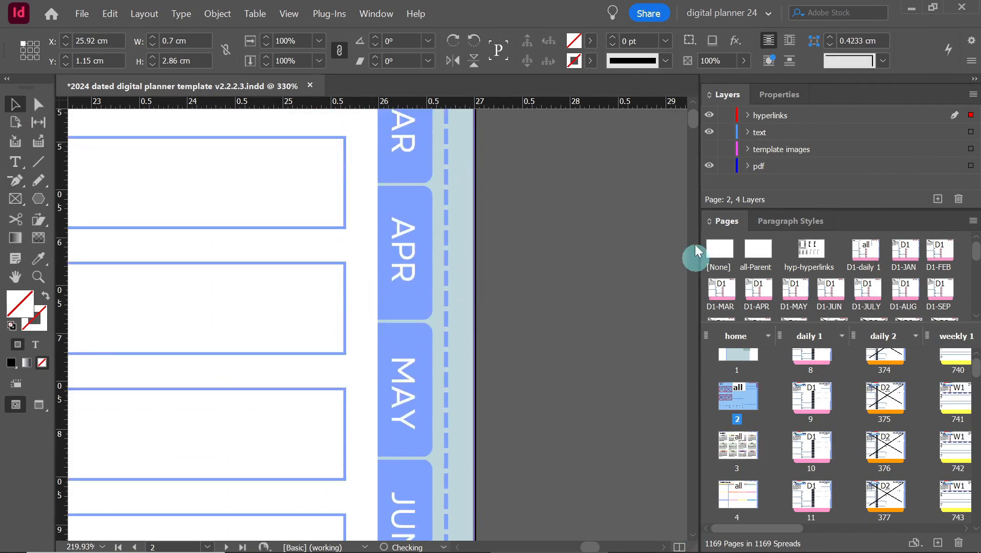
{"action": "left_click_drag", "start_coordinate": [413, 123], "coordinate": [409, 395]}
{"action": "scroll", "coordinate": [602, 498], "scroll_direction": "down", "scroll_amount": 2}
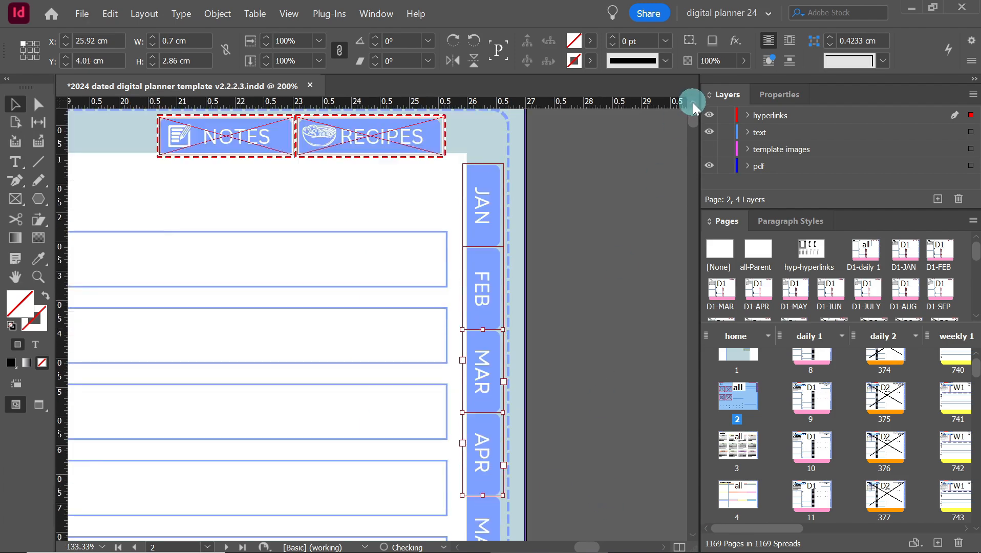
{"action": "scroll", "coordinate": [492, 282], "scroll_direction": "down", "scroll_amount": 4}
{"action": "left_click_drag", "start_coordinate": [481, 128], "coordinate": [486, 471]}
{"action": "scroll", "coordinate": [589, 494], "scroll_direction": "down", "scroll_amount": 3}
{"action": "left_click", "coordinate": [692, 102]}
{"action": "scroll", "coordinate": [512, 220], "scroll_direction": "up", "scroll_amount": 1}
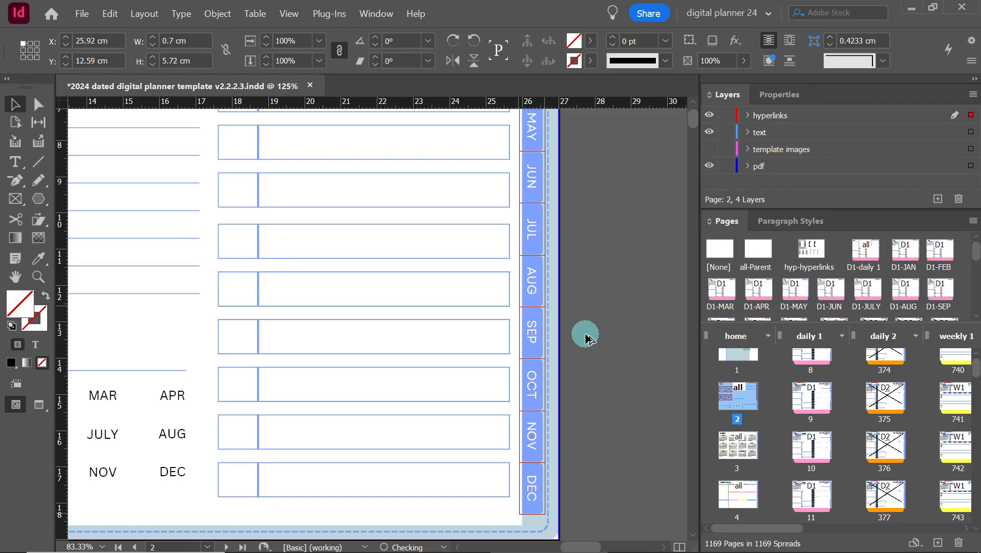
Thread the side-tab text frames together in month order from JAN to MAY.
{"action": "left_click", "coordinate": [609, 306]}
{"action": "left_click", "coordinate": [692, 101]}
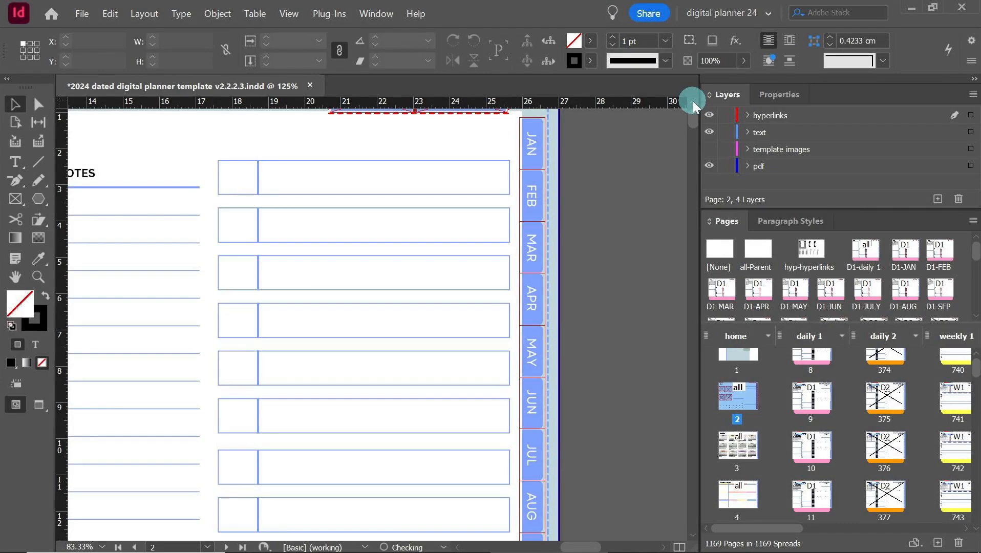
{"action": "left_click", "coordinate": [532, 139]}
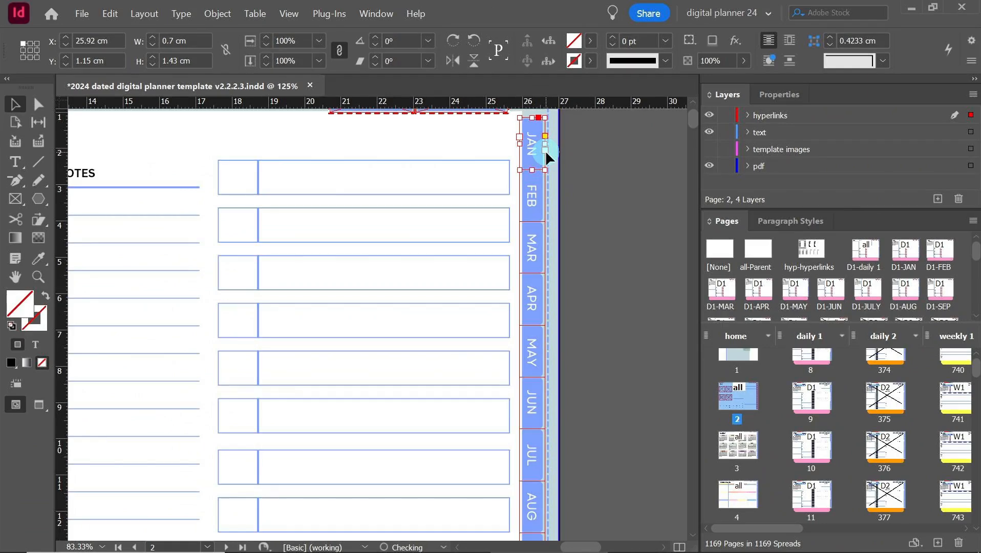
{"action": "left_click", "coordinate": [610, 140]}
{"action": "left_click", "coordinate": [532, 196]}
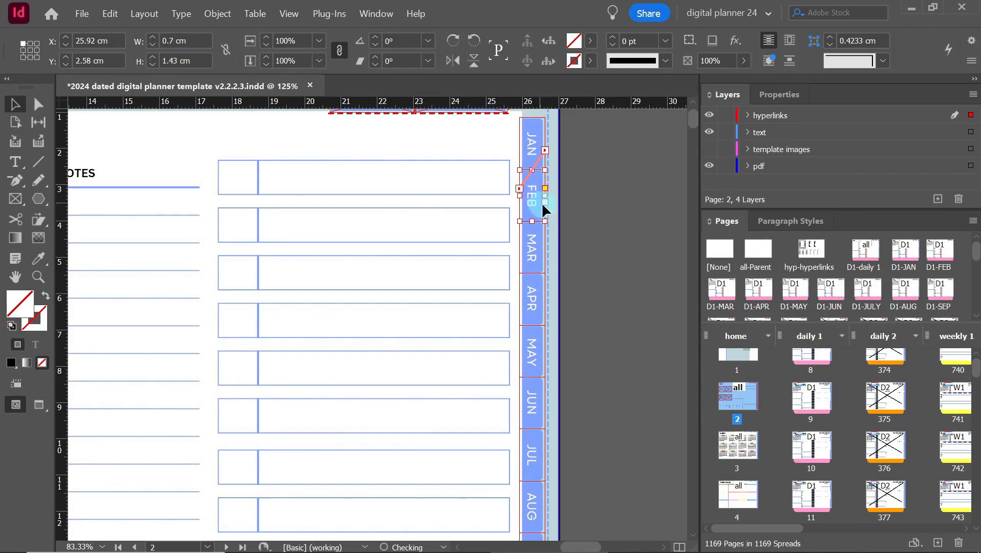
{"action": "left_click", "coordinate": [532, 254]}
{"action": "left_click", "coordinate": [545, 306]}
{"action": "left_click", "coordinate": [536, 350]}
Continue threading the remaining side-tab text frames in month order down to DEC.
{"action": "left_click", "coordinate": [693, 533]}
{"action": "left_click", "coordinate": [545, 155]}
{"action": "left_click", "coordinate": [539, 202]}
{"action": "left_click", "coordinate": [545, 207]}
{"action": "left_click", "coordinate": [537, 250]}
{"action": "left_click", "coordinate": [545, 259]}
{"action": "left_click", "coordinate": [532, 307]}
{"action": "left_click", "coordinate": [693, 533]}
{"action": "left_click", "coordinate": [544, 210]}
{"action": "left_click", "coordinate": [534, 254]}
{"action": "left_click", "coordinate": [545, 261]}
{"action": "left_click", "coordinate": [533, 307]}
{"action": "left_click", "coordinate": [545, 313]}
{"action": "left_click", "coordinate": [545, 366]}
{"action": "left_click", "coordinate": [544, 365]}
{"action": "left_click", "coordinate": [538, 397]}
{"action": "double_click", "coordinate": [738, 398]}
{"action": "left_click", "coordinate": [536, 395]}
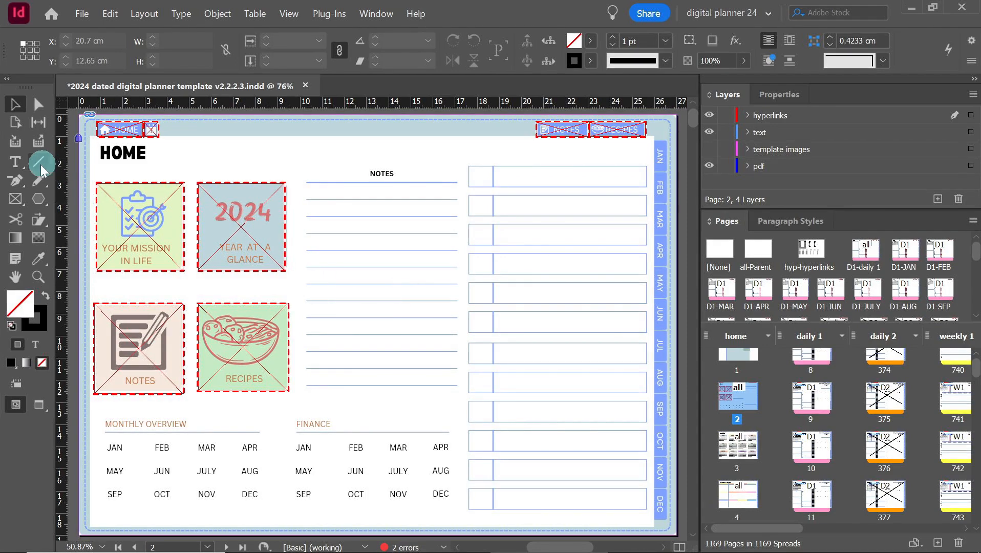
Draw one column of twelve threaded text frames without gaps over the JAN to DEC side tabs, about 0.75 × 17.2 cm overall.
{"action": "left_click", "coordinate": [16, 162]}
{"action": "left_click_drag", "start_coordinate": [654, 140], "coordinate": [666, 522]}
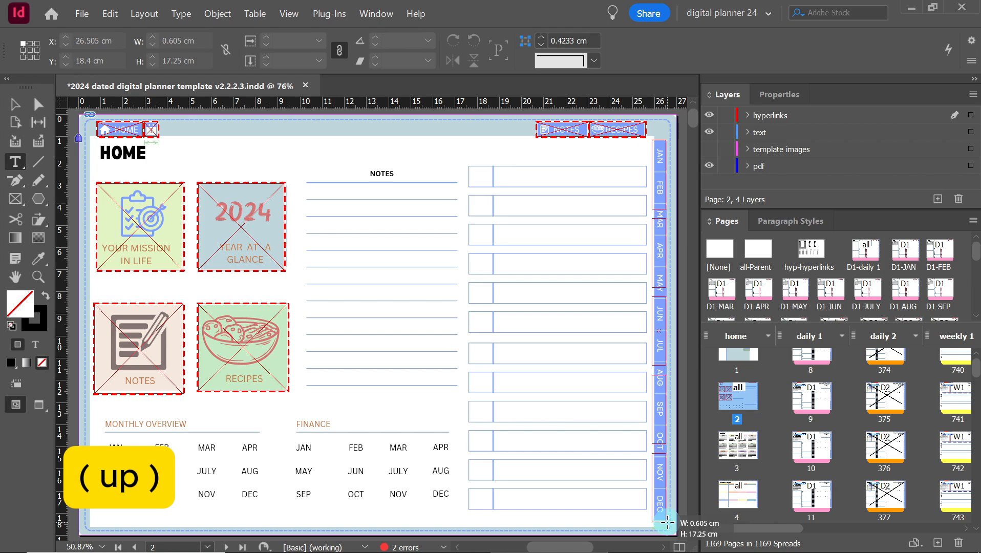
{"action": "key", "text": "Up"}
{"action": "key", "text": "Up"}
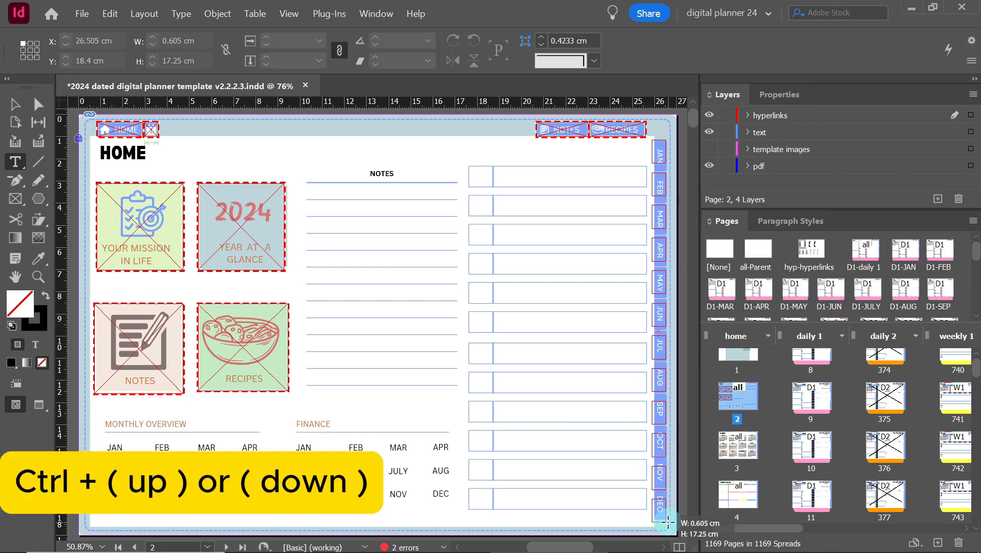
{"action": "key", "text": "ctrl+Down"}
{"action": "key", "text": "ctrl+Down"}
{"action": "key", "text": "ctrl+Down"}
{"action": "key", "text": "ctrl+Down"}
{"action": "key", "text": "ctrl+Down"}
{"action": "key", "text": "ctrl+Down"}
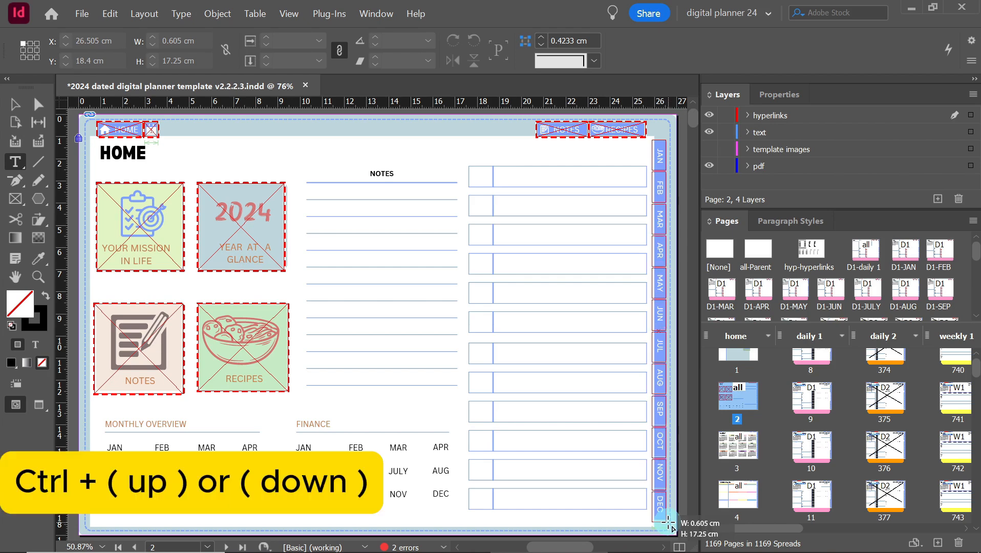
{"action": "left_click_drag", "start_coordinate": [666, 522], "coordinate": [669, 521]}
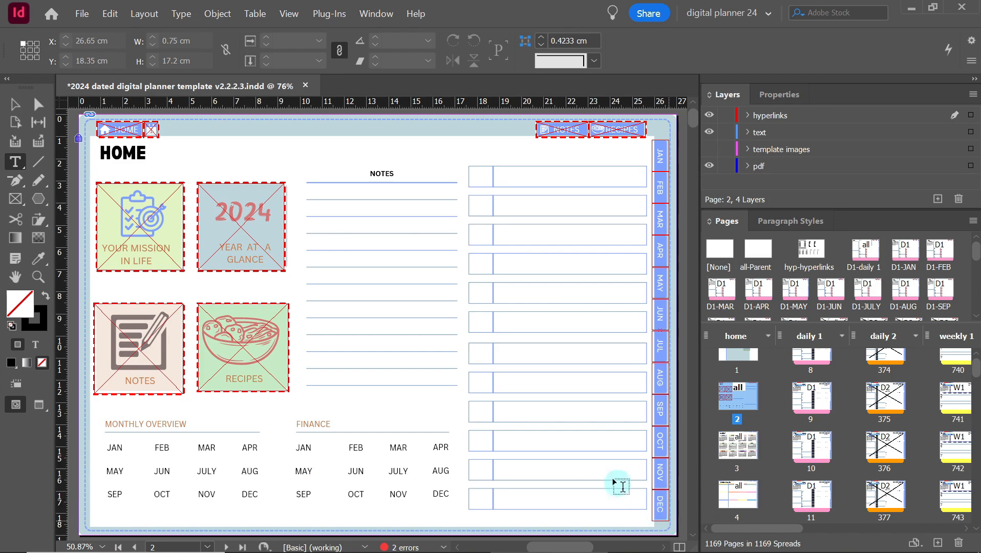
{"action": "left_click", "coordinate": [588, 455]}
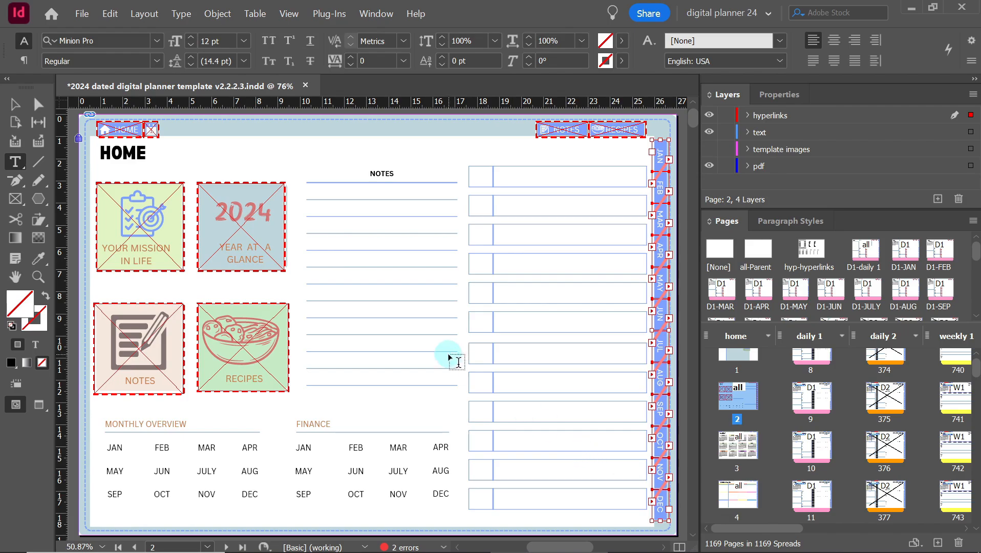
{"action": "left_click", "coordinate": [14, 105]}
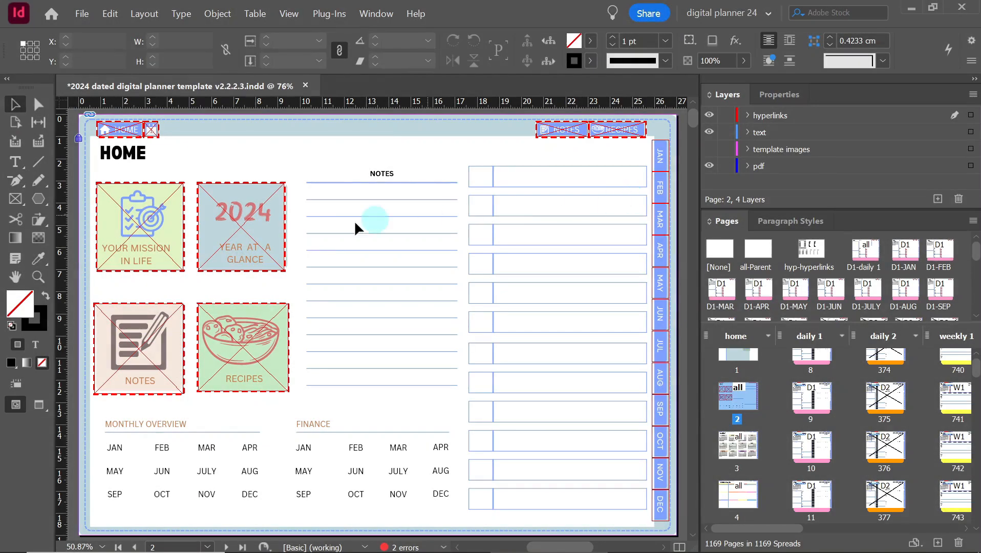
Draw a grid of threaded text frames, four columns by three rows, over the MONTHLY OVERVIEW month names.
{"action": "left_click", "coordinate": [38, 276]}
{"action": "left_click_drag", "start_coordinate": [470, 410], "coordinate": [92, 525]}
{"action": "left_click", "coordinate": [15, 277]}
{"action": "left_click_drag", "start_coordinate": [119, 325], "coordinate": [159, 328]}
{"action": "left_click", "coordinate": [16, 162]}
{"action": "left_click_drag", "start_coordinate": [116, 292], "coordinate": [383, 395]}
{"action": "key", "text": "Up"}
{"action": "key", "text": "Up"}
{"action": "key", "text": "Right"}
{"action": "key", "text": "Right"}
{"action": "key", "text": "Right"}
Adjust the column and row gaps so each frame surrounds one MONTHLY OVERVIEW month, with the grid 7.325 × 2.775 cm overall.
{"action": "key", "text": "ctrl+Right"}
{"action": "key", "text": "ctrl+Right"}
{"action": "key", "text": "ctrl+Right"}
{"action": "key", "text": "ctrl+Right"}
{"action": "key", "text": "ctrl+Right"}
{"action": "key", "text": "ctrl+Down"}
{"action": "key", "text": "ctrl+Down"}
{"action": "key", "text": "ctrl+Down"}
{"action": "key", "text": "ctrl+Down"}
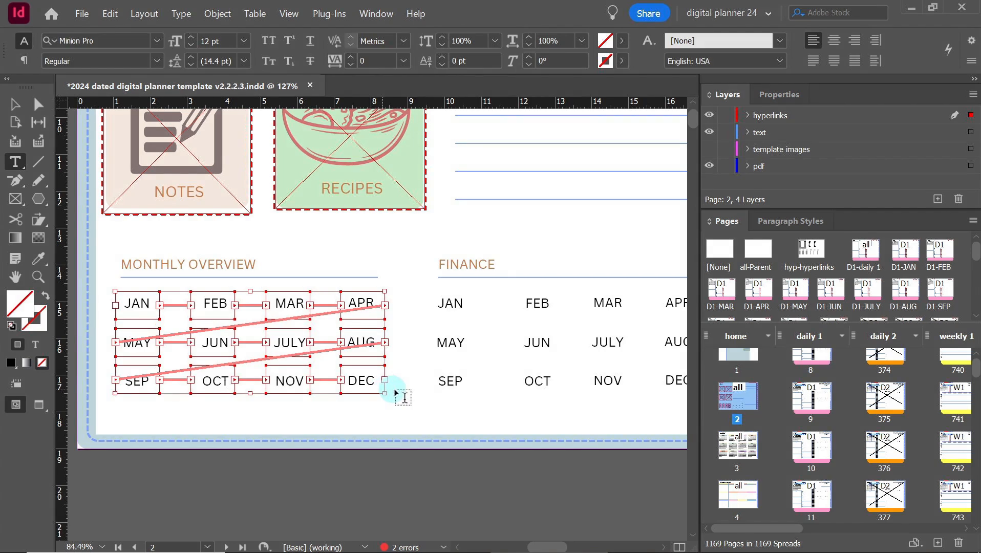
{"action": "key", "text": "Escape"}
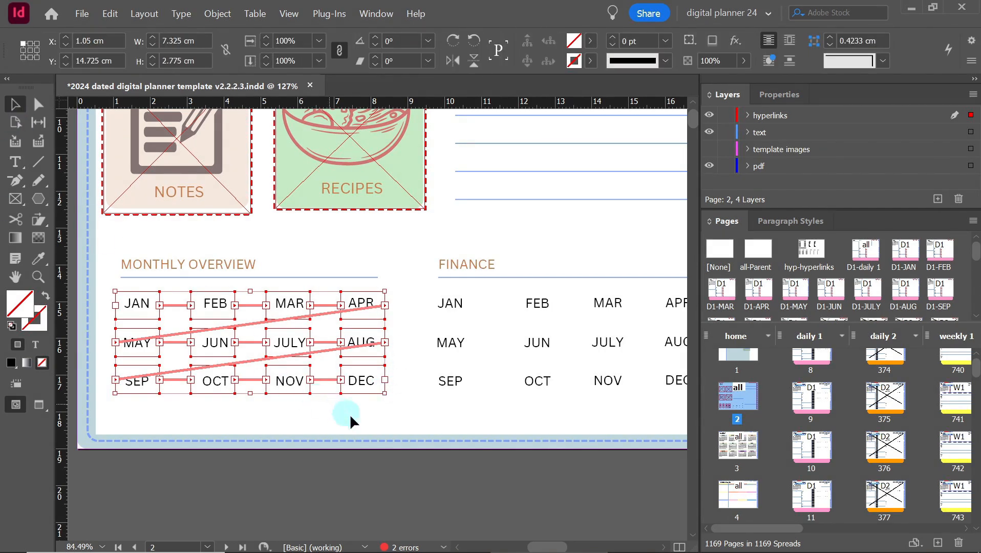
Copy the twelve MONTHLY OVERVIEW text frames onto the month names under FINANCE.
{"action": "left_click_drag", "start_coordinate": [549, 543], "coordinate": [553, 545]}
{"action": "left_click", "coordinate": [340, 407]}
{"action": "left_click", "coordinate": [95, 310]}
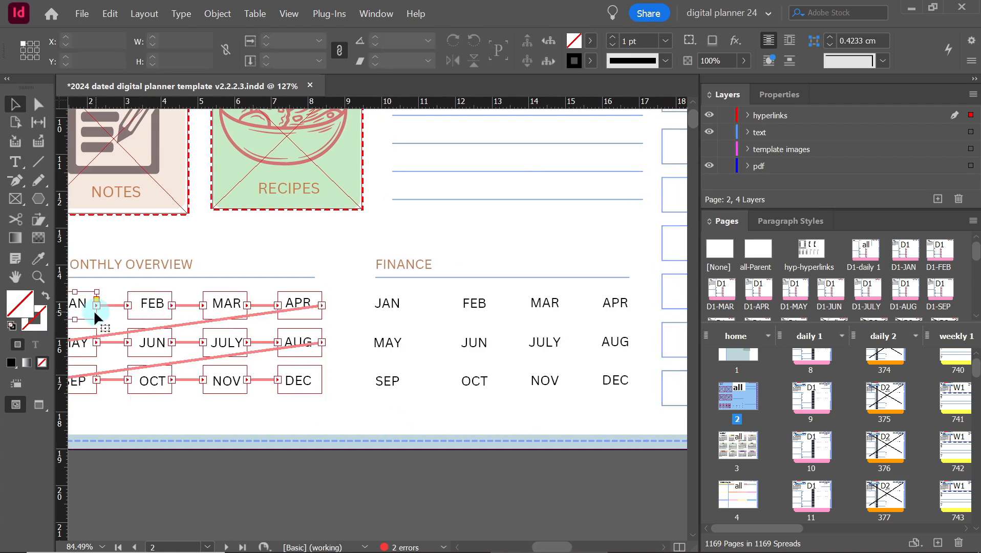
{"action": "left_click", "coordinate": [344, 305]}
{"action": "left_click_drag", "start_coordinate": [87, 394], "coordinate": [462, 322]}
{"action": "left_click", "coordinate": [451, 410]}
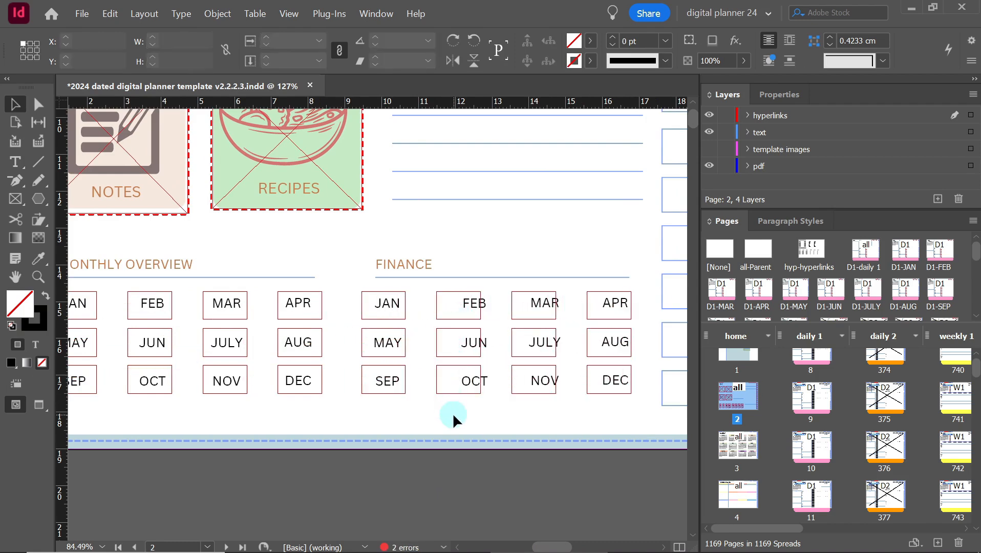
Shift the second, third and fourth columns of the FINANCE text frames so they line up with their month names.
{"action": "left_click_drag", "start_coordinate": [447, 416], "coordinate": [617, 298]}
{"action": "left_click", "coordinate": [518, 407]}
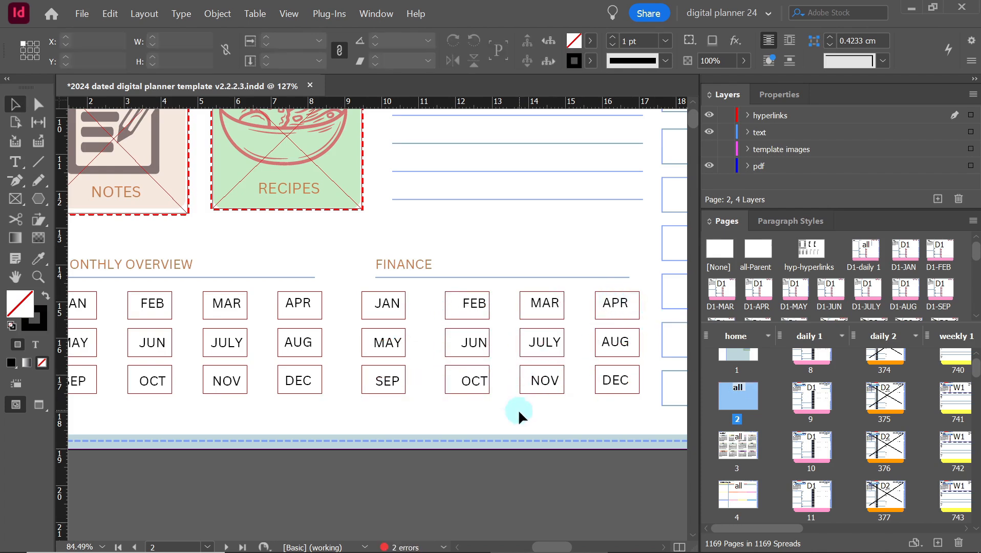
{"action": "left_click_drag", "start_coordinate": [483, 397], "coordinate": [467, 304]}
{"action": "left_click", "coordinate": [455, 254]}
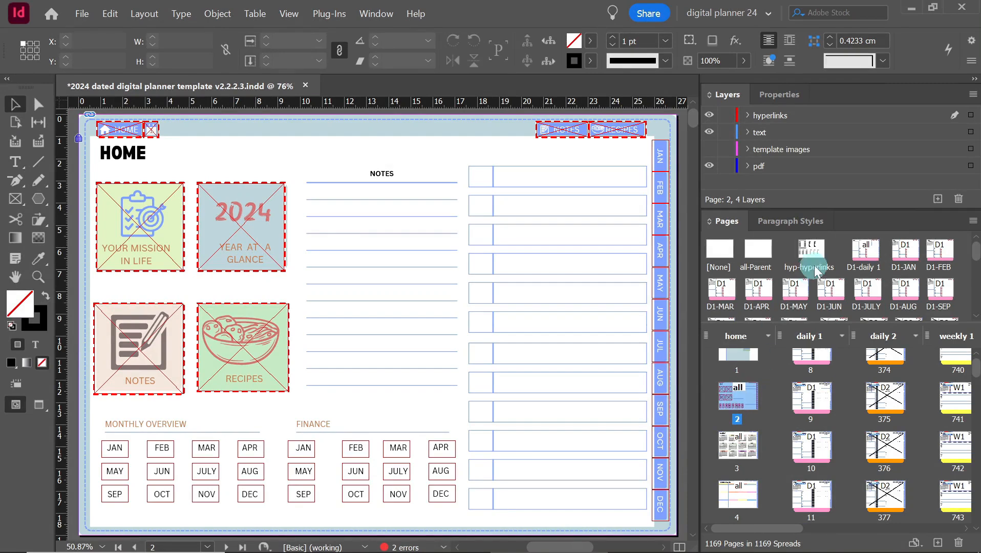
Copy the threaded "m1111111" text under monthly 1 on the hyp-hyperlinks parent and paste it into page 2's month tab frames.
{"action": "double_click", "coordinate": [814, 248]}
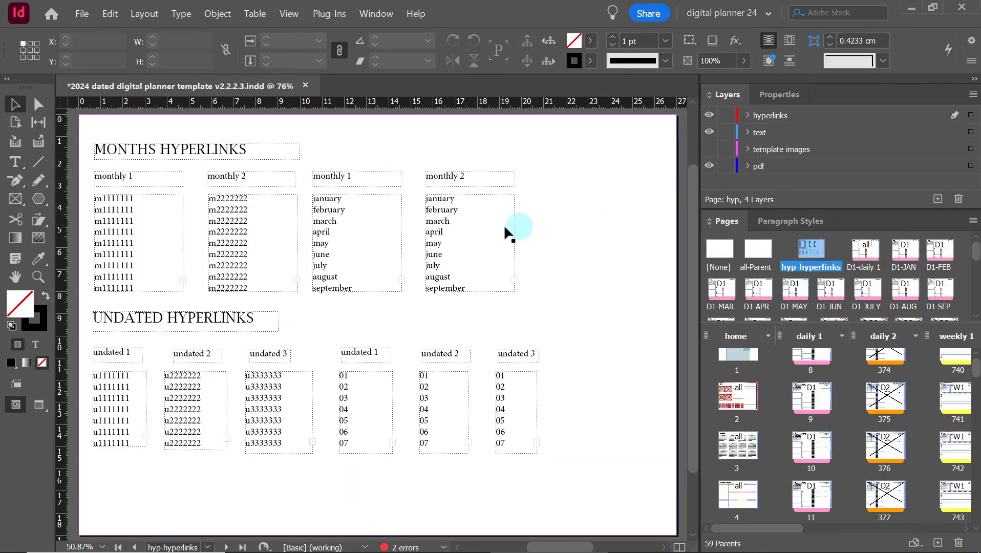
{"action": "left_click", "coordinate": [16, 162]}
{"action": "left_click", "coordinate": [132, 205]}
{"action": "key", "text": "ctrl+a"}
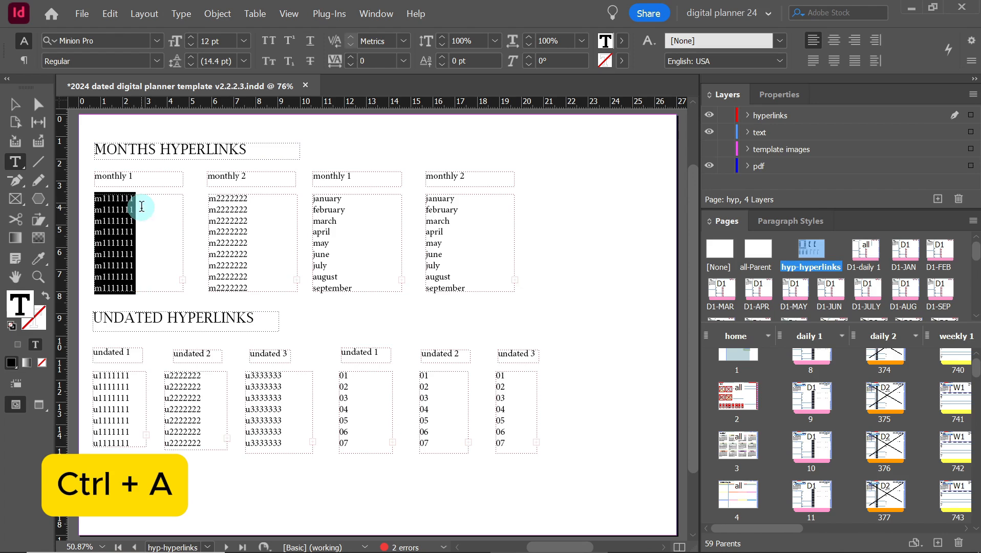
{"action": "double_click", "coordinate": [737, 402]}
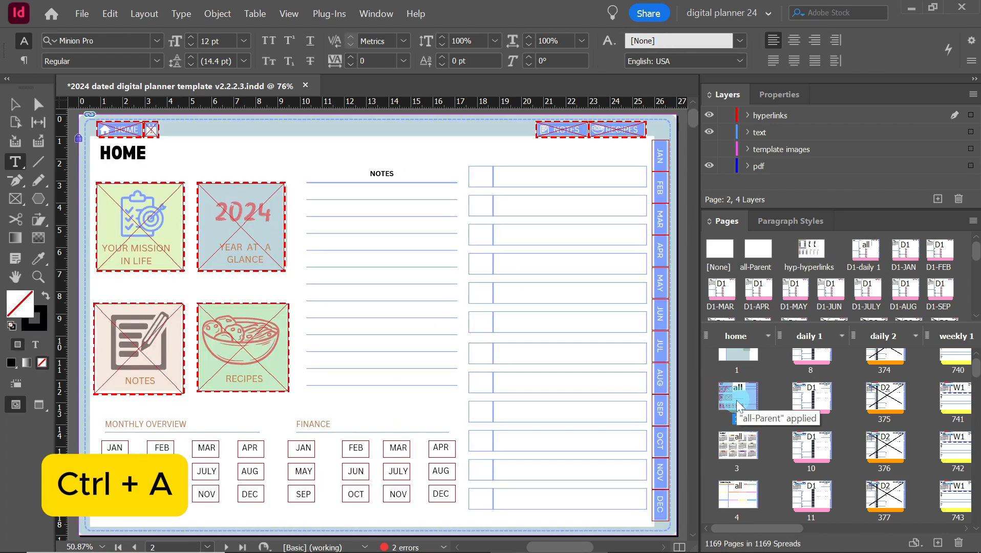
{"action": "left_click", "coordinate": [661, 157]}
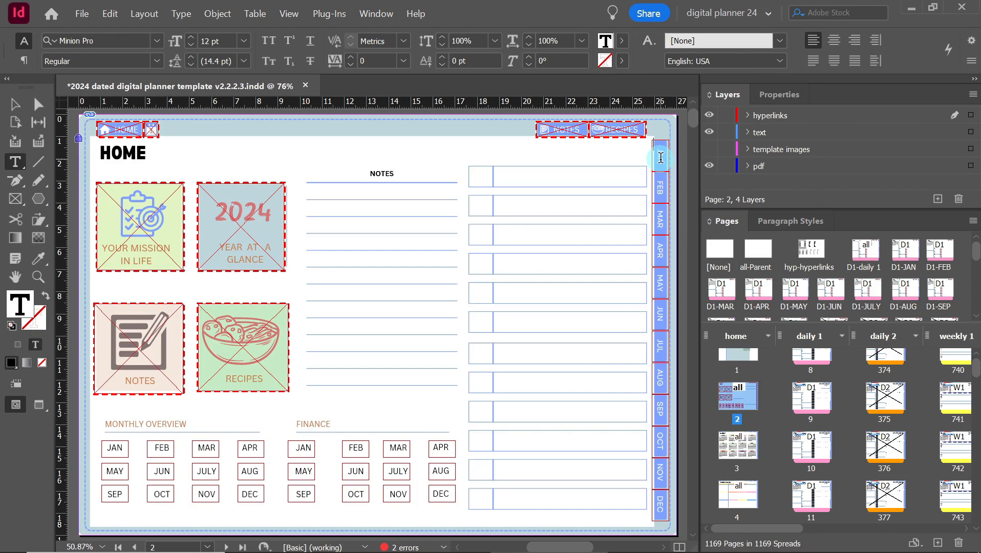
{"action": "left_click", "coordinate": [661, 157]}
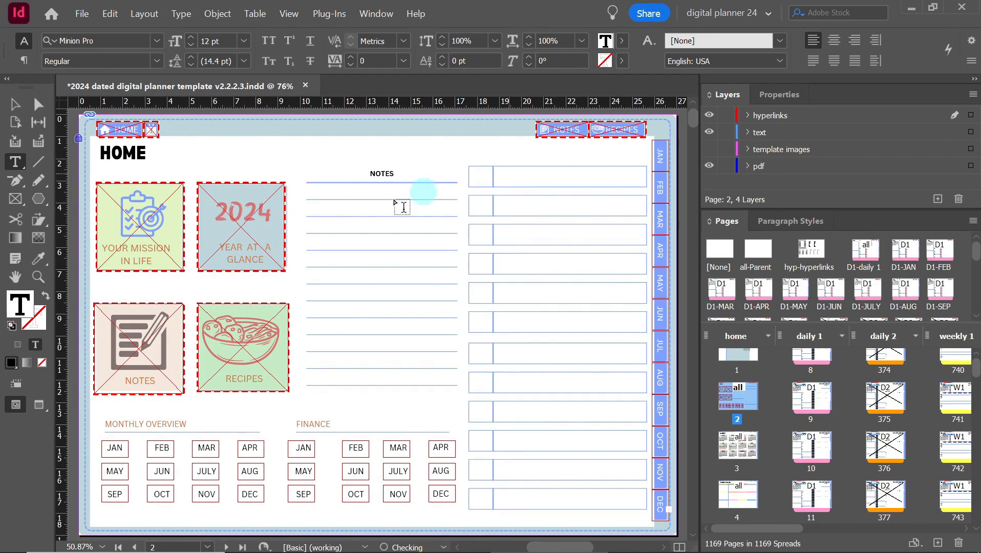
Select all the pasted text in the month tab frames and reduce its horizontal scale to 25%.
{"action": "left_click", "coordinate": [39, 276]}
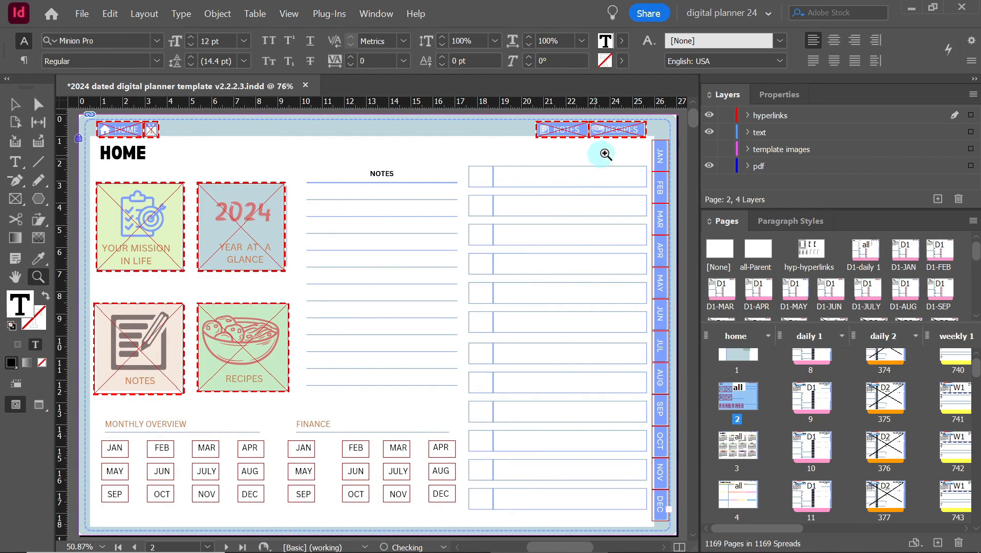
{"action": "left_click_drag", "start_coordinate": [681, 137], "coordinate": [642, 198]}
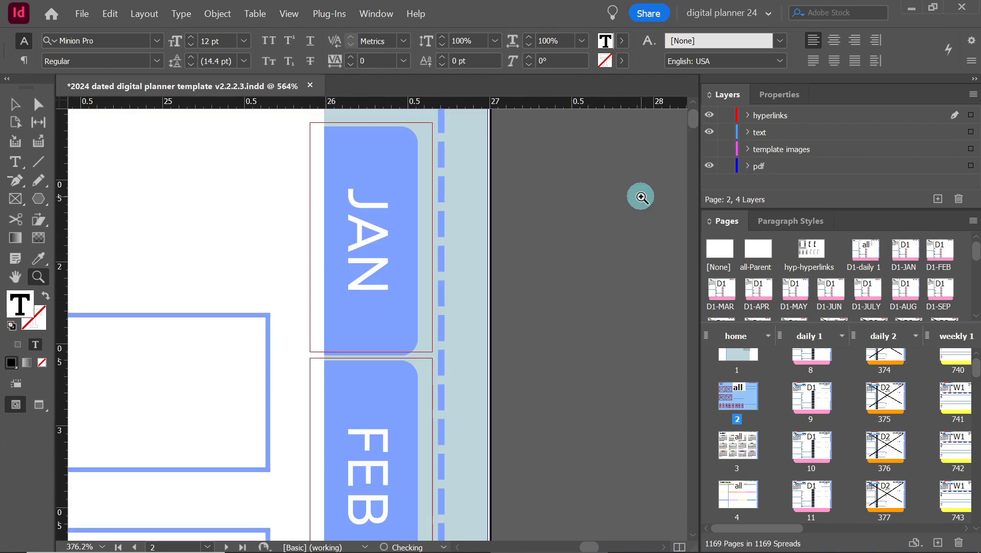
{"action": "left_click", "coordinate": [16, 162]}
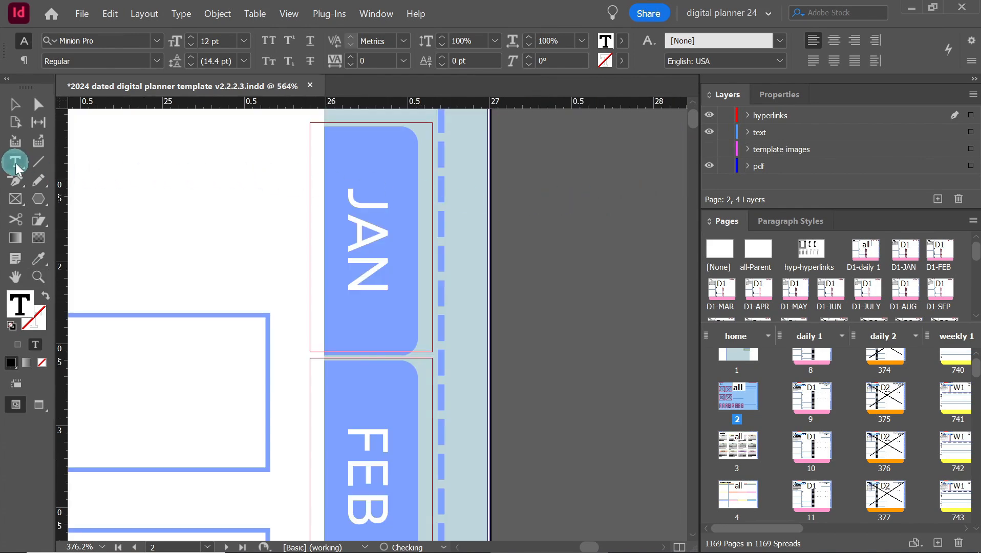
{"action": "key", "text": "ctrl+a"}
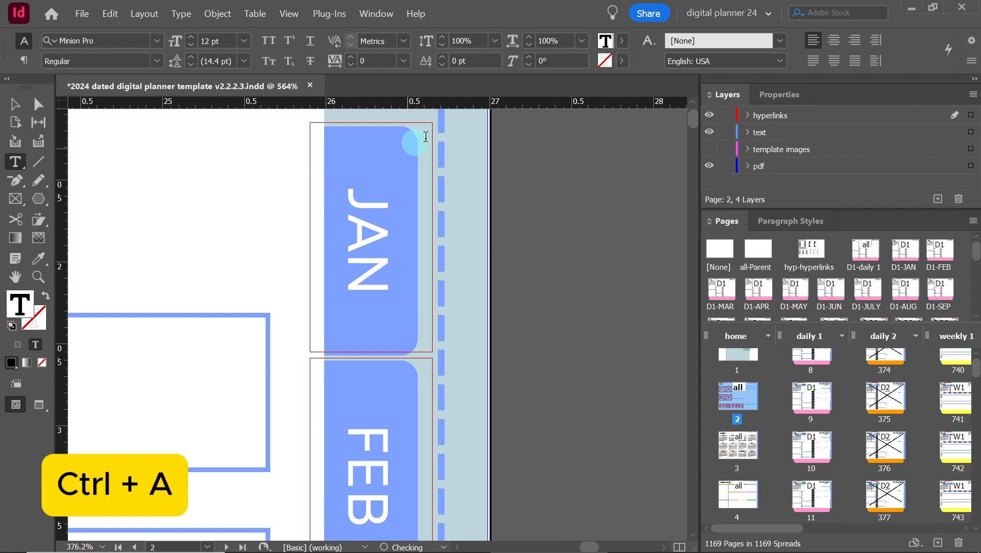
{"action": "left_click", "coordinate": [581, 41]}
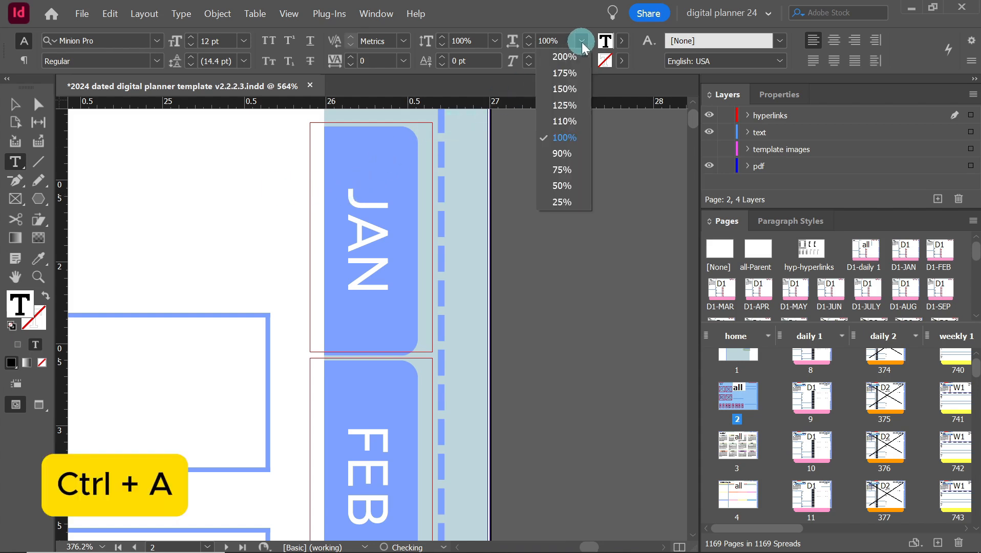
{"action": "left_click", "coordinate": [570, 184]}
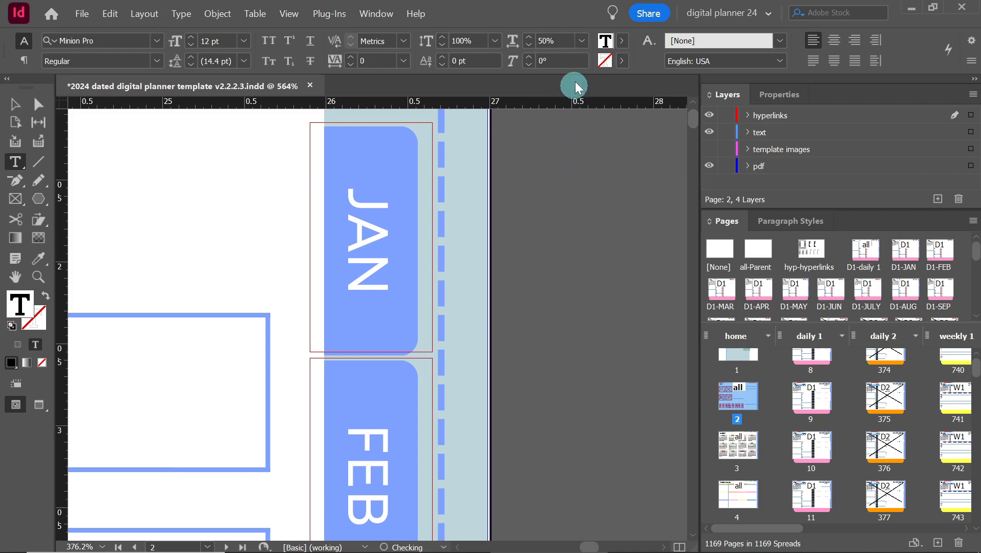
{"action": "left_click", "coordinate": [581, 40]}
{"action": "left_click", "coordinate": [562, 202]}
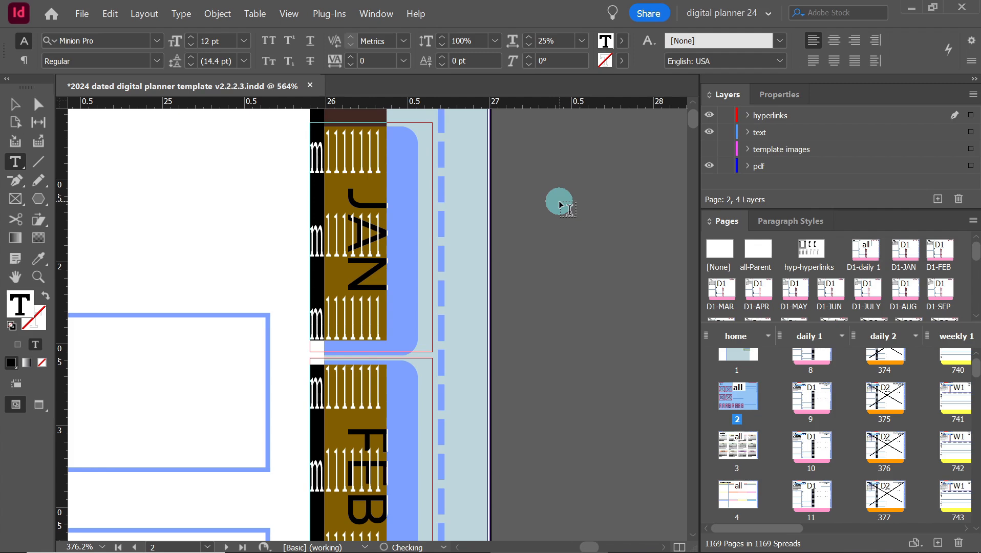
Hide the hyperlinks layer to view the JAN tab without its text frame.
{"action": "left_click", "coordinate": [351, 218]}
{"action": "key", "text": "ctrl+a"}
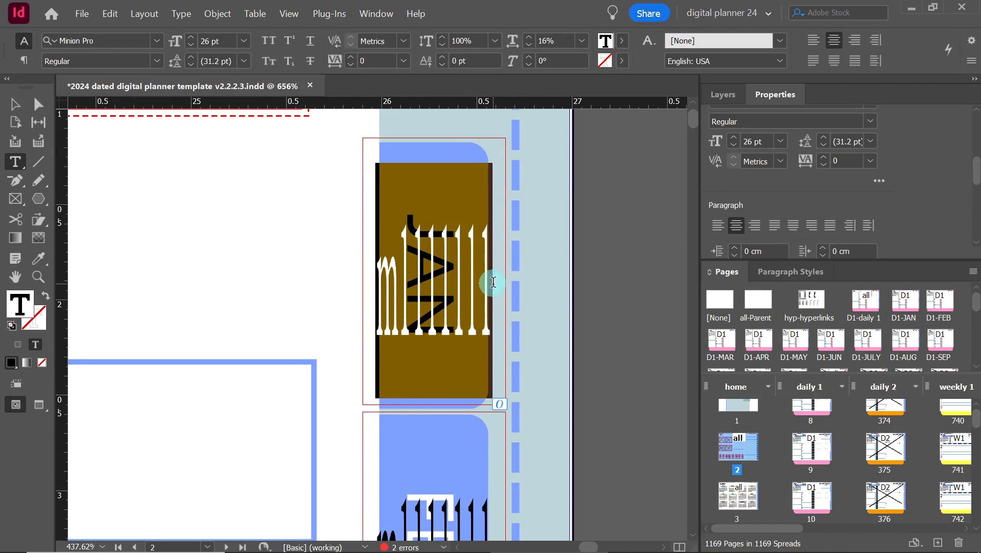
{"action": "left_click", "coordinate": [722, 94]}
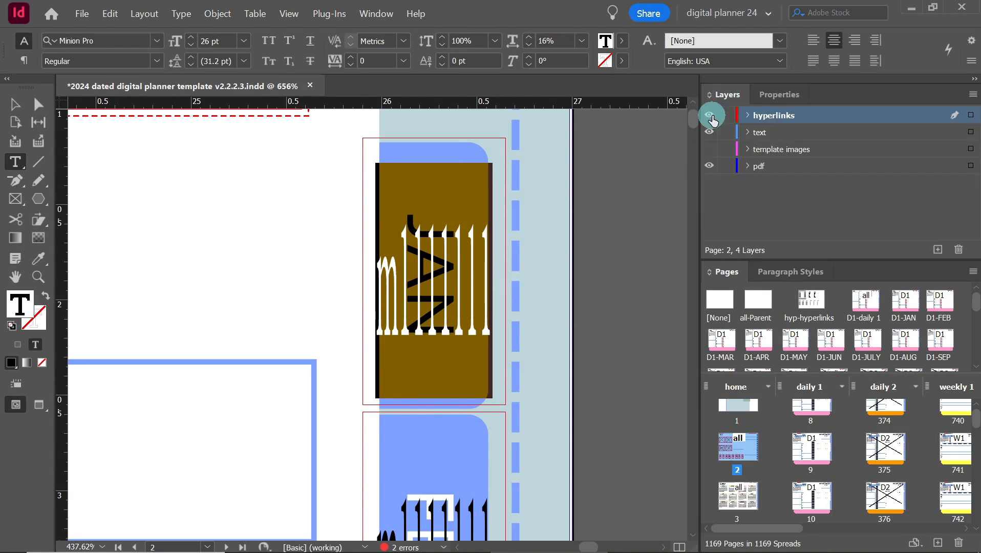
{"action": "left_click", "coordinate": [711, 116]}
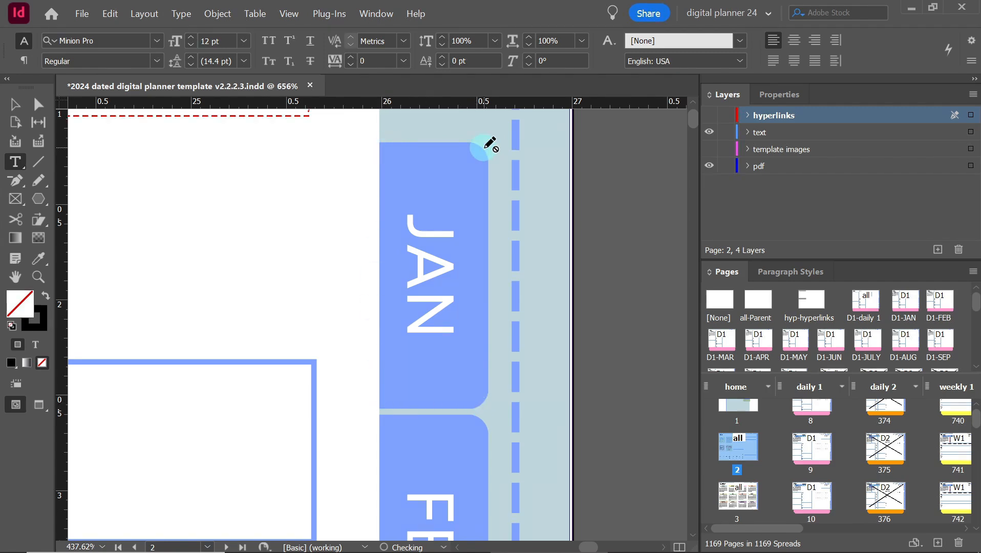
Select all the month tab text and set its horizontal scale to 5%.
{"action": "left_click", "coordinate": [366, 241]}
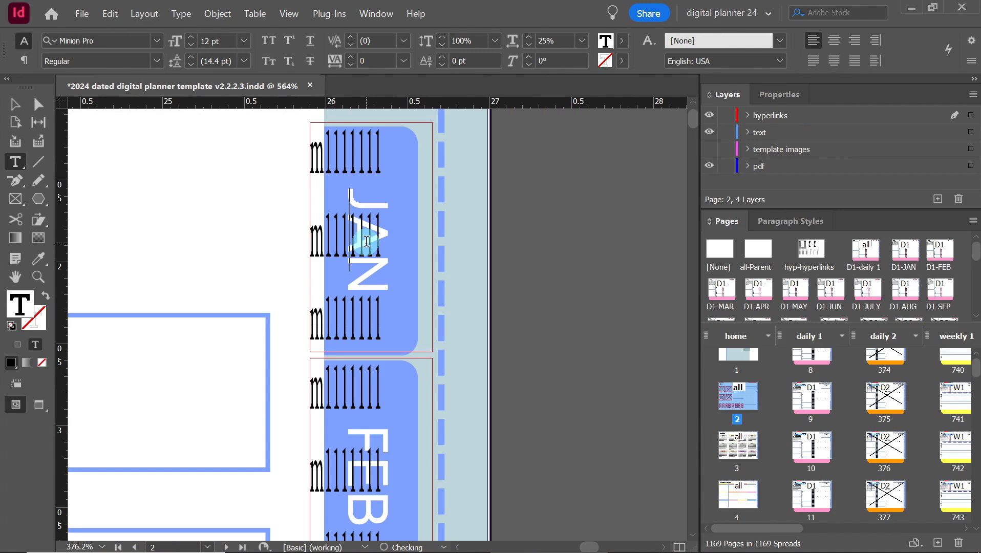
{"action": "key", "text": "ctrl+a"}
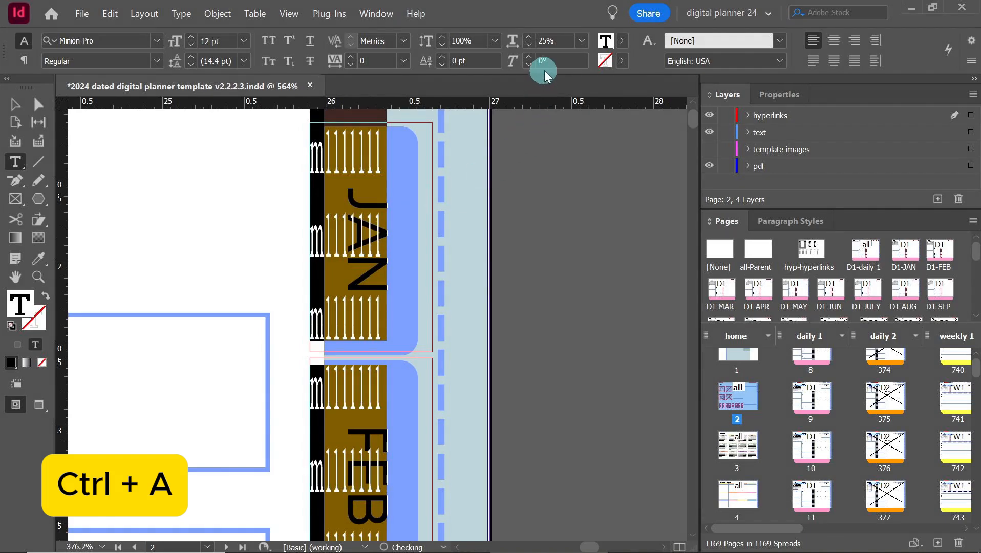
{"action": "left_click", "coordinate": [553, 38]}
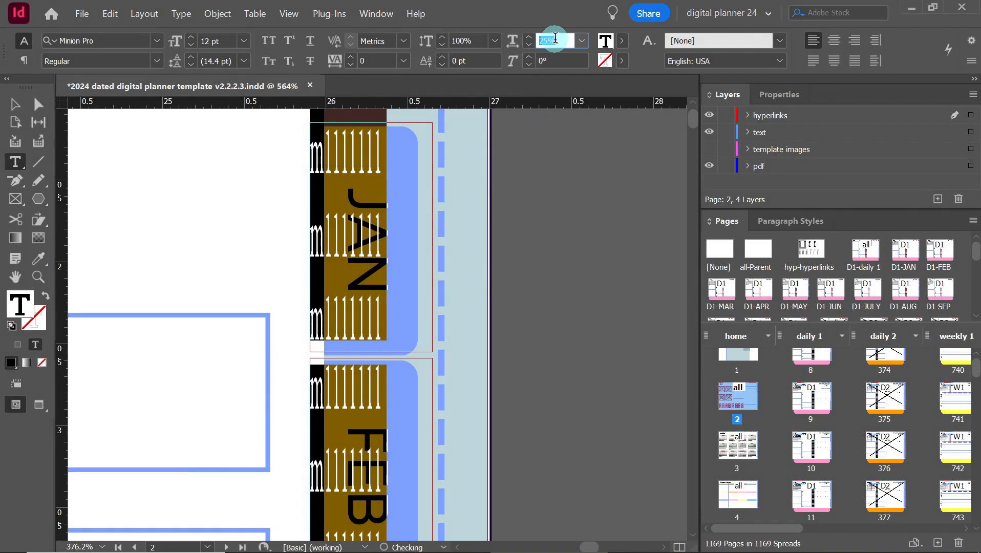
{"action": "type", "text": "5"}
{"action": "key", "text": "Return"}
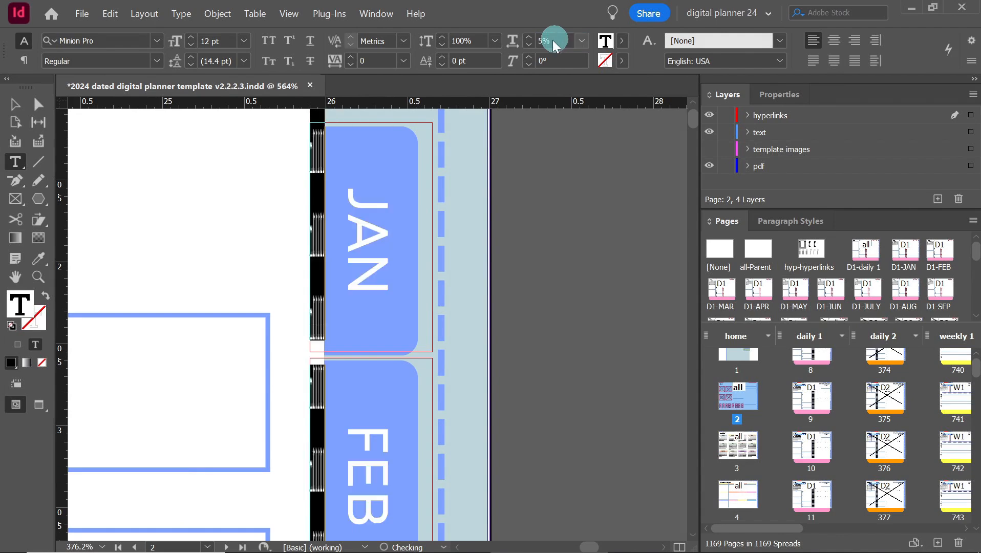
Increase the font size of the month tab text to 28 pt.
{"action": "left_click", "coordinate": [192, 38]}
{"action": "left_click", "coordinate": [192, 38]}
{"action": "left_click", "coordinate": [192, 38]}
{"action": "left_click", "coordinate": [193, 37]}
{"action": "left_click", "coordinate": [193, 39]}
{"action": "left_click", "coordinate": [193, 39]}
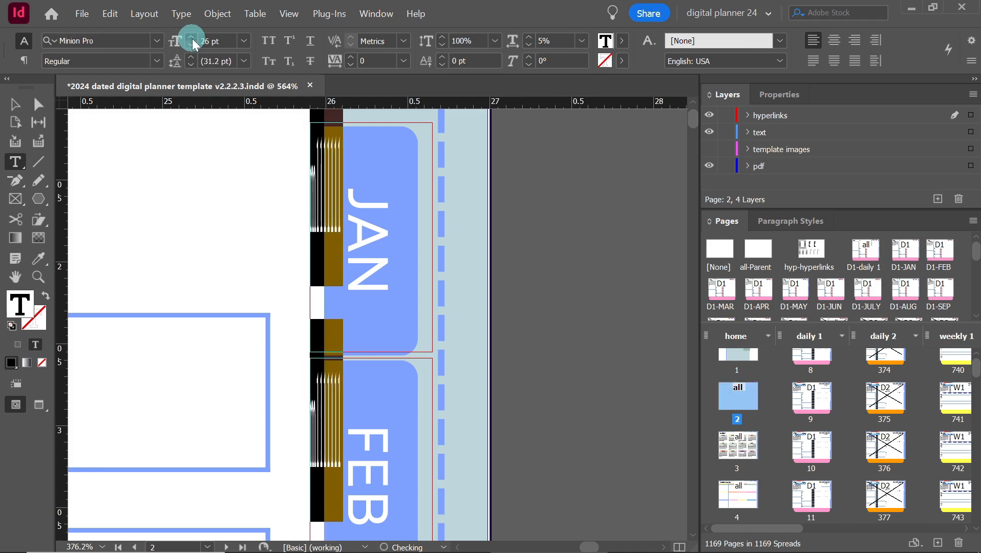
{"action": "left_click", "coordinate": [192, 39]}
{"action": "left_click", "coordinate": [193, 38]}
{"action": "left_click", "coordinate": [192, 39]}
Set the horizontal scale of all the month tab text to 20%, then fine-tune it to 15%.
{"action": "left_click", "coordinate": [374, 171]}
{"action": "key", "text": "ctrl+a"}
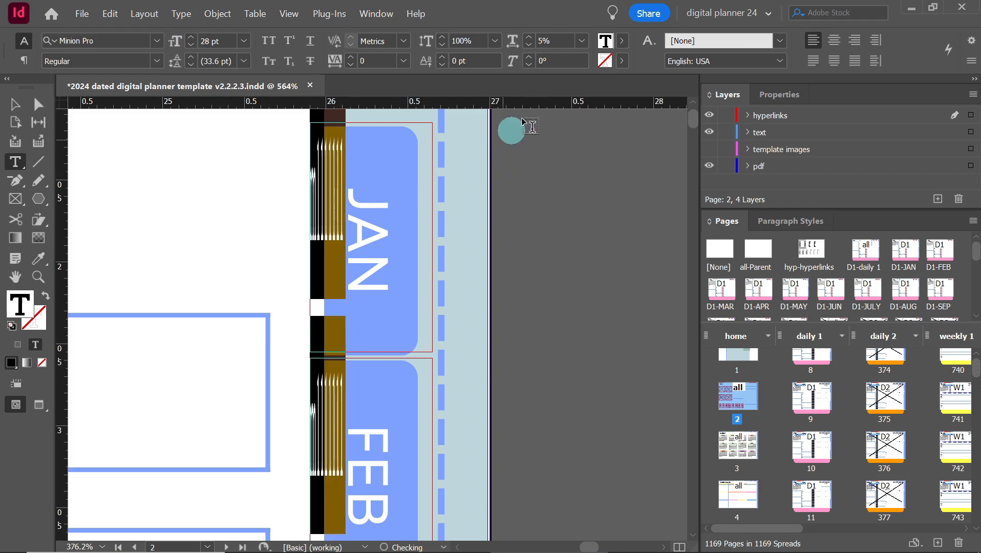
{"action": "left_click", "coordinate": [554, 41]}
{"action": "type", "text": "20"}
{"action": "key", "text": "Return"}
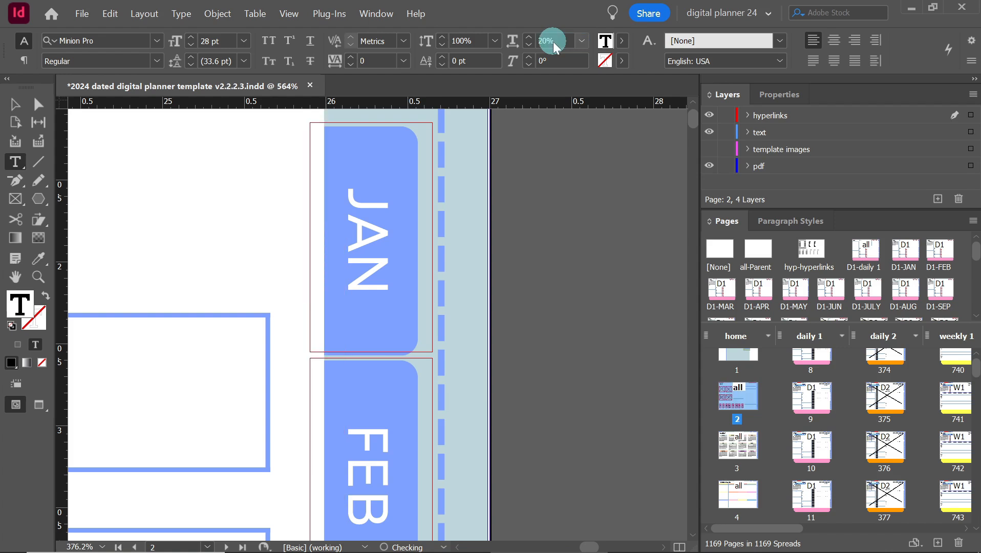
{"action": "left_click", "coordinate": [528, 45]}
{"action": "left_click", "coordinate": [529, 45]}
{"action": "left_click", "coordinate": [529, 45]}
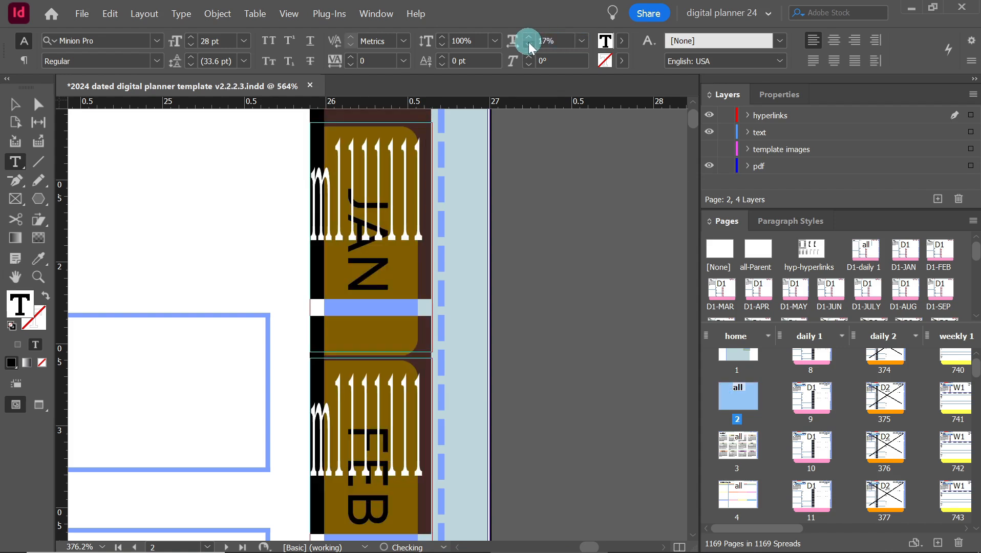
{"action": "left_click", "coordinate": [528, 45]}
{"action": "left_click", "coordinate": [528, 45]}
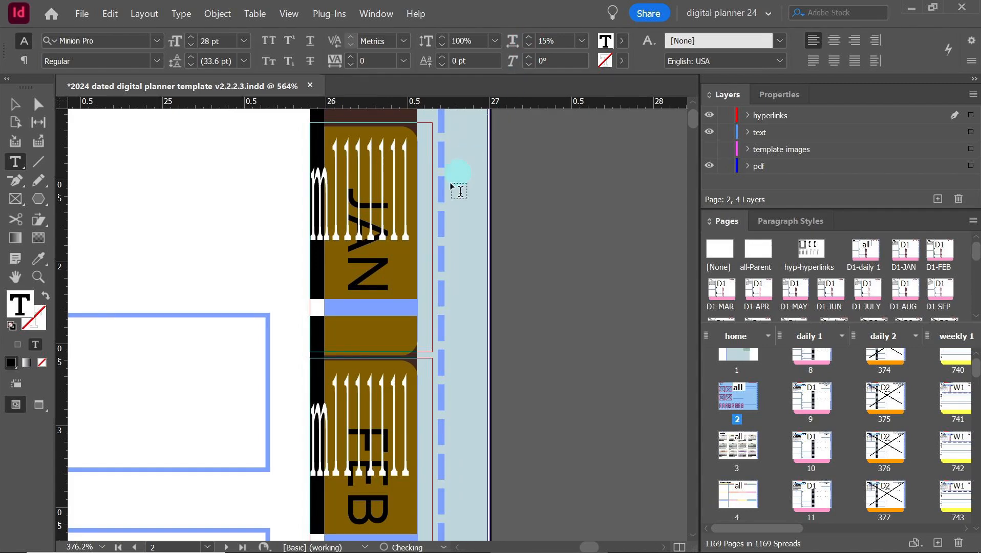
Select all the month tab text frames and set their vertical justification to Center in the text frame options.
{"action": "left_click", "coordinate": [379, 234]}
{"action": "key", "text": "Escape"}
{"action": "key", "text": "ctrl+0"}
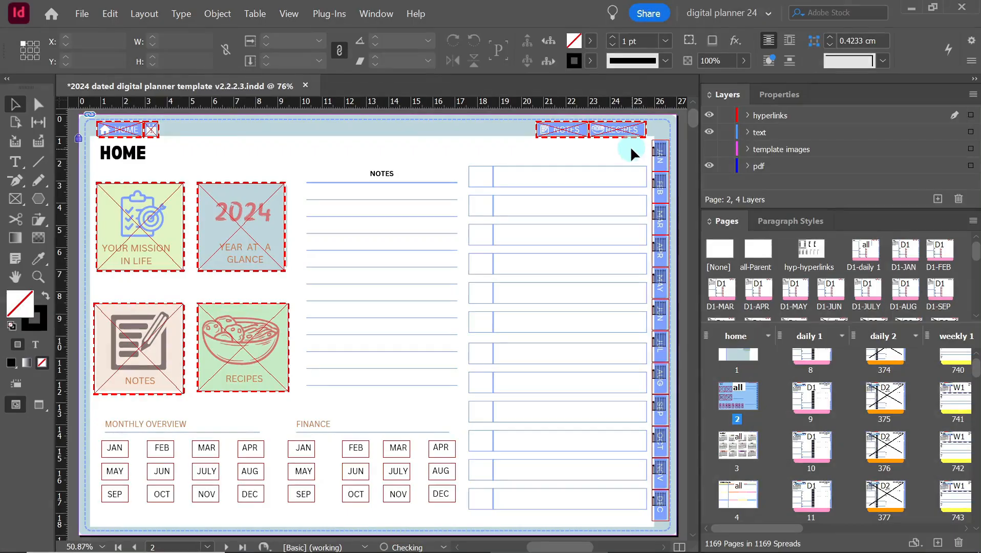
{"action": "left_click_drag", "start_coordinate": [651, 508], "coordinate": [658, 512]}
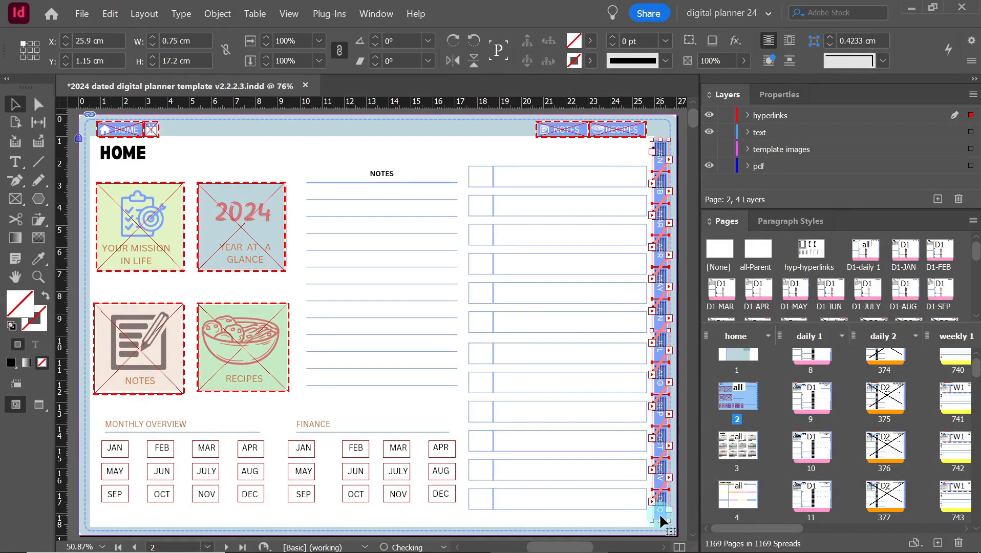
{"action": "left_click", "coordinate": [794, 97]}
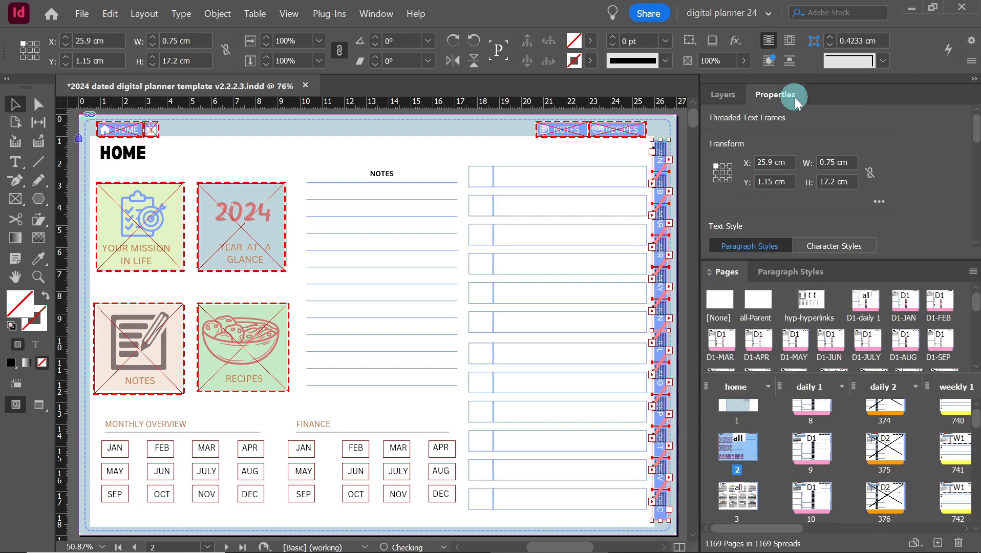
{"action": "left_click_drag", "start_coordinate": [971, 134], "coordinate": [978, 220]}
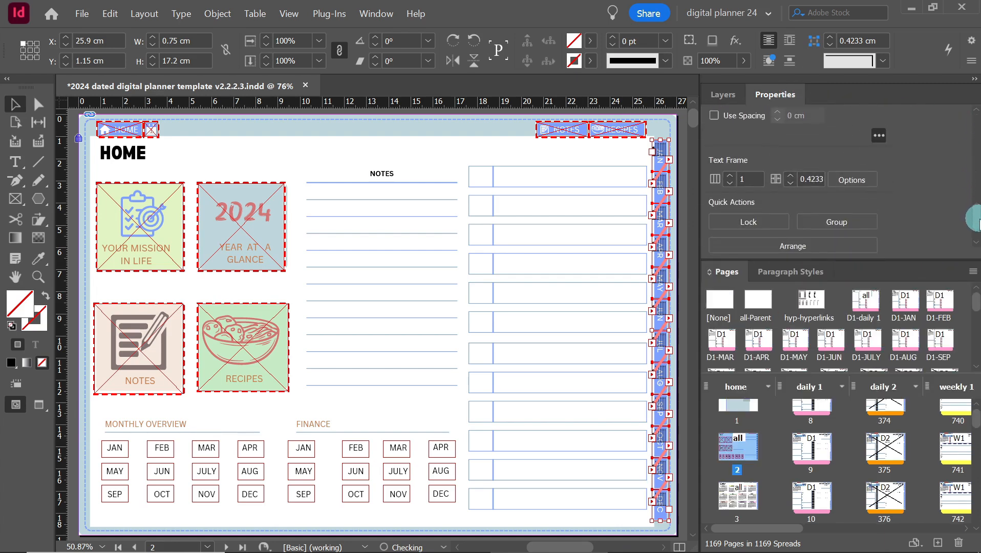
{"action": "left_click", "coordinate": [862, 182]}
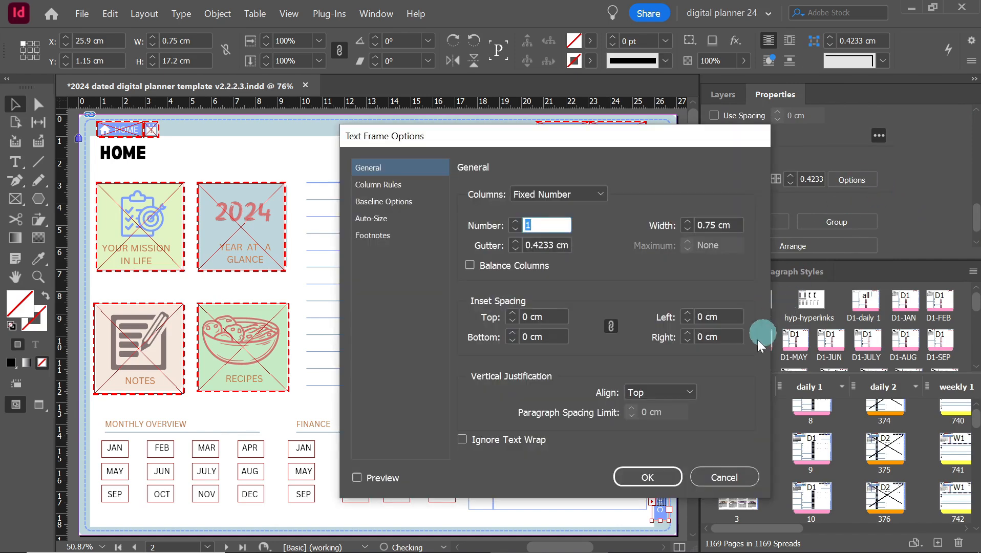
{"action": "left_click", "coordinate": [688, 390]}
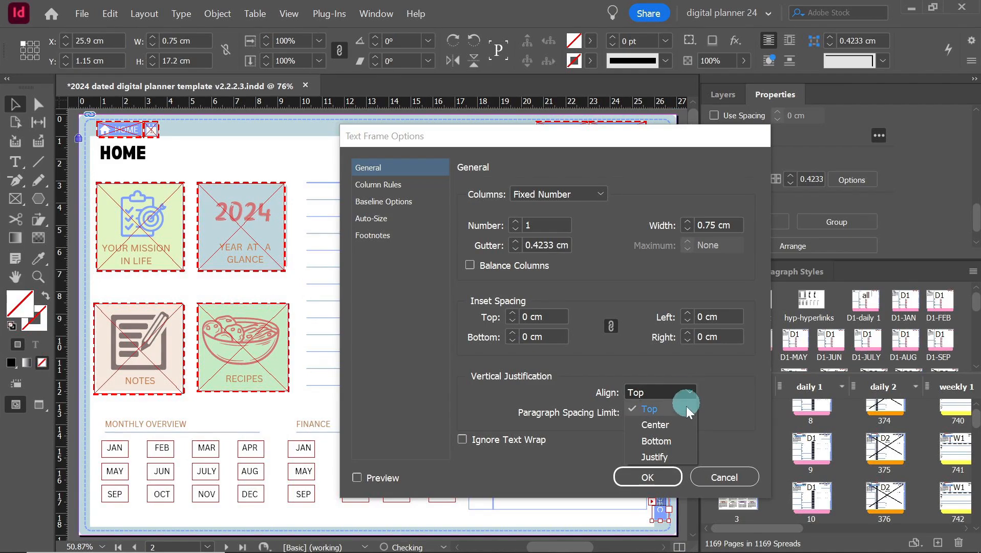
{"action": "left_click", "coordinate": [684, 426]}
{"action": "left_click", "coordinate": [661, 474]}
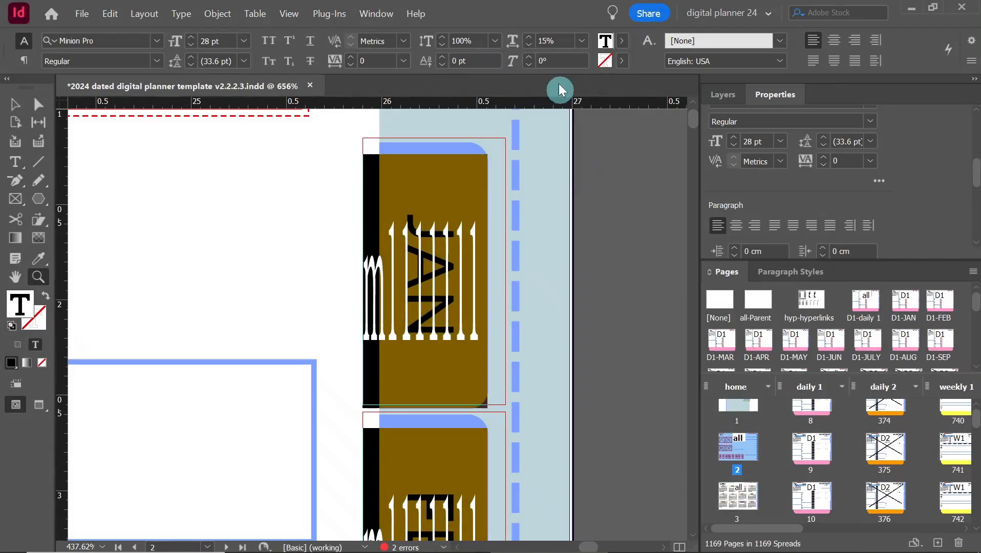
Set the month tab text to 16% horizontal scale and 26 pt, with centred paragraph alignment.
{"action": "left_click", "coordinate": [529, 35]}
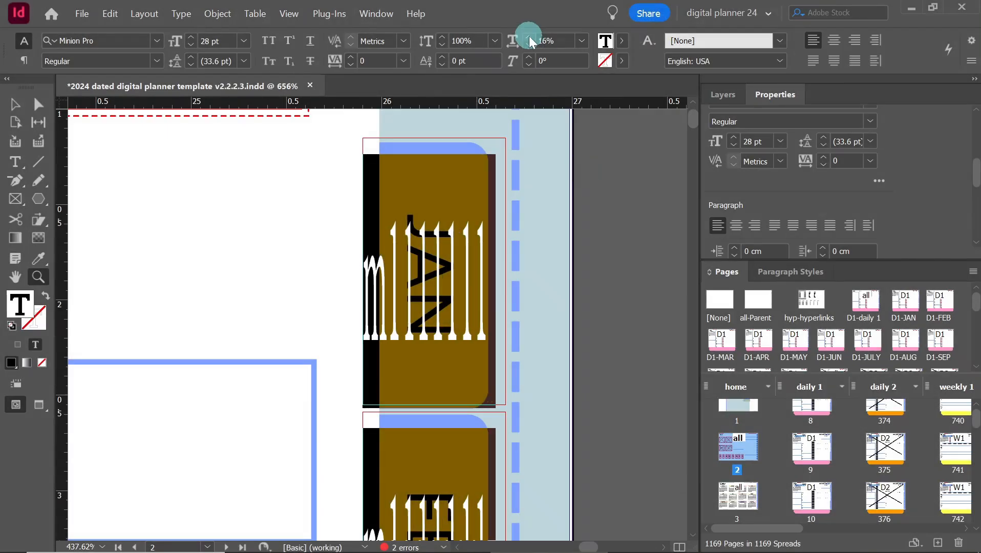
{"action": "left_click", "coordinate": [528, 36]}
{"action": "left_click", "coordinate": [530, 42]}
{"action": "left_click", "coordinate": [835, 42]}
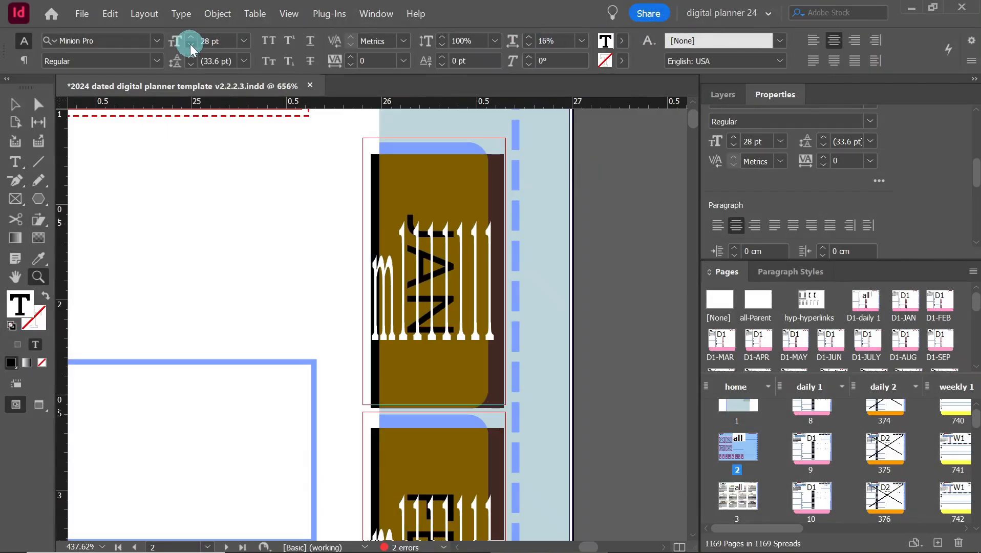
{"action": "key", "text": "Escape"}
Select the JAN tab's hyperlink text to check its coverage, and toggle the hyperlinks layer off and back on.
{"action": "key", "text": "t"}
{"action": "triple_click", "coordinate": [466, 311]}
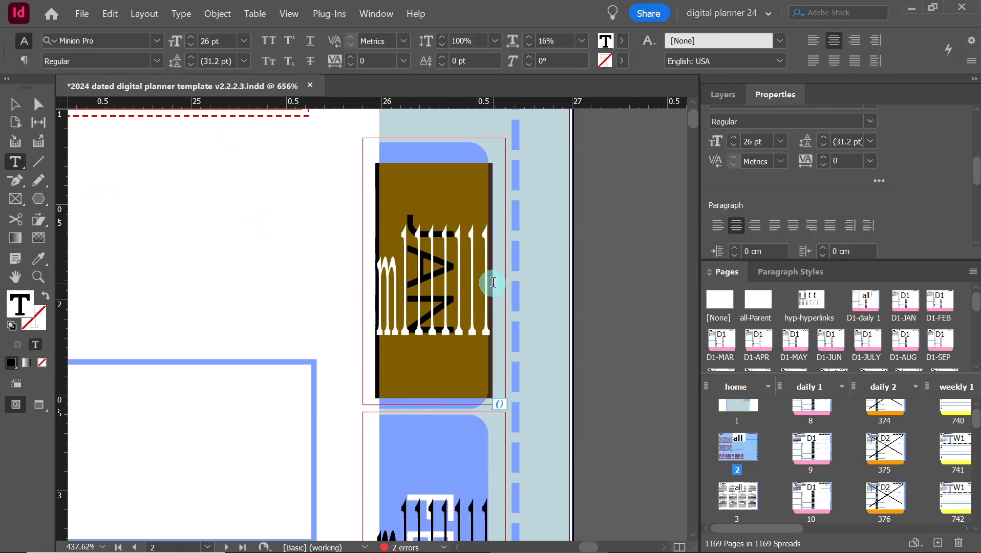
{"action": "left_click", "coordinate": [726, 95]}
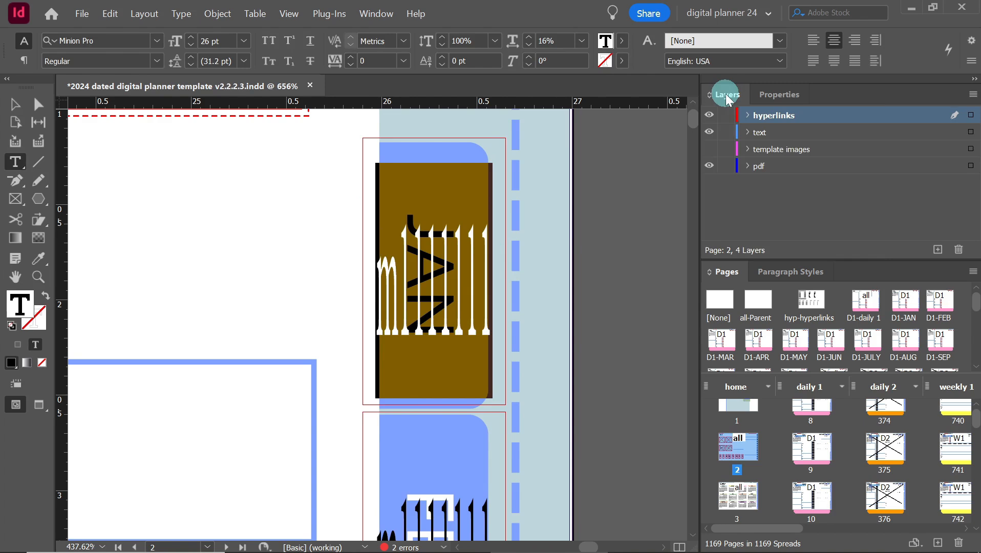
{"action": "left_click", "coordinate": [710, 116]}
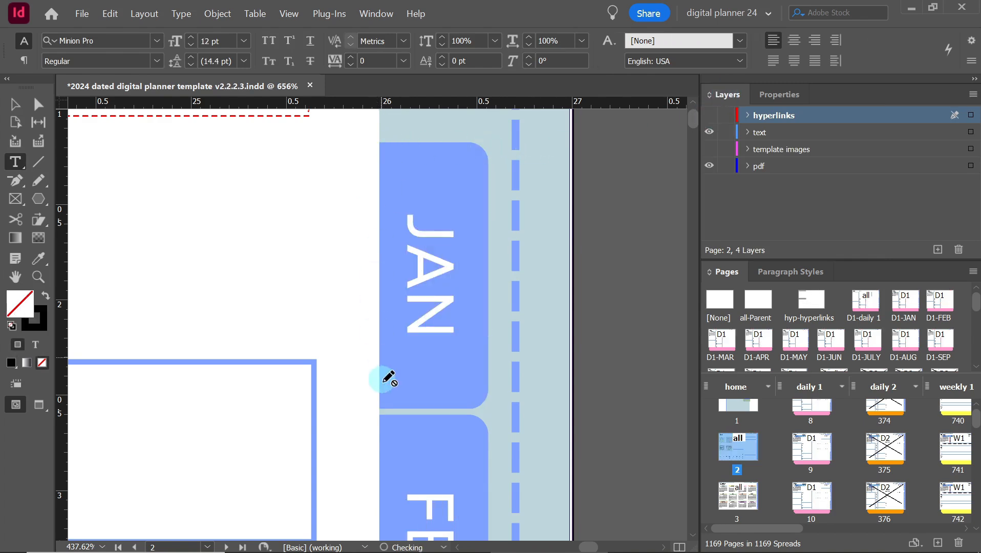
{"action": "left_click", "coordinate": [710, 117]}
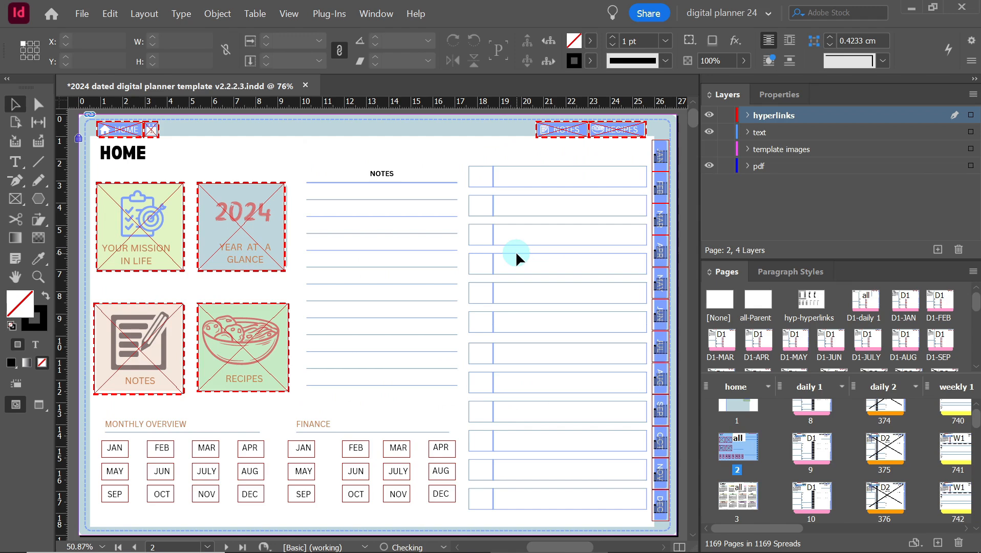
Paste the m1111111 text into the threaded Monthly Overview frames and set its horizontal scale to 25%.
{"action": "left_click", "coordinate": [38, 277]}
{"action": "left_click_drag", "start_coordinate": [286, 413], "coordinate": [98, 520]}
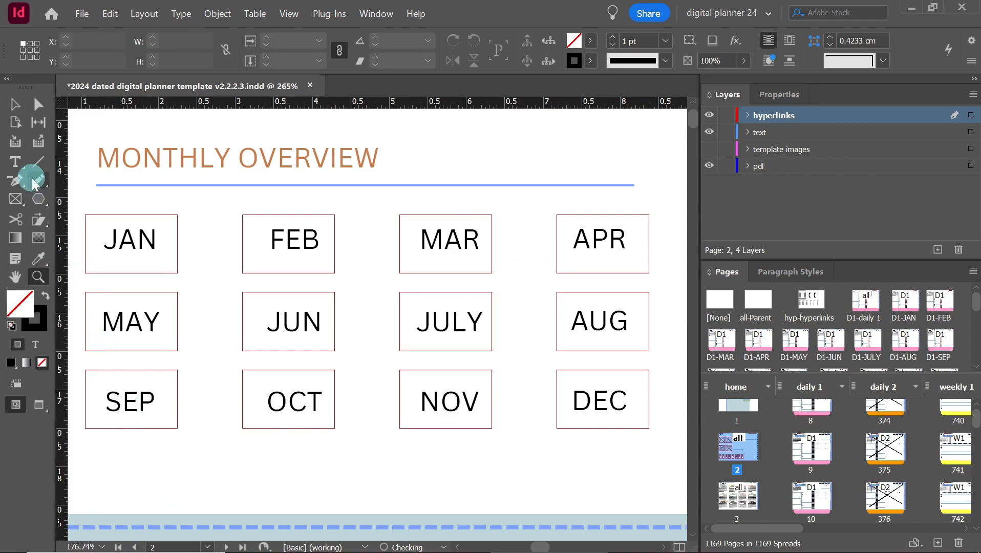
{"action": "left_click", "coordinate": [15, 161]}
{"action": "key", "text": "ctrl+v"}
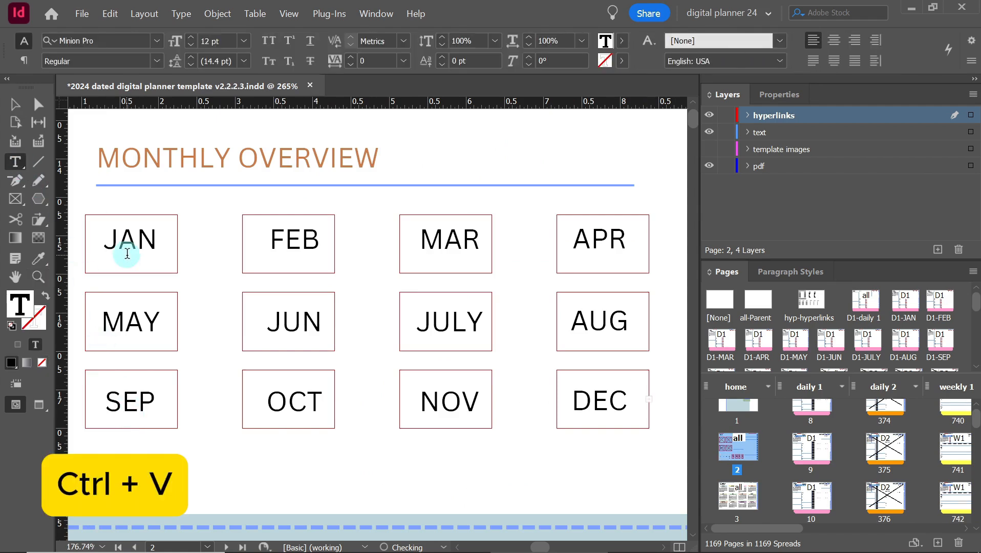
{"action": "key", "text": "ctrl+a"}
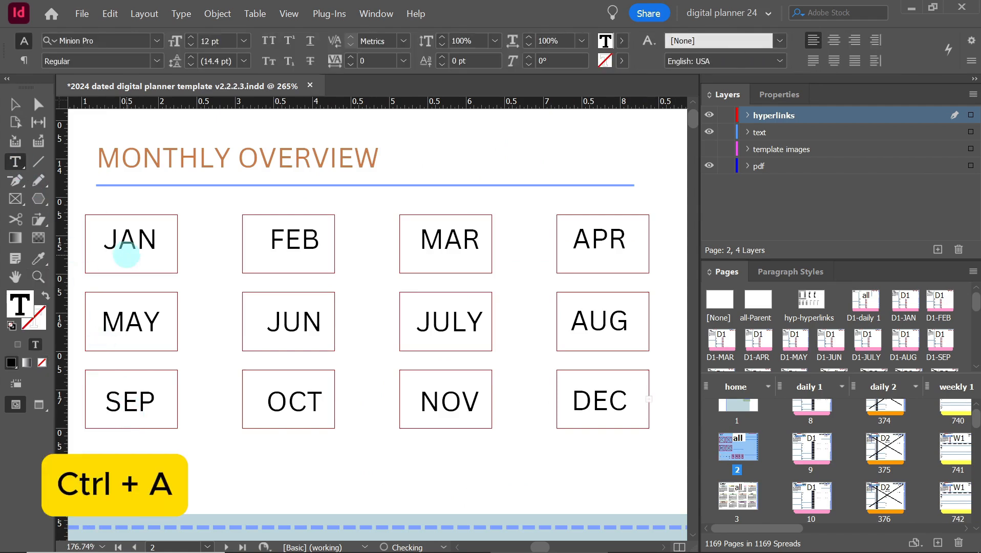
{"action": "left_click", "coordinate": [581, 45]}
{"action": "left_click", "coordinate": [571, 203]}
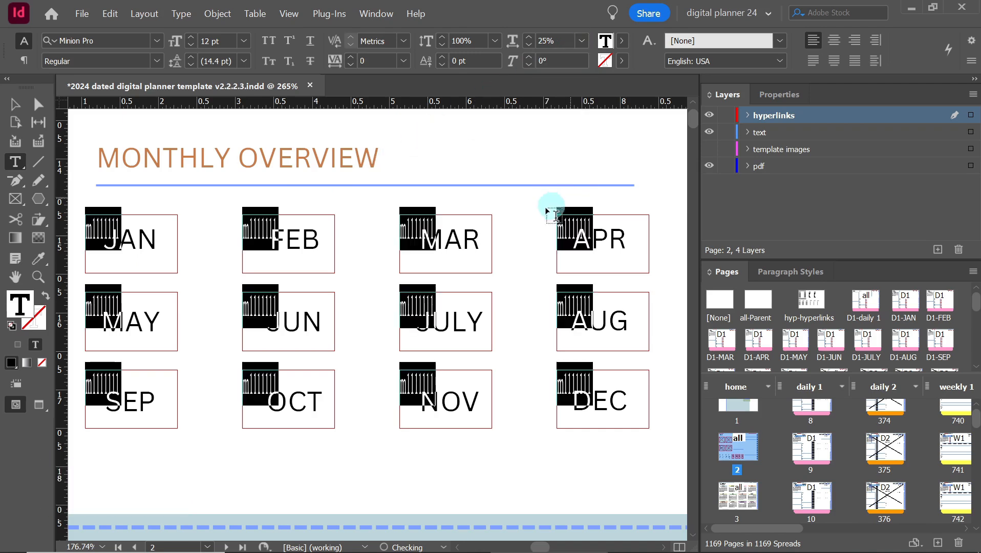
Select all the Monthly Overview month frames and set their vertical justification to Center in the text frame options.
{"action": "left_click", "coordinate": [15, 104]}
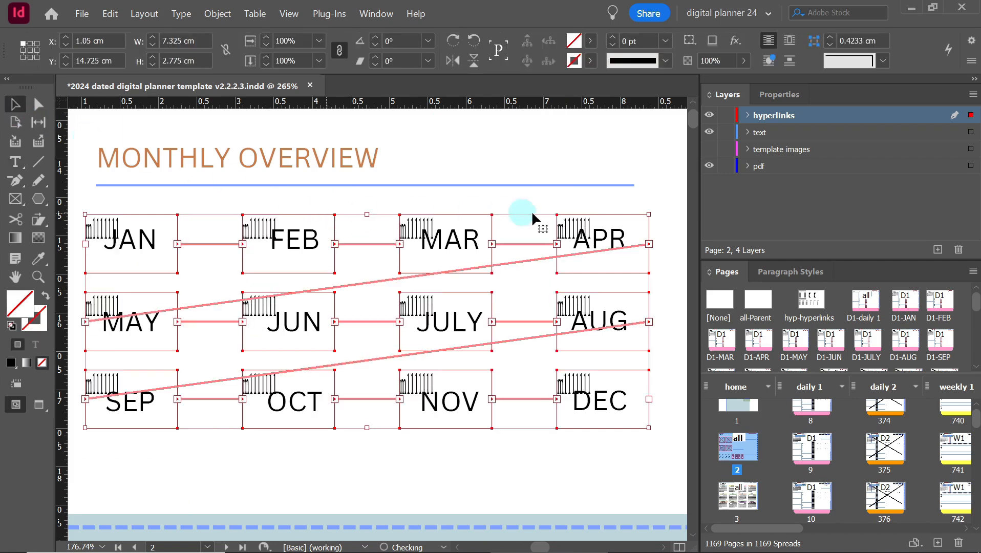
{"action": "left_click_drag", "start_coordinate": [630, 200], "coordinate": [143, 429]}
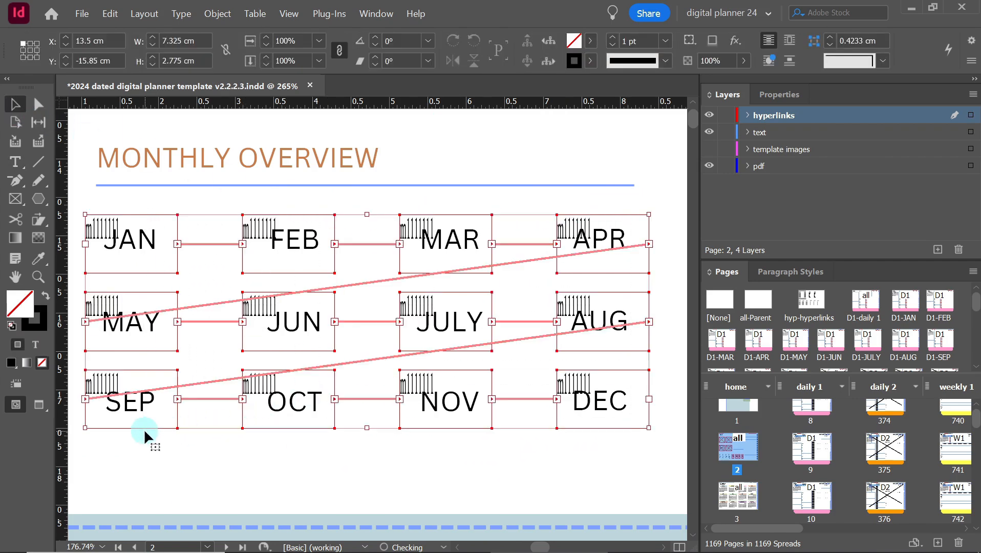
{"action": "left_click", "coordinate": [785, 97]}
{"action": "scroll", "coordinate": [975, 198], "scroll_direction": "up", "scroll_amount": 1}
{"action": "scroll", "coordinate": [975, 200], "scroll_direction": "down", "scroll_amount": 2}
{"action": "scroll", "coordinate": [975, 205], "scroll_direction": "down", "scroll_amount": 2}
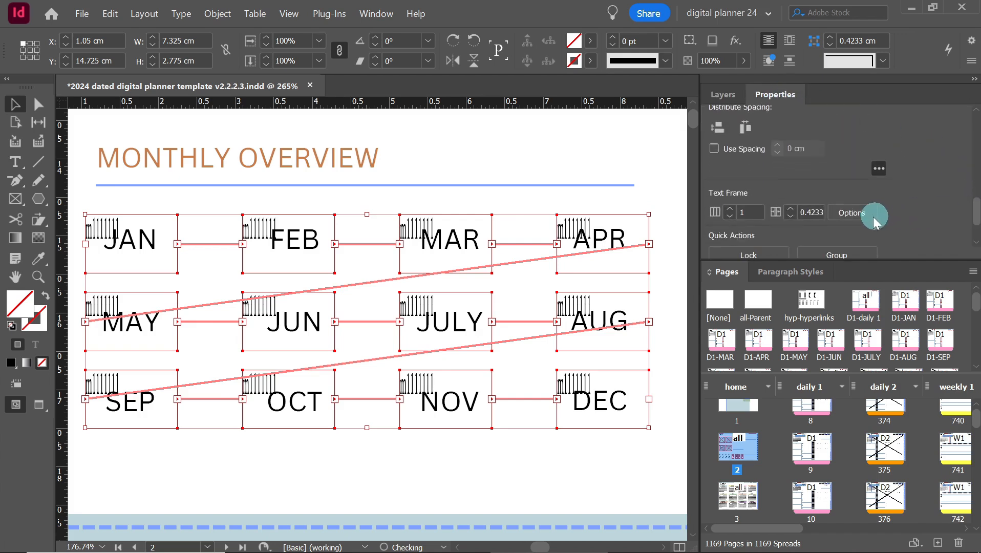
{"action": "left_click", "coordinate": [869, 218]}
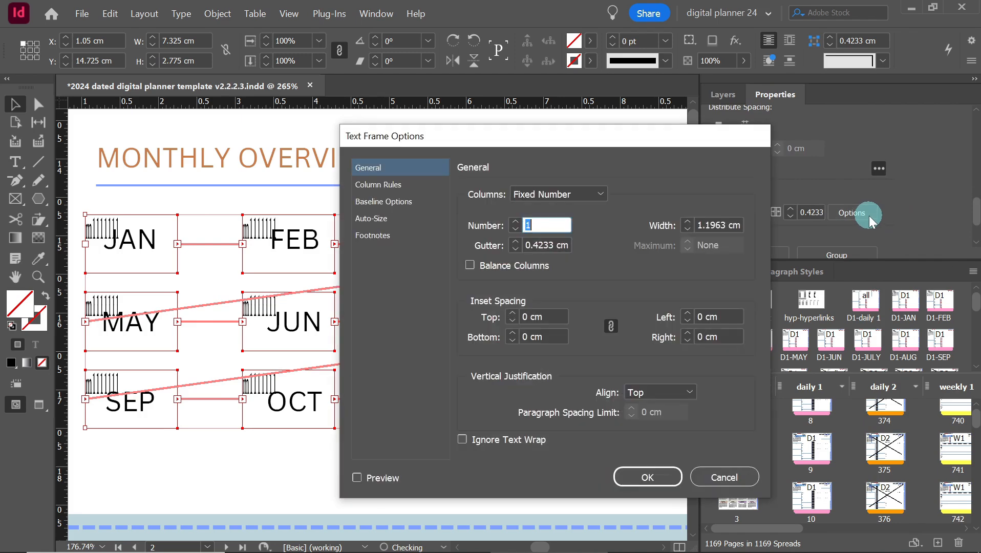
{"action": "left_click", "coordinate": [657, 390]}
{"action": "left_click", "coordinate": [660, 420]}
{"action": "left_click", "coordinate": [665, 481]}
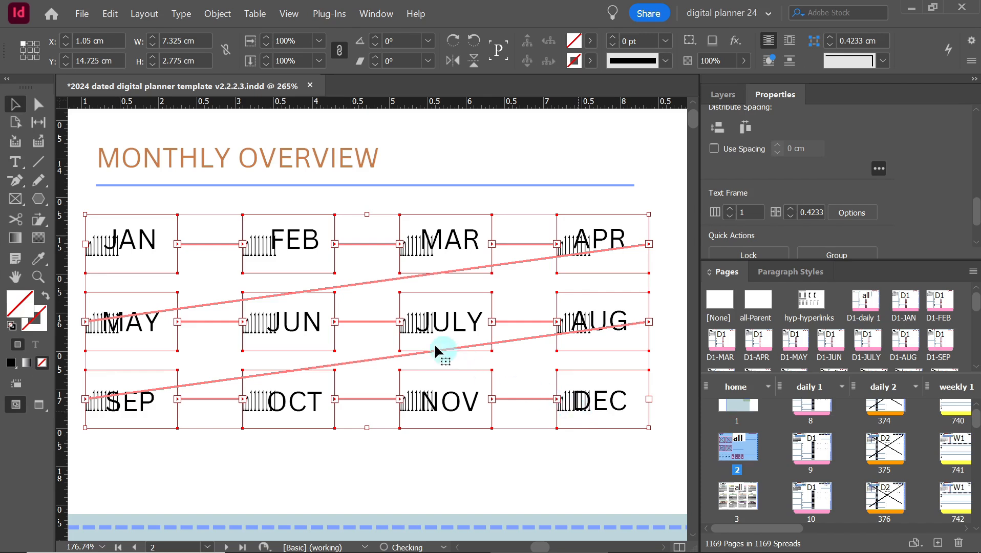
Set all the Monthly Overview hyperlink text to 14 pt with a 53% horizontal scale.
{"action": "left_click", "coordinate": [15, 162]}
{"action": "left_click", "coordinate": [138, 256]}
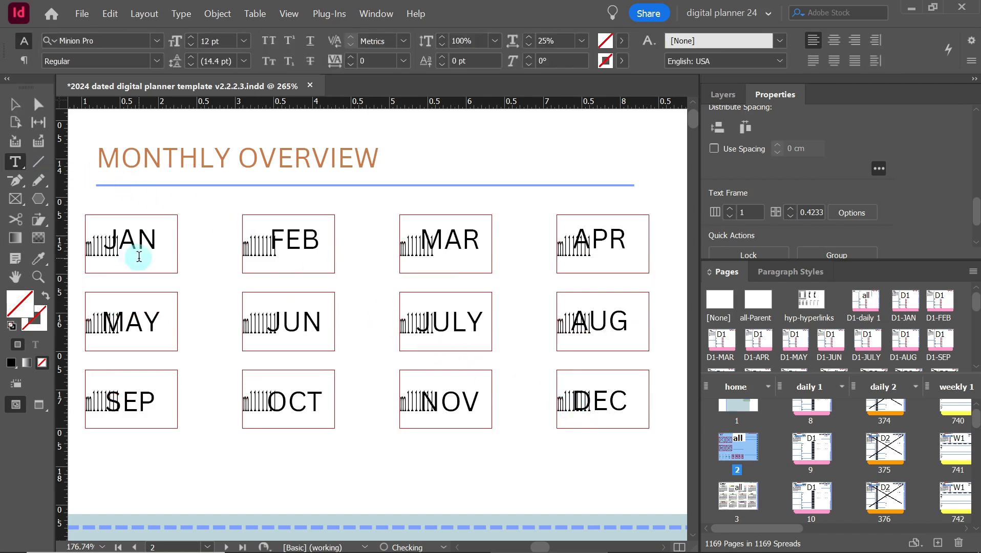
{"action": "key", "text": "ctrl+a"}
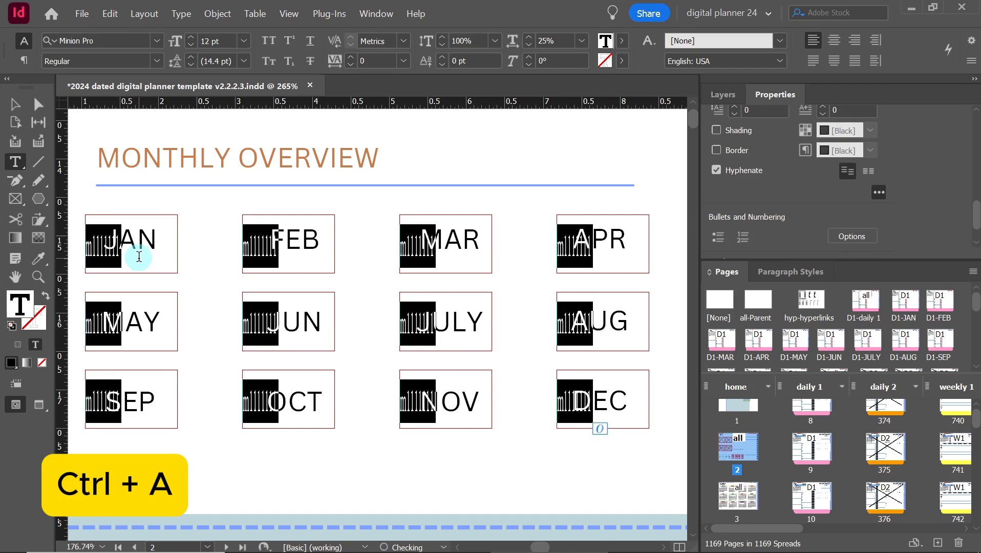
{"action": "left_click", "coordinate": [191, 38]}
{"action": "left_click", "coordinate": [191, 38]}
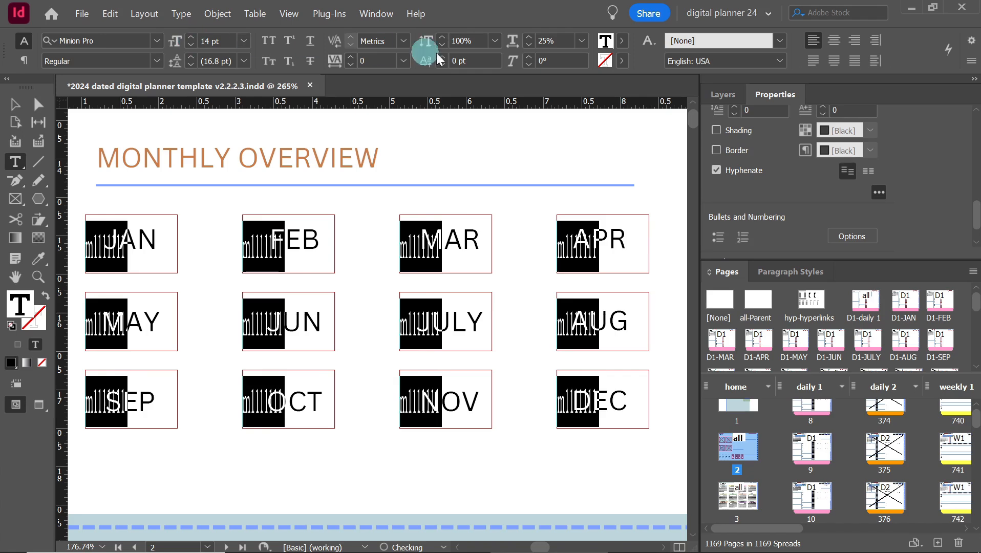
{"action": "left_click", "coordinate": [581, 40]}
{"action": "left_click", "coordinate": [567, 185]}
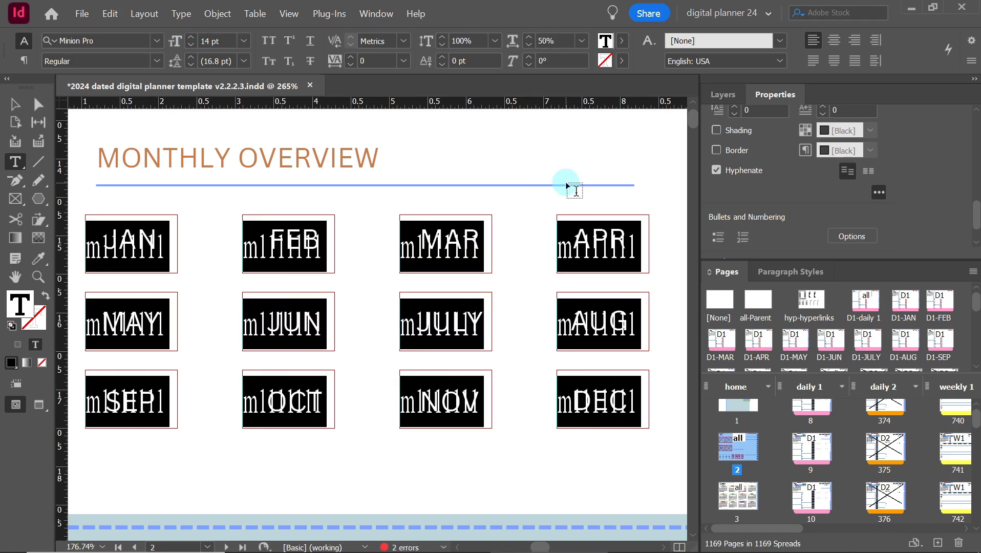
{"action": "left_click", "coordinate": [529, 38]}
{"action": "left_click", "coordinate": [529, 37]}
{"action": "left_click", "coordinate": [529, 37]}
{"action": "left_click", "coordinate": [454, 223]}
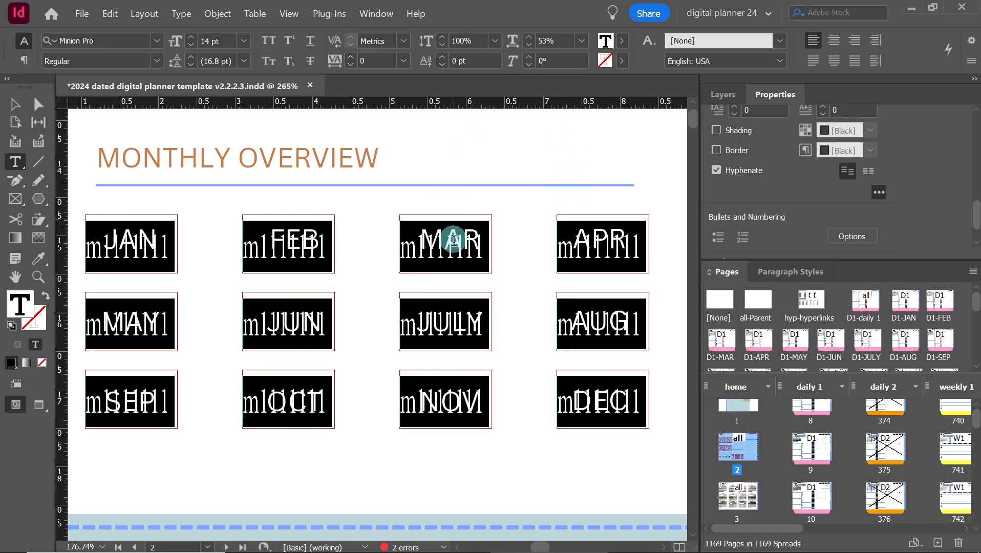
Centre-align all the hyperlink text in the Monthly Overview frames.
{"action": "double_click", "coordinate": [455, 249]}
{"action": "left_click", "coordinate": [455, 249]}
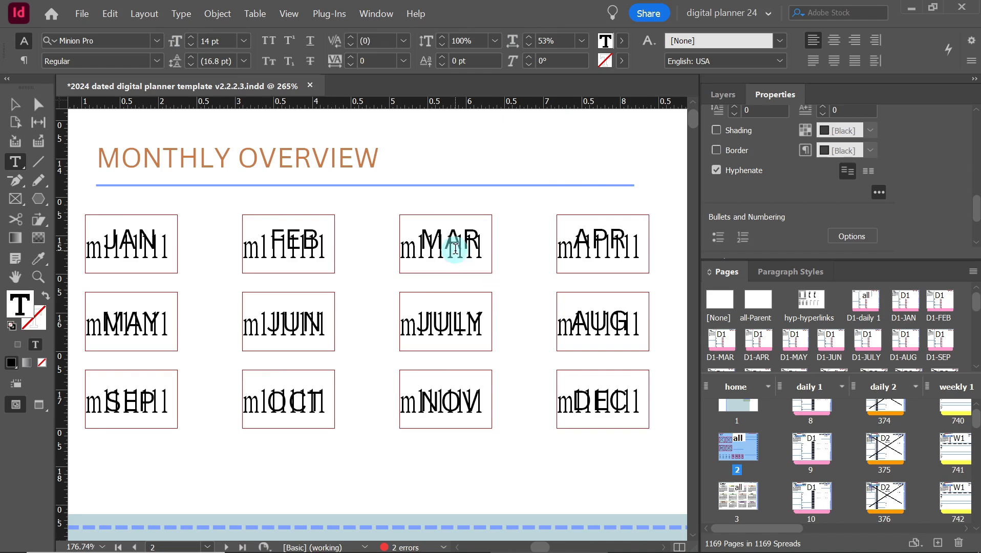
{"action": "key", "text": "ctrl+a"}
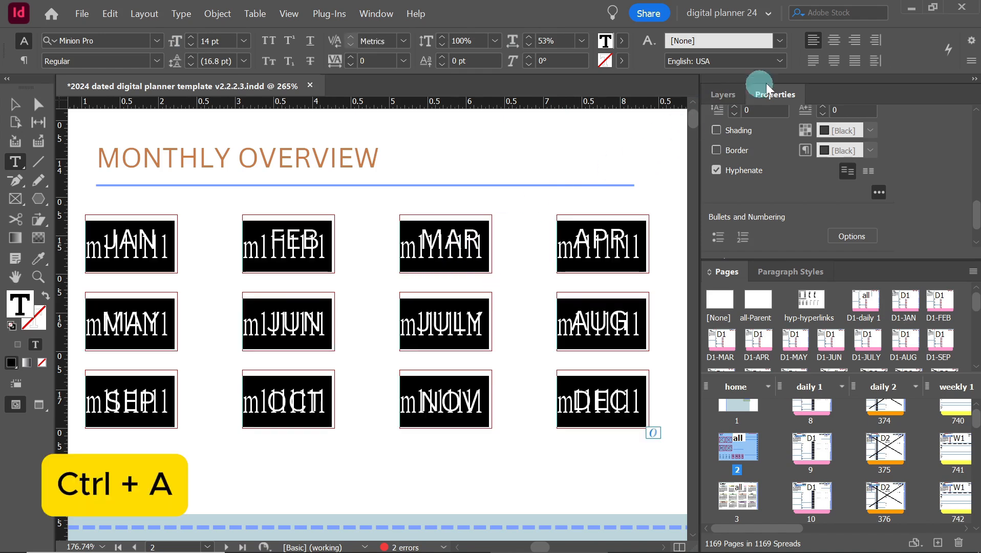
{"action": "left_click", "coordinate": [834, 41]}
{"action": "left_click", "coordinate": [468, 233]}
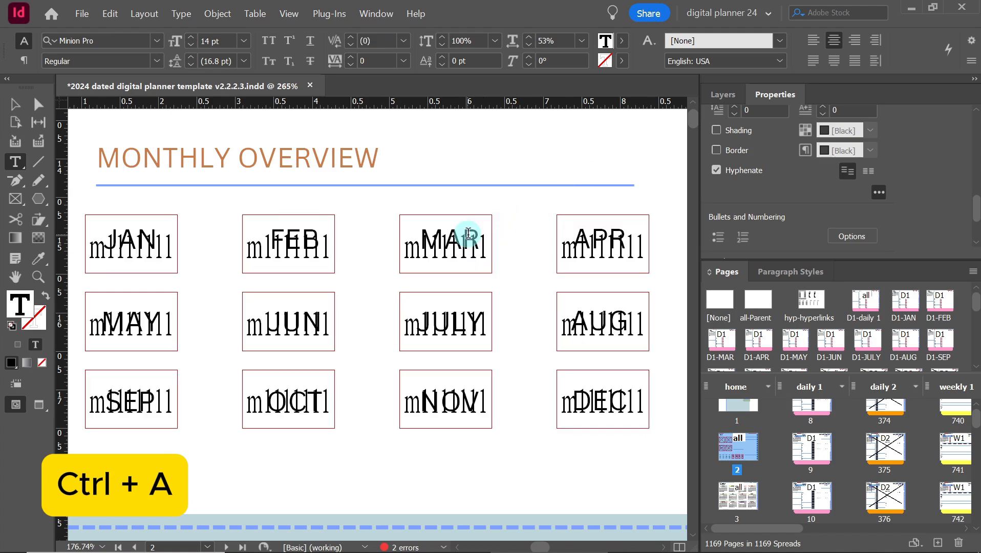
Select the hyperlink text in Monthly Overview's JAN frame to check its coverage, and toggle the hyperlinks layer's visibility.
{"action": "double_click", "coordinate": [143, 247]}
{"action": "left_click", "coordinate": [723, 95]}
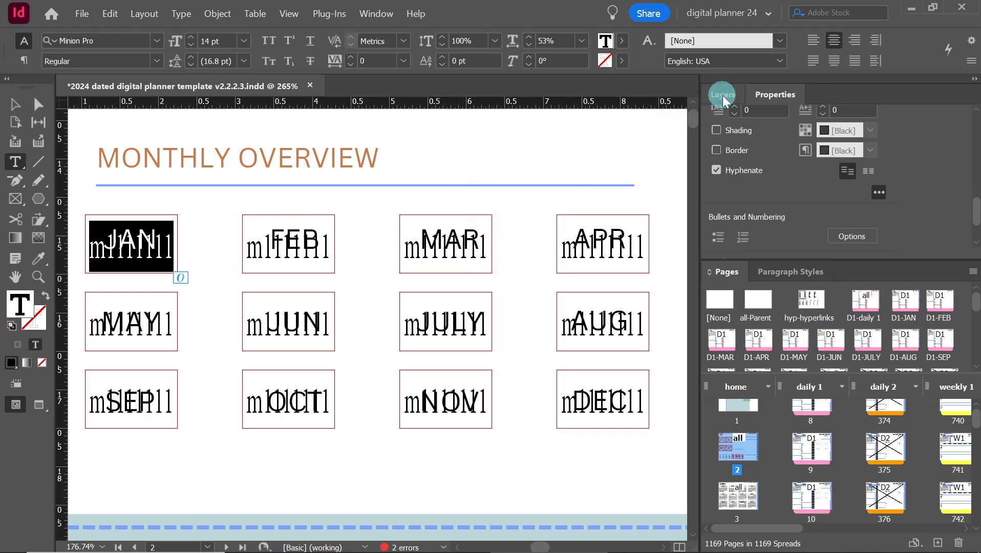
{"action": "left_click", "coordinate": [709, 116]}
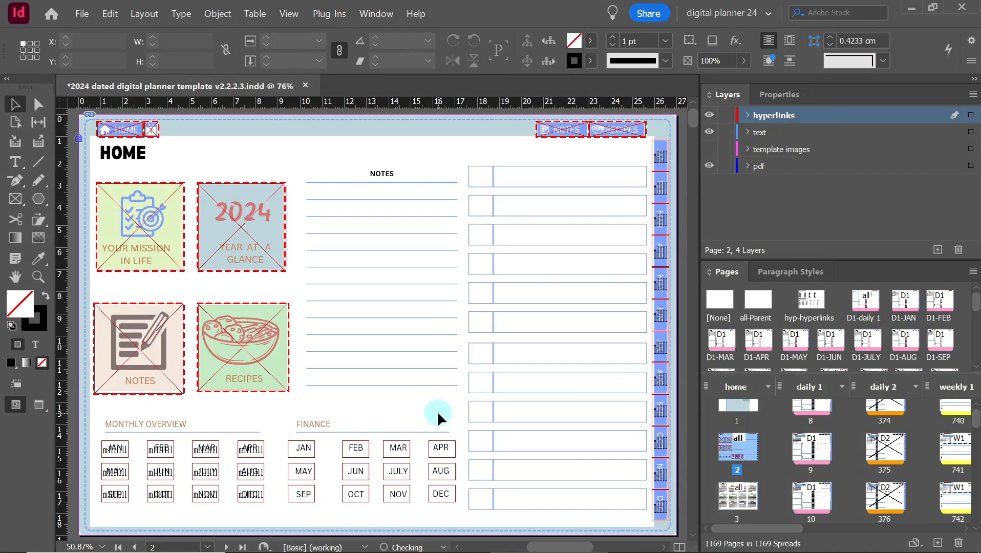
Copy the whole m2222222 list under monthly 2 on the hyp-hyperlinks parent page and return to page 2.
{"action": "double_click", "coordinate": [810, 304]}
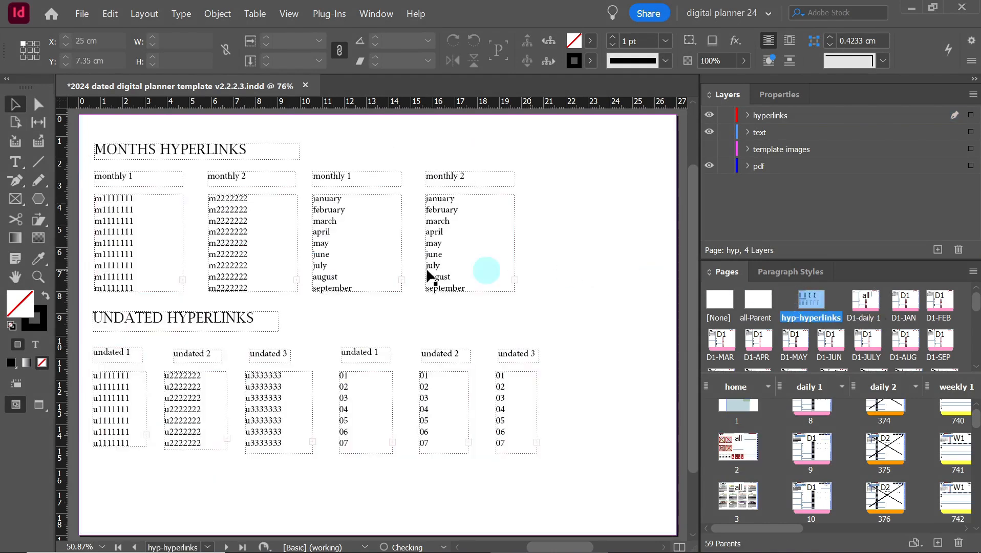
{"action": "left_click", "coordinate": [17, 163]}
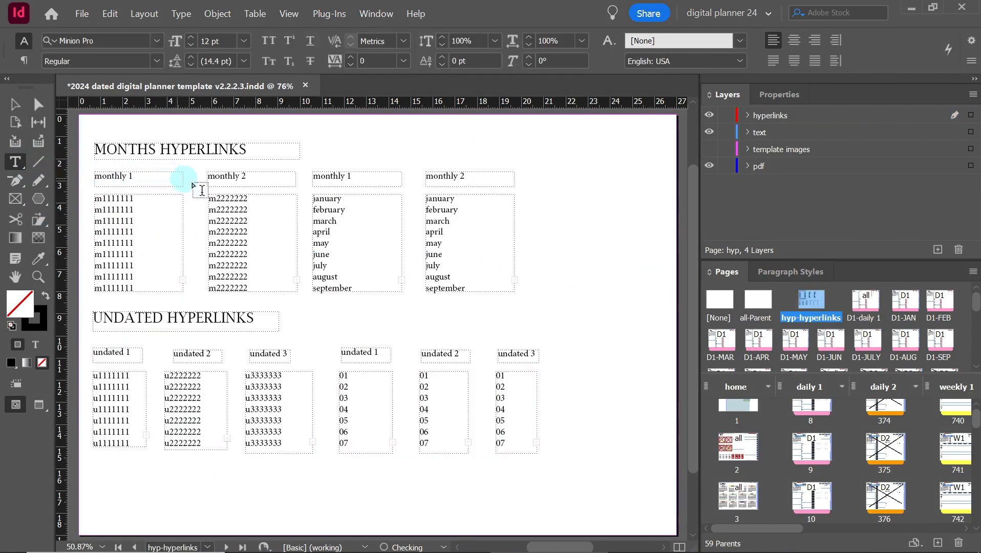
{"action": "left_click", "coordinate": [249, 216]}
{"action": "key", "text": "ctrl+a"}
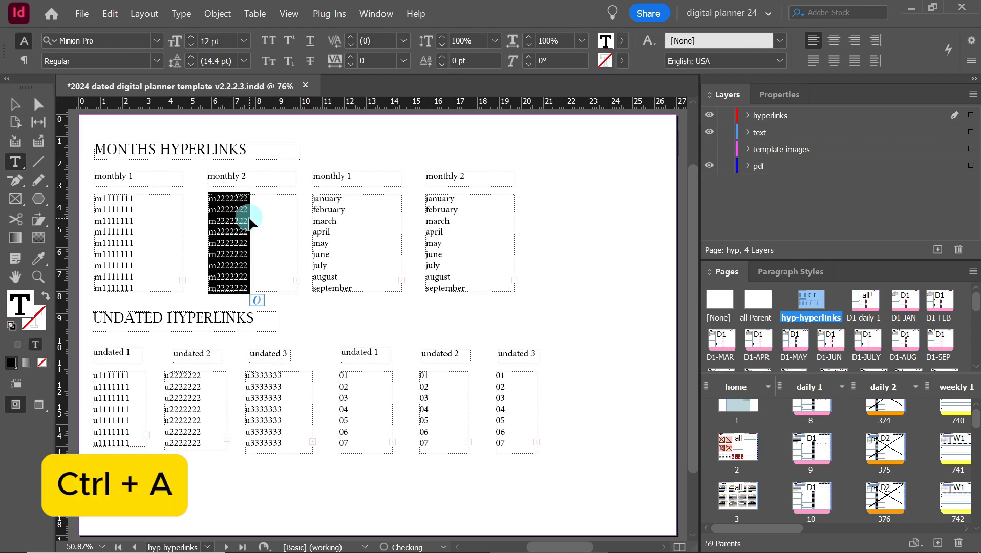
{"action": "key", "text": "ctrl+c"}
{"action": "double_click", "coordinate": [736, 456]}
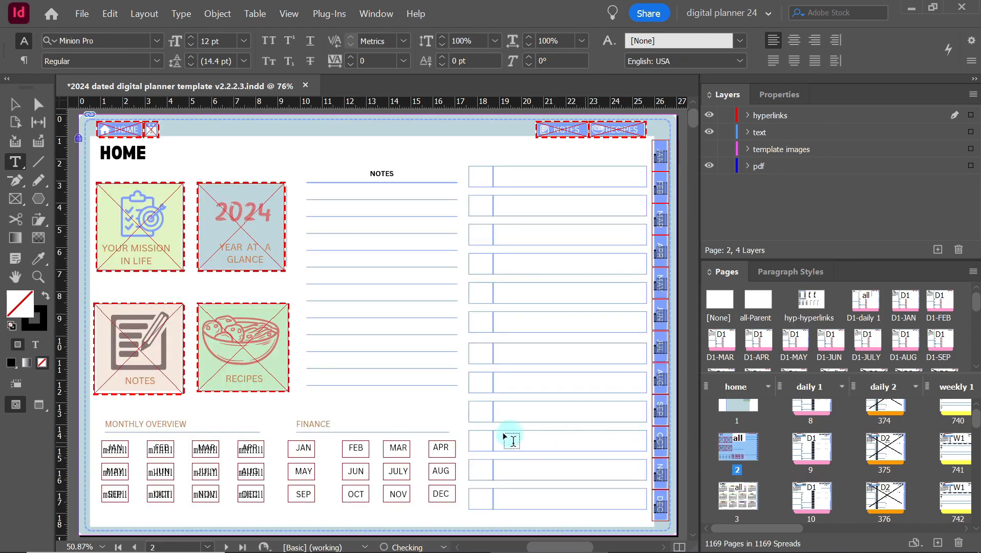
Select all the Finance month frames and set their vertical justification to Center in the text frame options.
{"action": "left_click", "coordinate": [38, 276]}
{"action": "left_click_drag", "start_coordinate": [472, 429], "coordinate": [275, 508]}
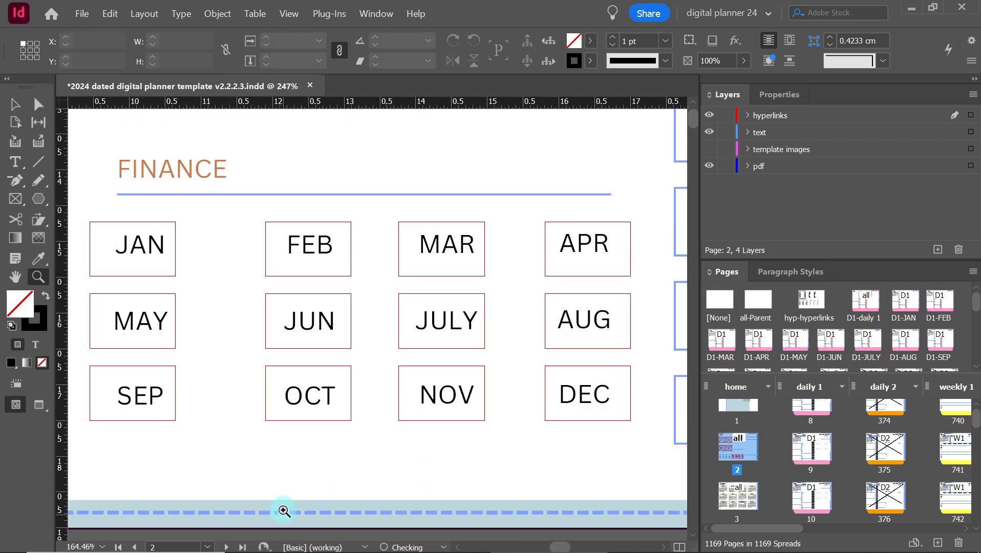
{"action": "left_click", "coordinate": [14, 106]}
{"action": "left_click_drag", "start_coordinate": [642, 215], "coordinate": [140, 414]}
{"action": "left_click", "coordinate": [760, 94]}
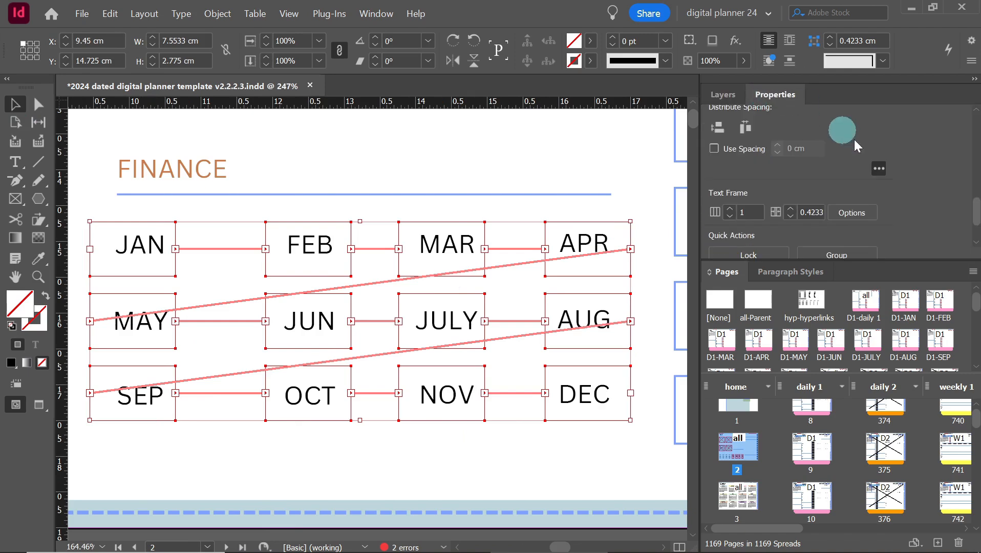
{"action": "left_click", "coordinate": [858, 214]}
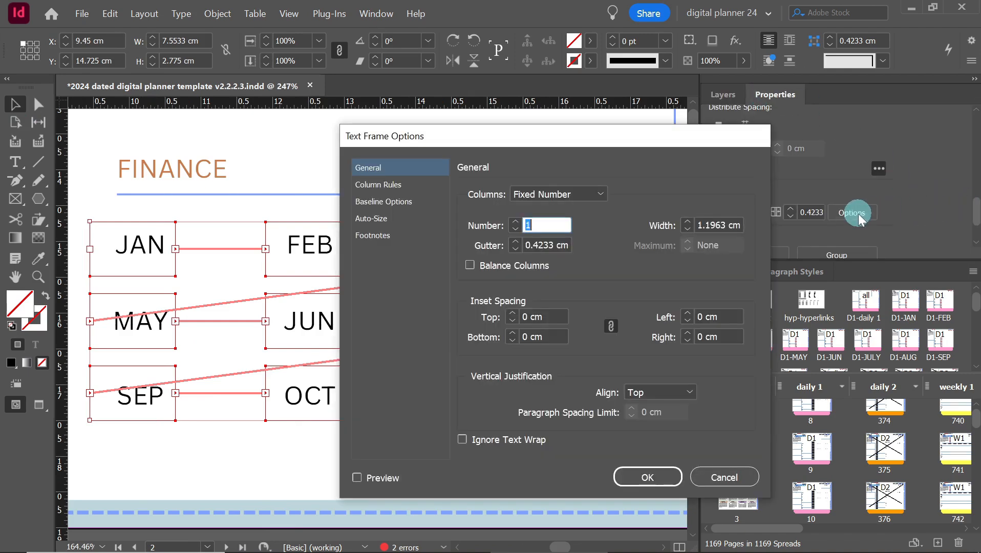
{"action": "left_click", "coordinate": [678, 394]}
{"action": "left_click", "coordinate": [667, 423]}
{"action": "left_click", "coordinate": [661, 474]}
Paste the m2222222 text into the threaded Finance frames and set its horizontal scale to 50%.
{"action": "left_click", "coordinate": [15, 162]}
{"action": "left_click", "coordinate": [146, 244]}
{"action": "key", "text": "ctrl+v"}
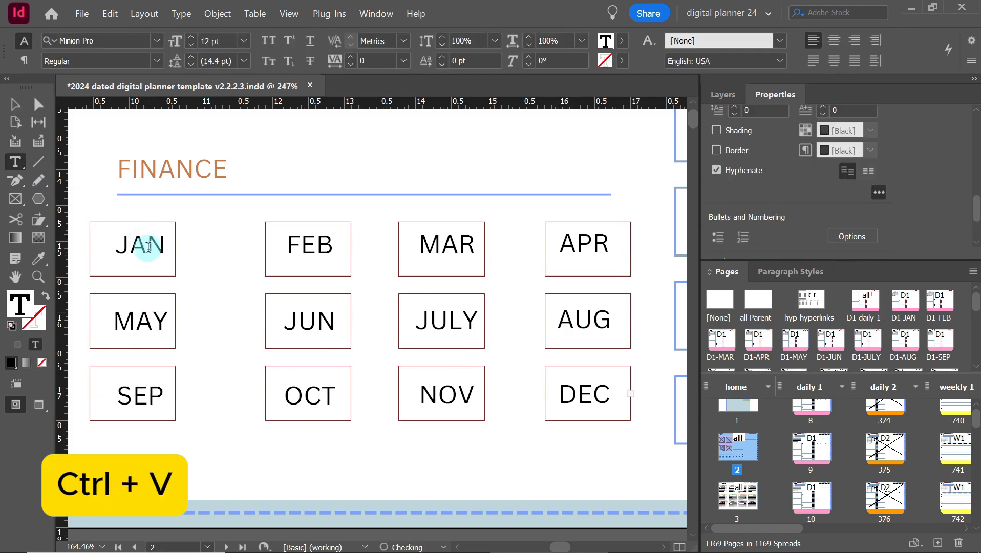
{"action": "key", "text": "ctrl+a"}
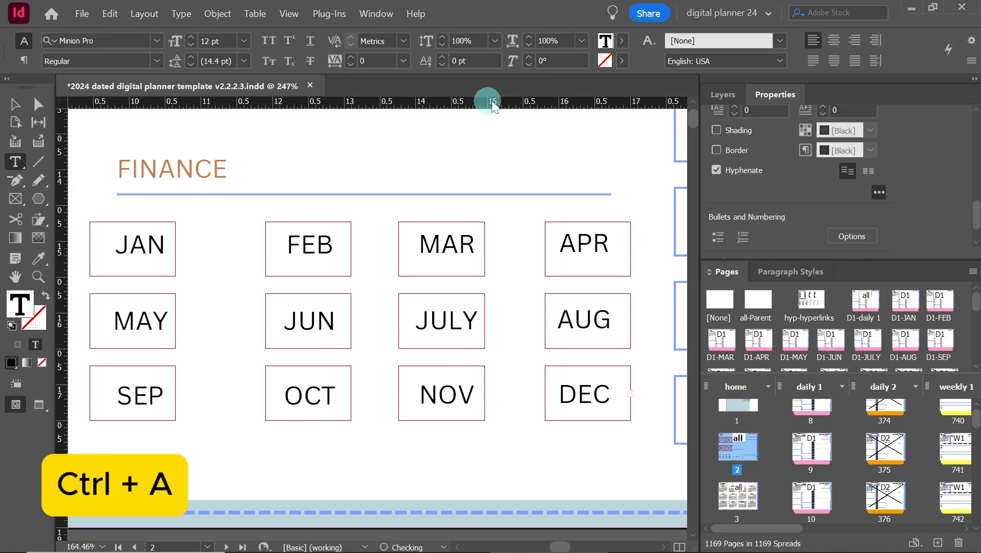
{"action": "left_click", "coordinate": [582, 41]}
{"action": "left_click", "coordinate": [563, 185]}
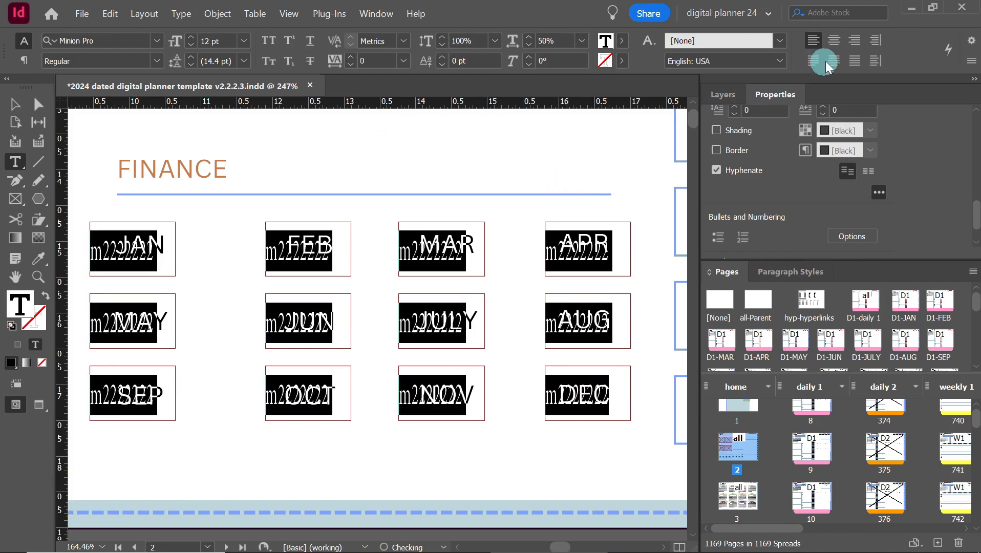
Centre-align all the Finance hyperlink text and increase its horizontal scale to 57%.
{"action": "left_click", "coordinate": [834, 40]}
{"action": "left_click", "coordinate": [536, 41]}
{"action": "left_click", "coordinate": [528, 37]}
{"action": "left_click", "coordinate": [528, 37]}
{"action": "left_click", "coordinate": [528, 37]}
{"action": "left_click", "coordinate": [528, 37]}
{"action": "left_click", "coordinate": [528, 37]}
{"action": "left_click", "coordinate": [528, 37]}
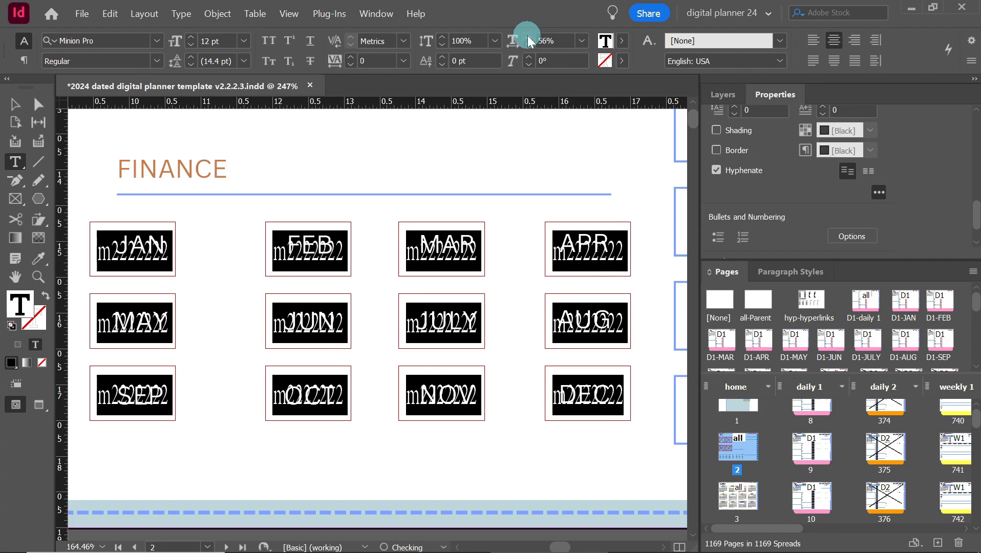
{"action": "left_click", "coordinate": [527, 36]}
{"action": "left_click", "coordinate": [429, 256]}
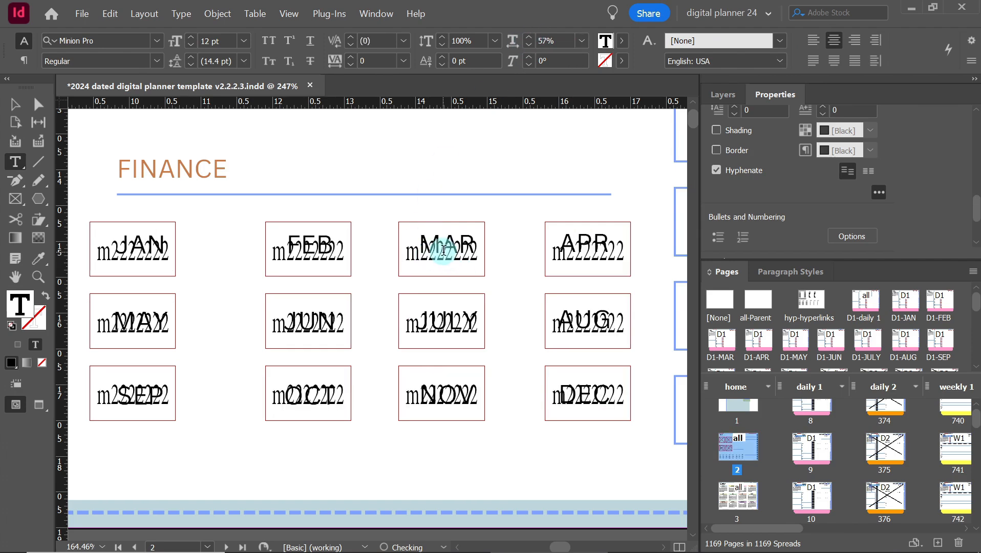
{"action": "double_click", "coordinate": [443, 250]}
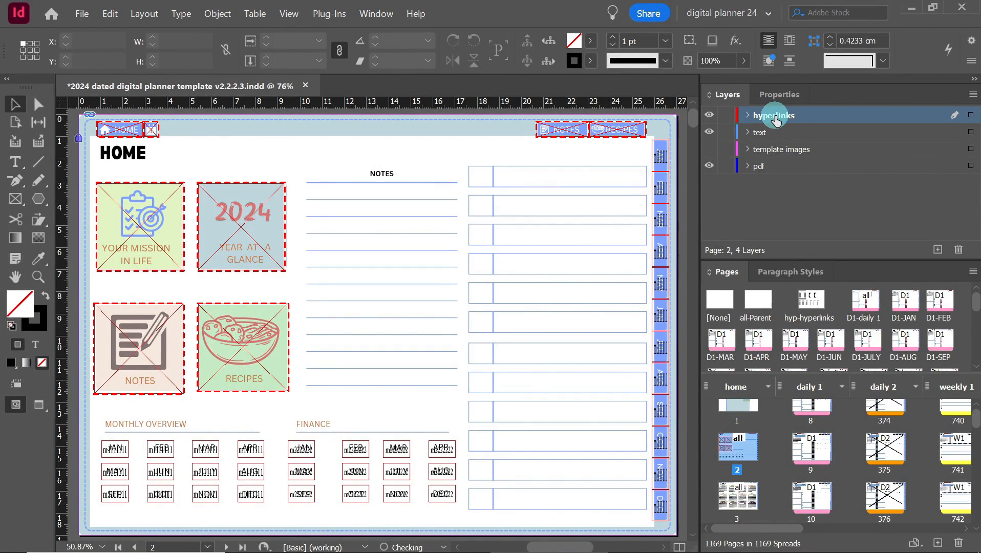
Move the hyperlinks layer below the pdf layer, and return it to the top of the layer order.
{"action": "left_click_drag", "start_coordinate": [776, 121], "coordinate": [771, 224]}
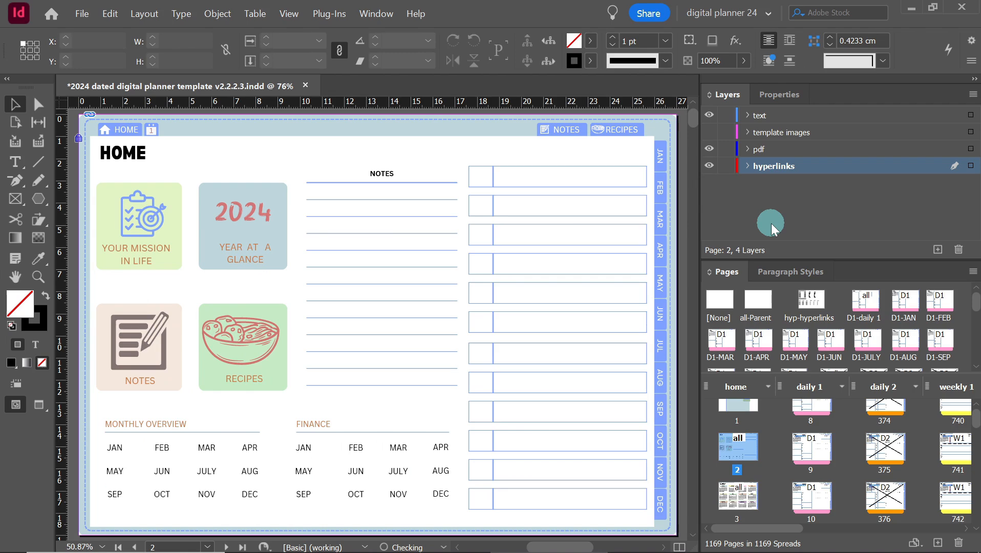
{"action": "left_click_drag", "start_coordinate": [771, 164], "coordinate": [775, 112]}
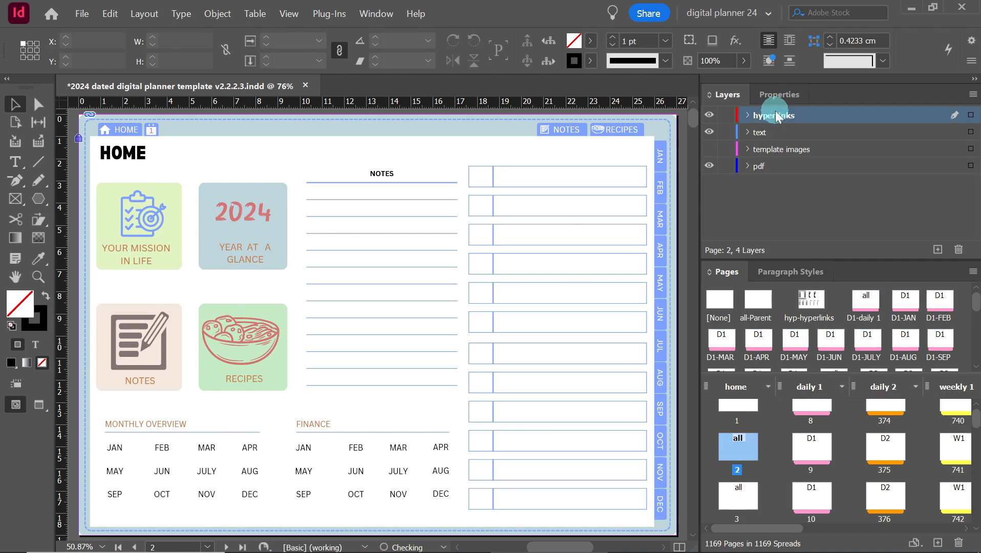